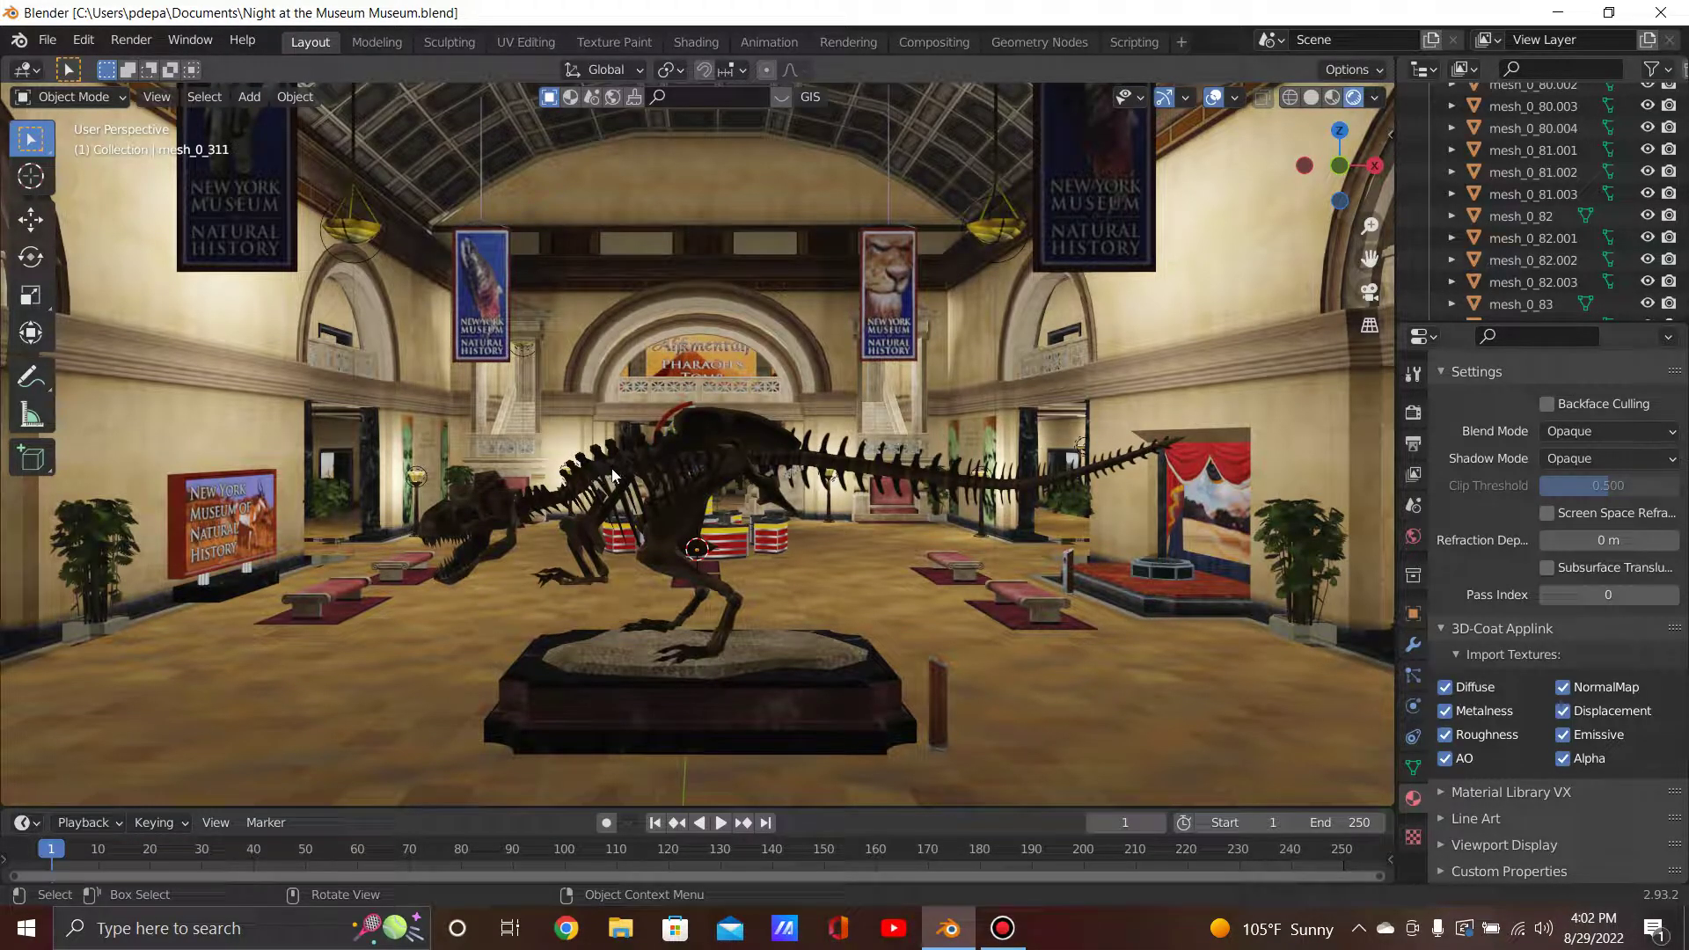
# Look around the museum lobby, from the dinosaur skeleton to the curtained stage and its two benches.
pyautogui.moveTo(646, 483); pyautogui.dragTo(731, 493, button='middle')
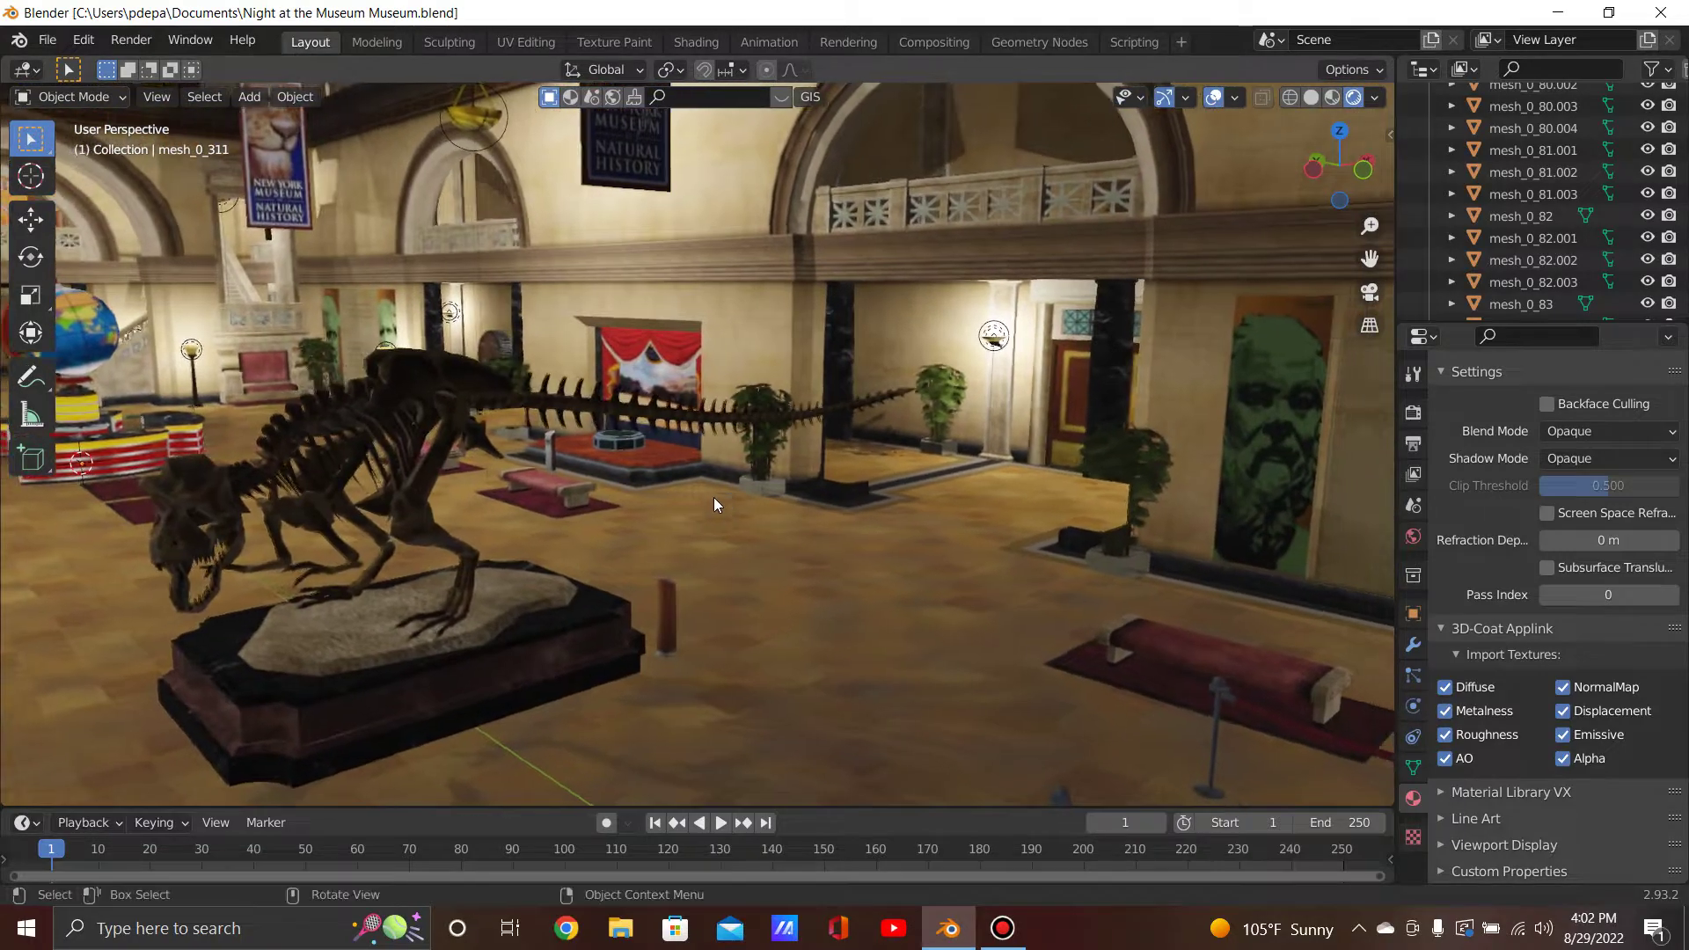
pyautogui.moveTo(554, 516); pyautogui.dragTo(1184, 572, button='middle')
pyautogui.moveTo(635, 531); pyautogui.dragTo(973, 541, button='middle')
pyautogui.moveTo(690, 526); pyautogui.dragTo(832, 534, button='middle')
pyautogui.moveTo(558, 486); pyautogui.dragTo(463, 527, button='middle')
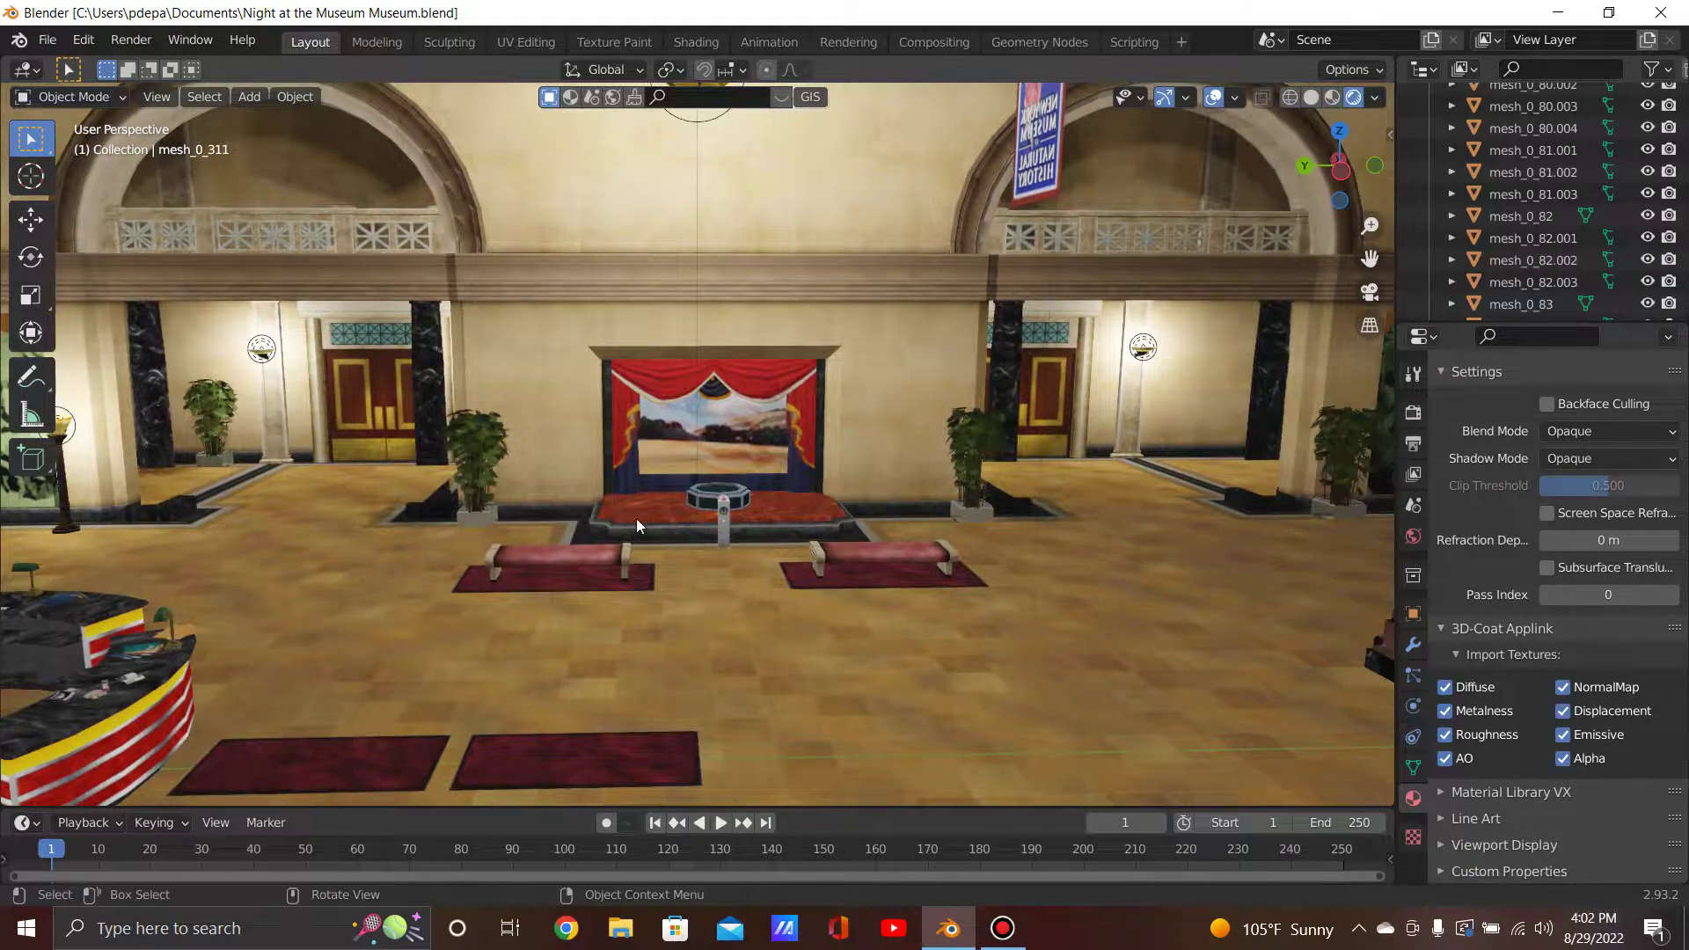
pyautogui.scroll(5, 636, 519)
pyautogui.moveTo(616, 518); pyautogui.dragTo(530, 475, button='middle')
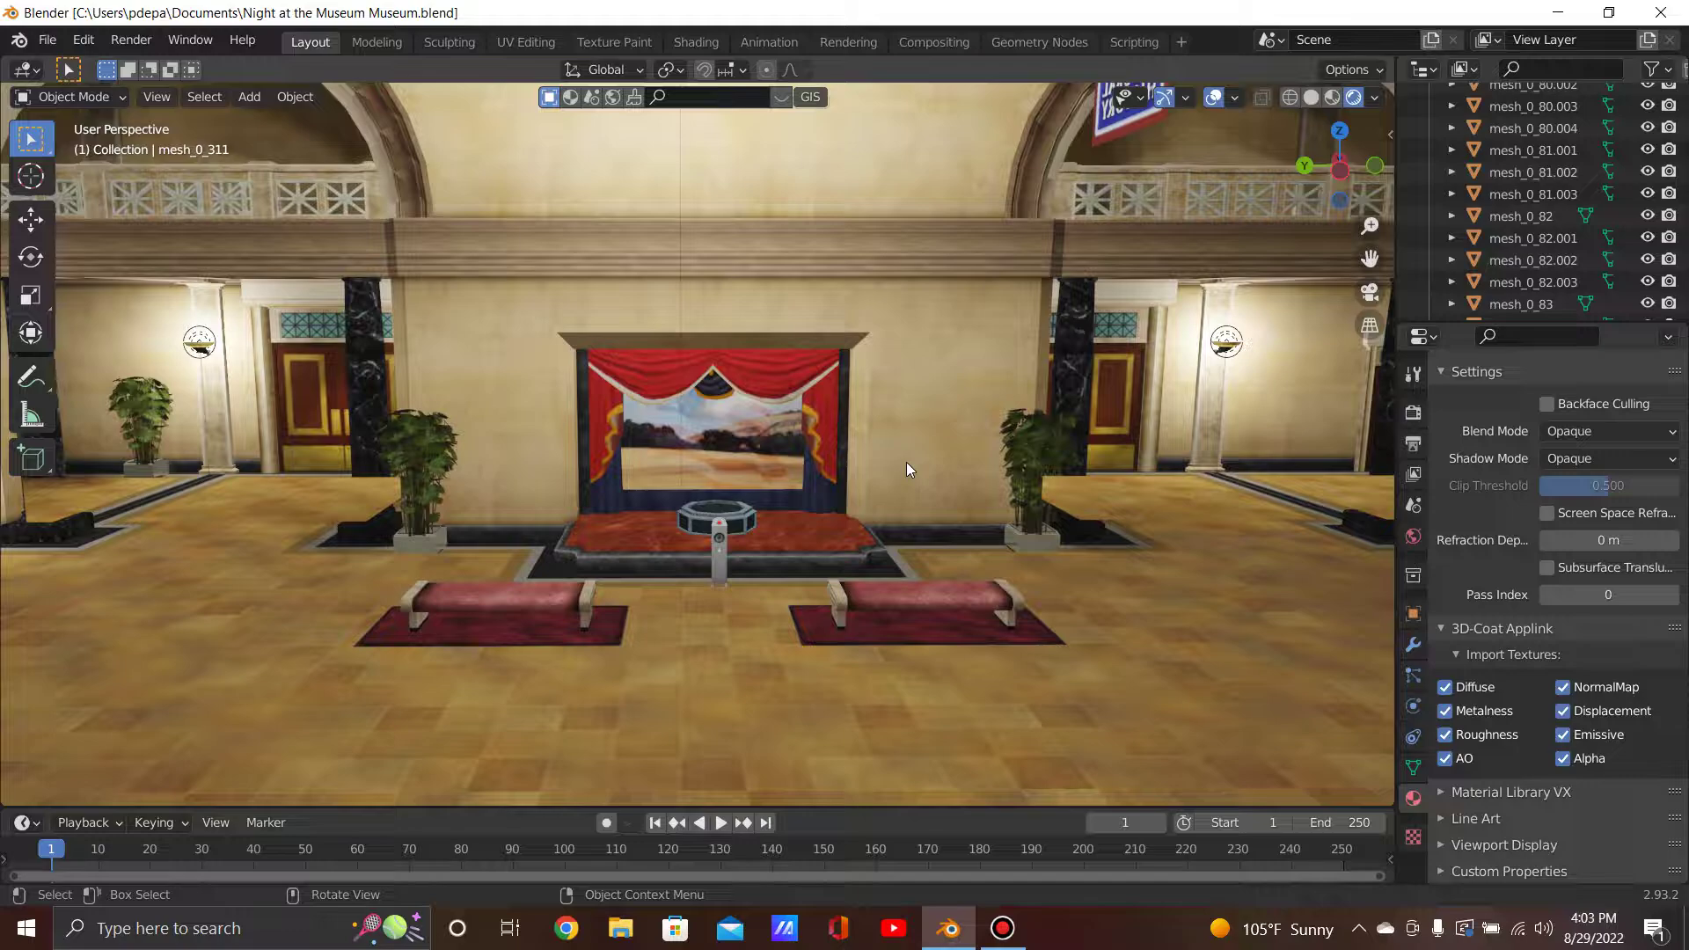
pyautogui.scroll(-3, 974, 527)
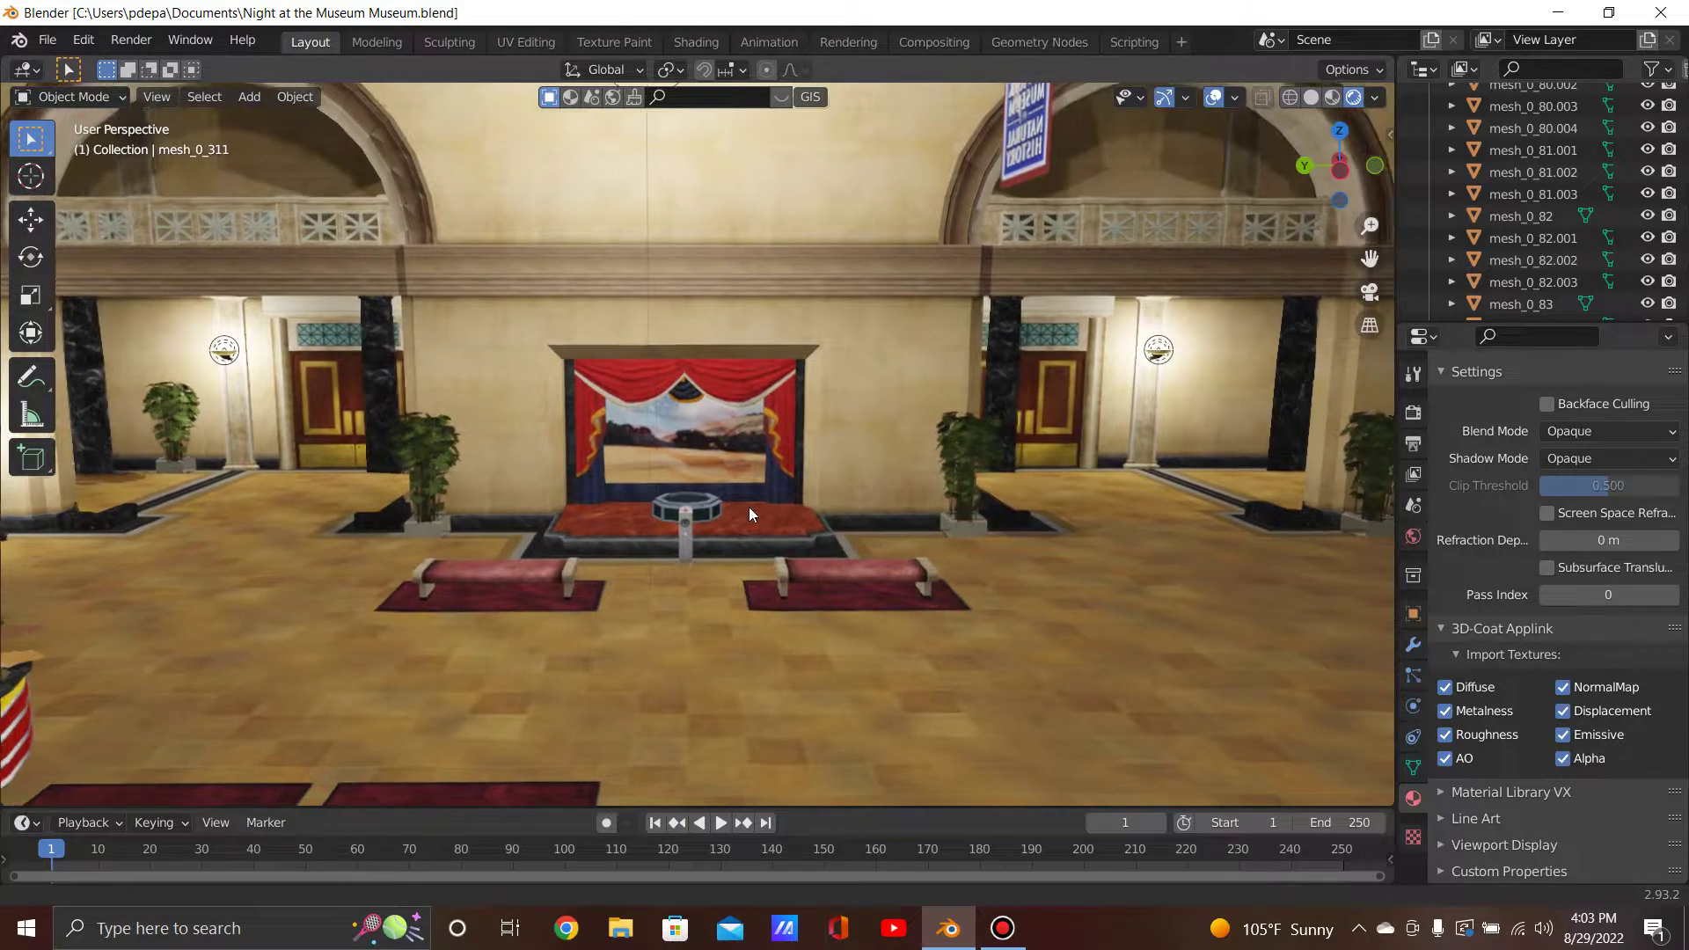
# Examine the dinosaur skeleton and its pedestal from several sides.
pyautogui.keyDown('shift'); pyautogui.moveTo(750, 514); pyautogui.dragTo(543, 423, button='middle'); pyautogui.keyUp('shift')
pyautogui.moveTo(1015, 485); pyautogui.dragTo(595, 468, button='middle')
pyautogui.scroll(-4, 607, 469)
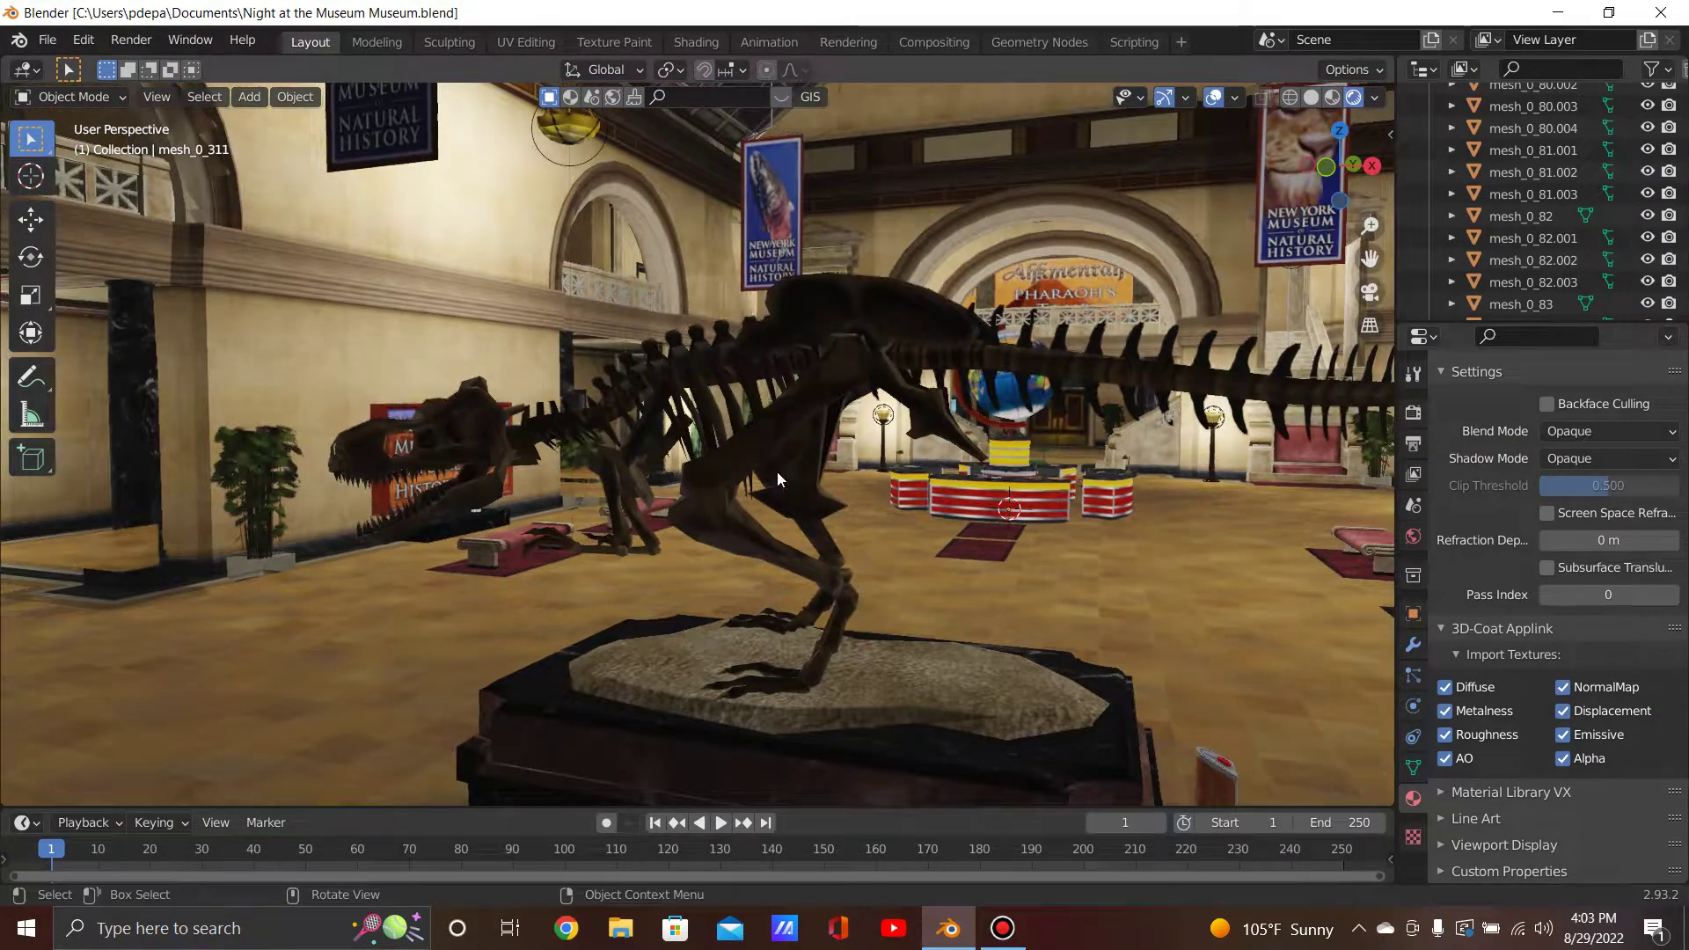
pyautogui.scroll(4, 793, 479)
pyautogui.scroll(-5, 759, 477)
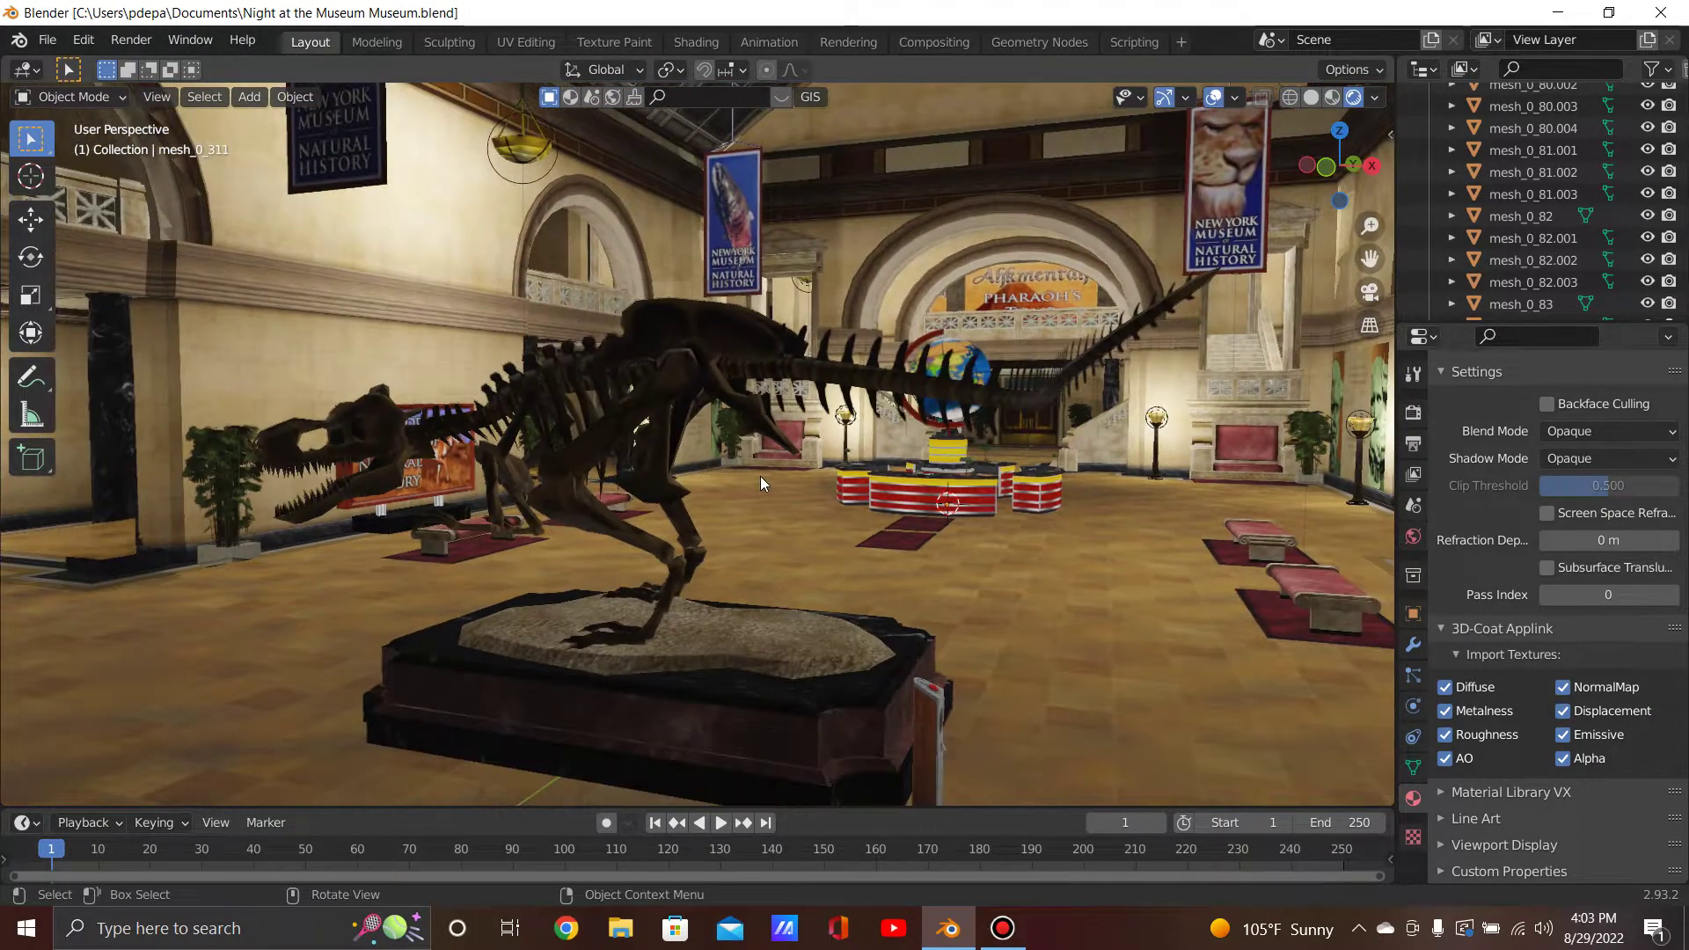
pyautogui.scroll(4, 776, 457)
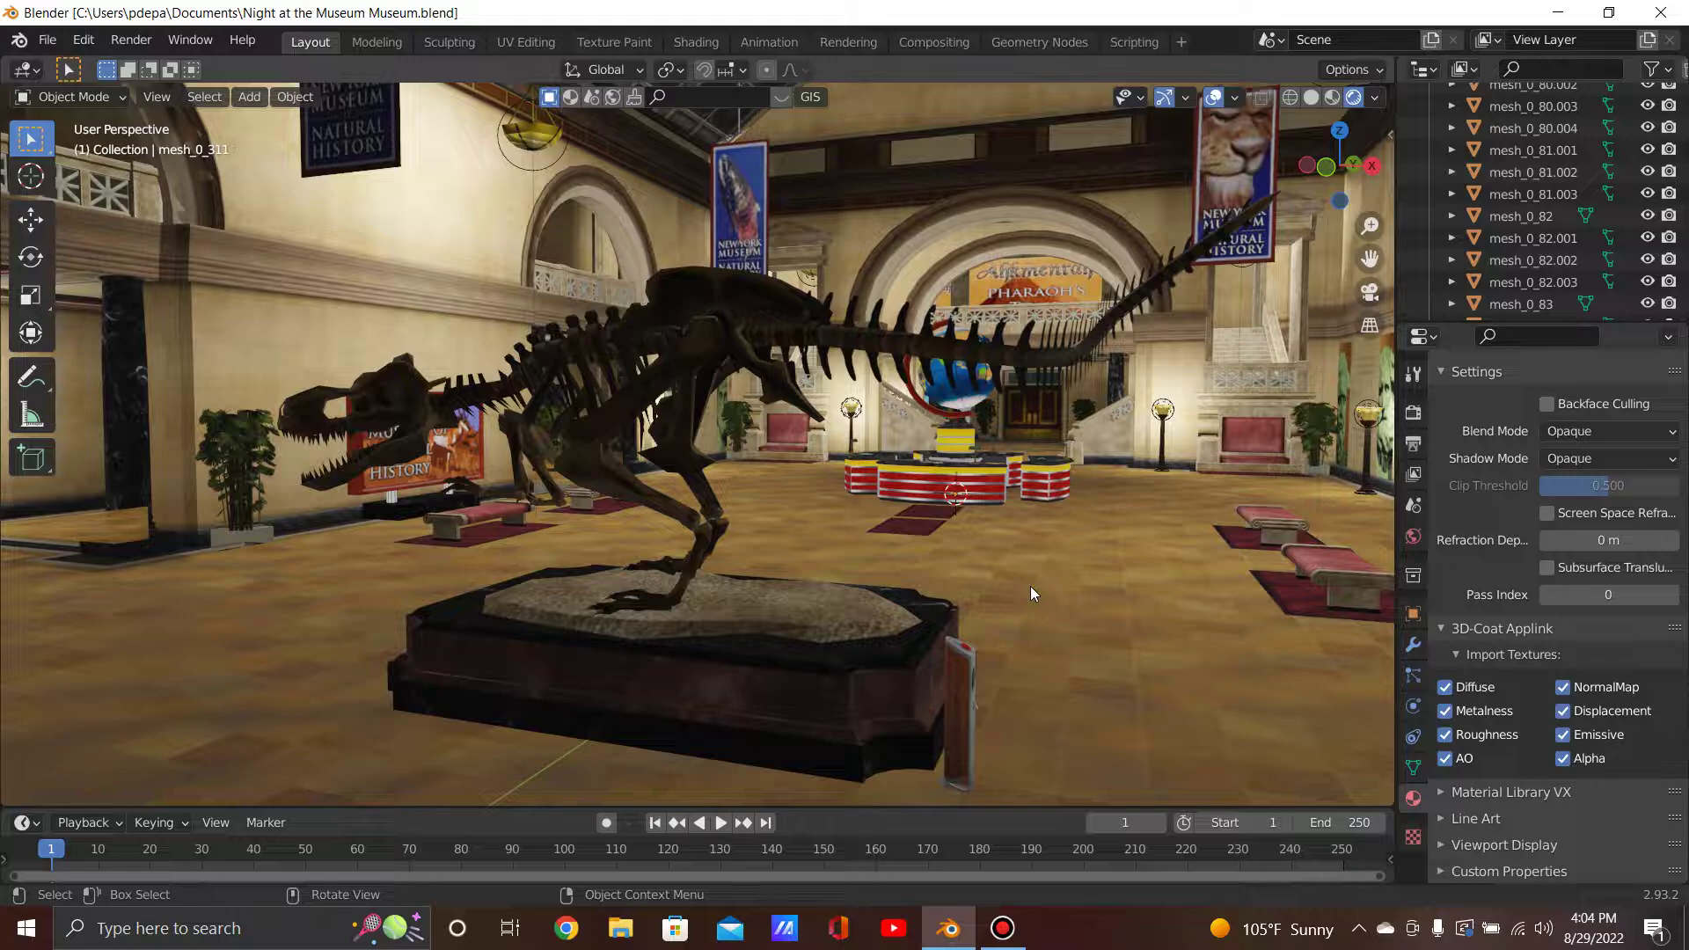
pyautogui.moveTo(700, 483); pyautogui.dragTo(1162, 490, button='middle')
pyautogui.moveTo(1211, 491); pyautogui.dragTo(1168, 501, button='middle')
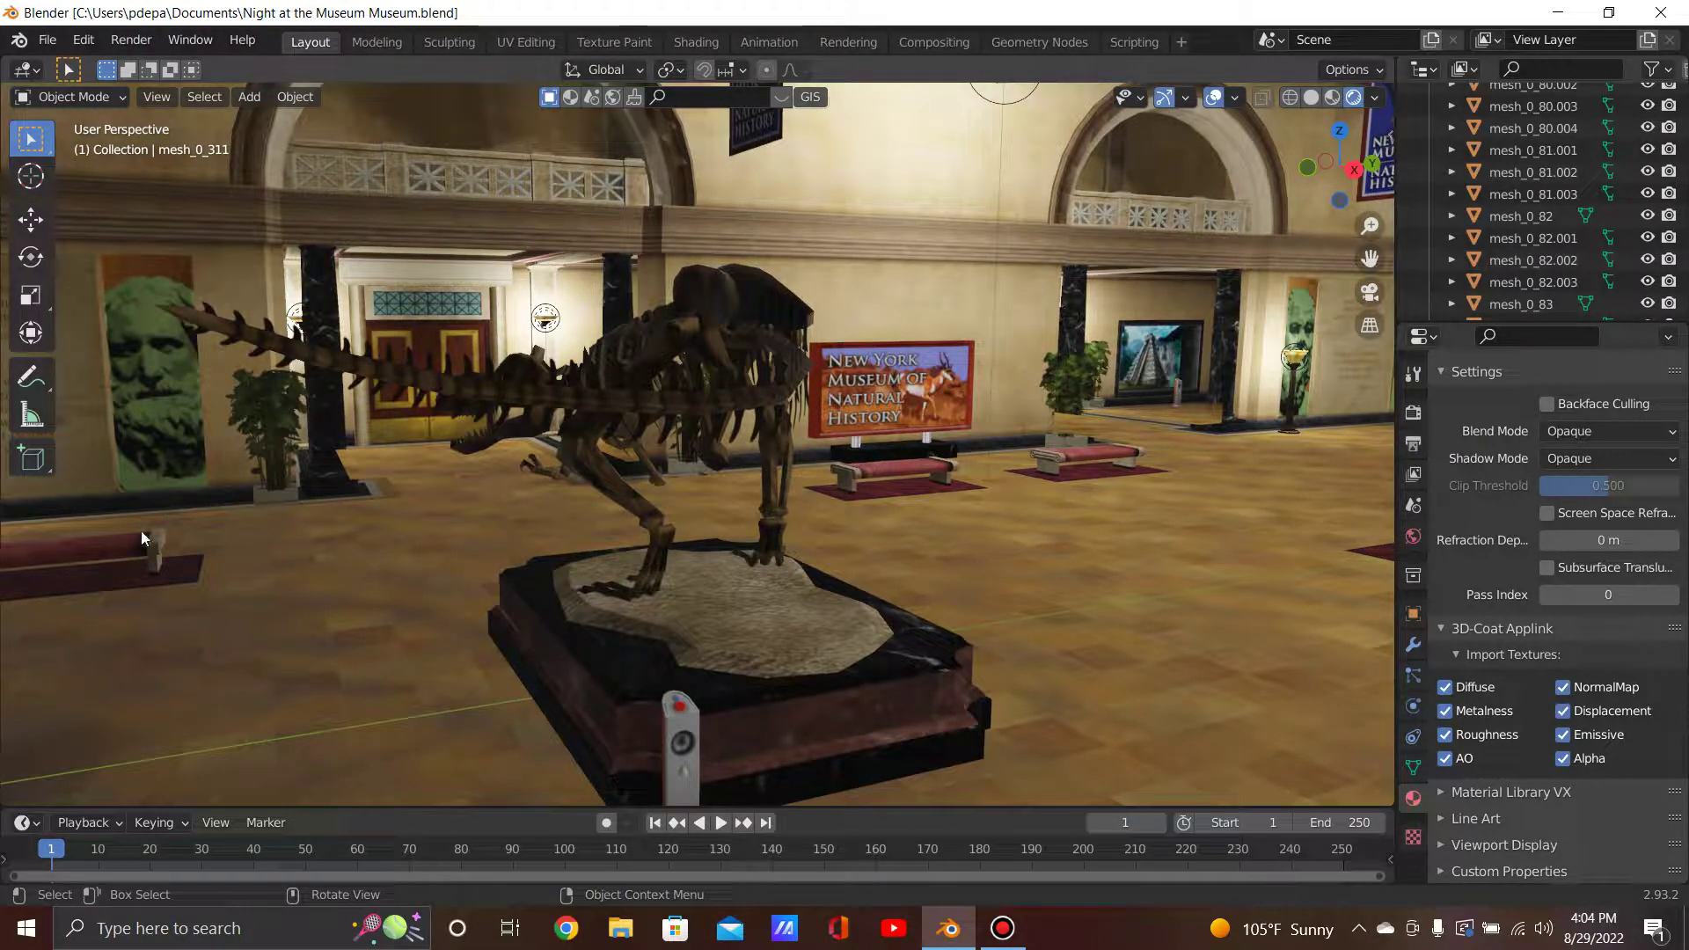
pyautogui.moveTo(123, 538); pyautogui.dragTo(528, 503, button='middle')
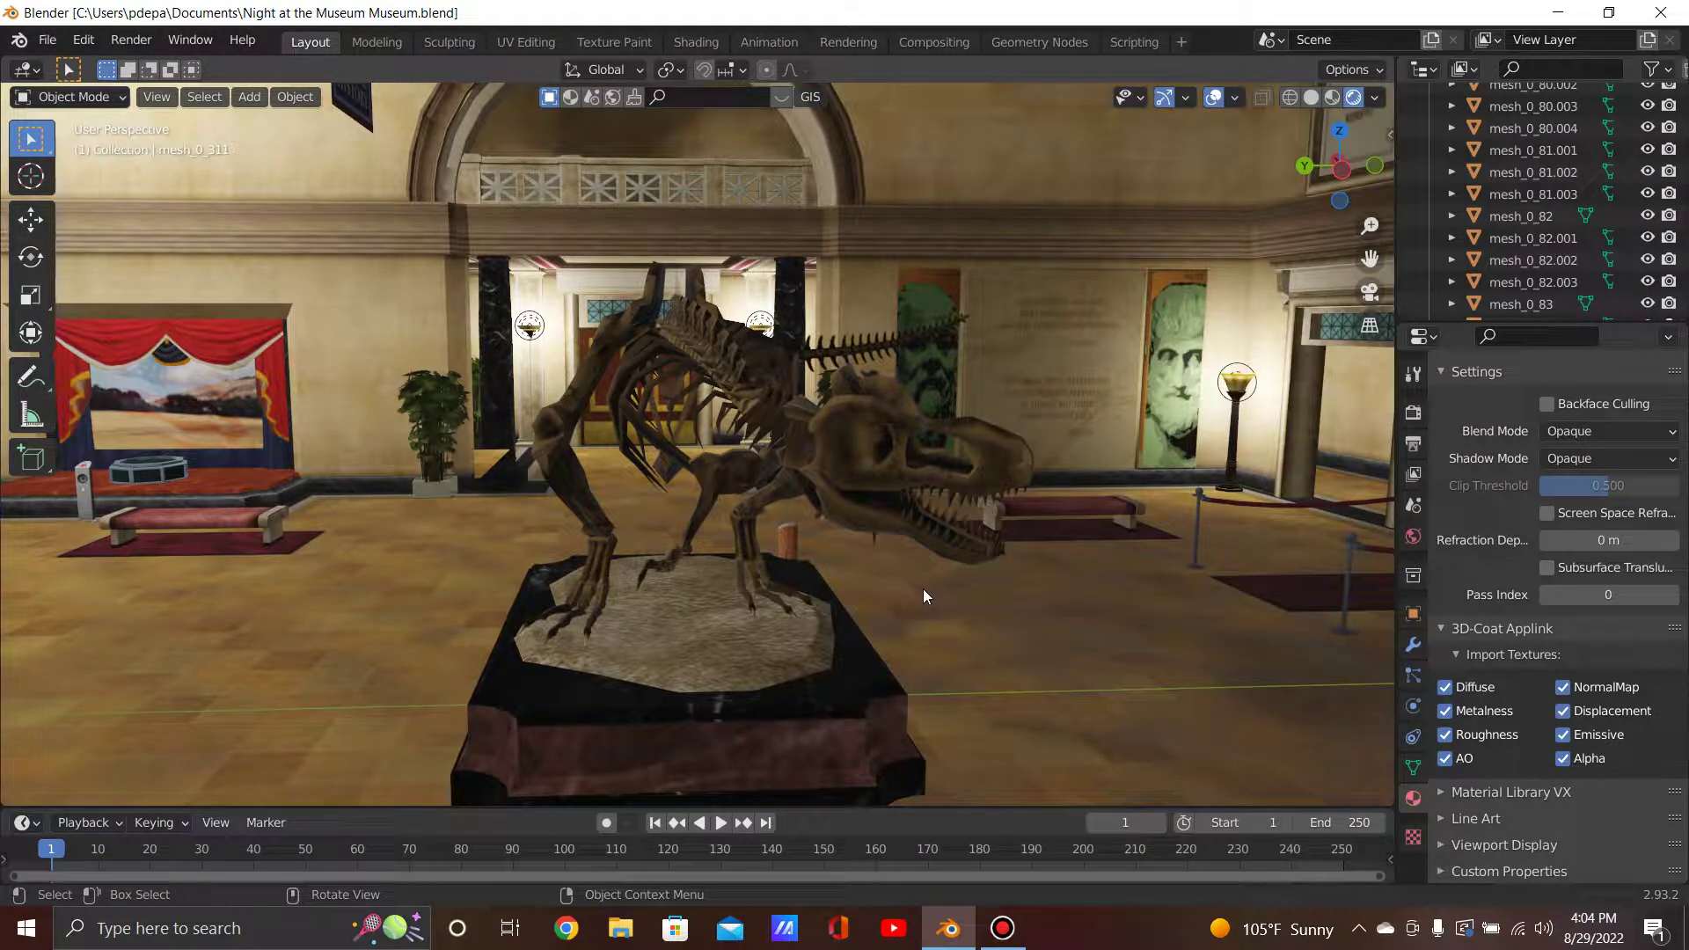
pyautogui.moveTo(922, 589); pyautogui.dragTo(1079, 552, button='middle')
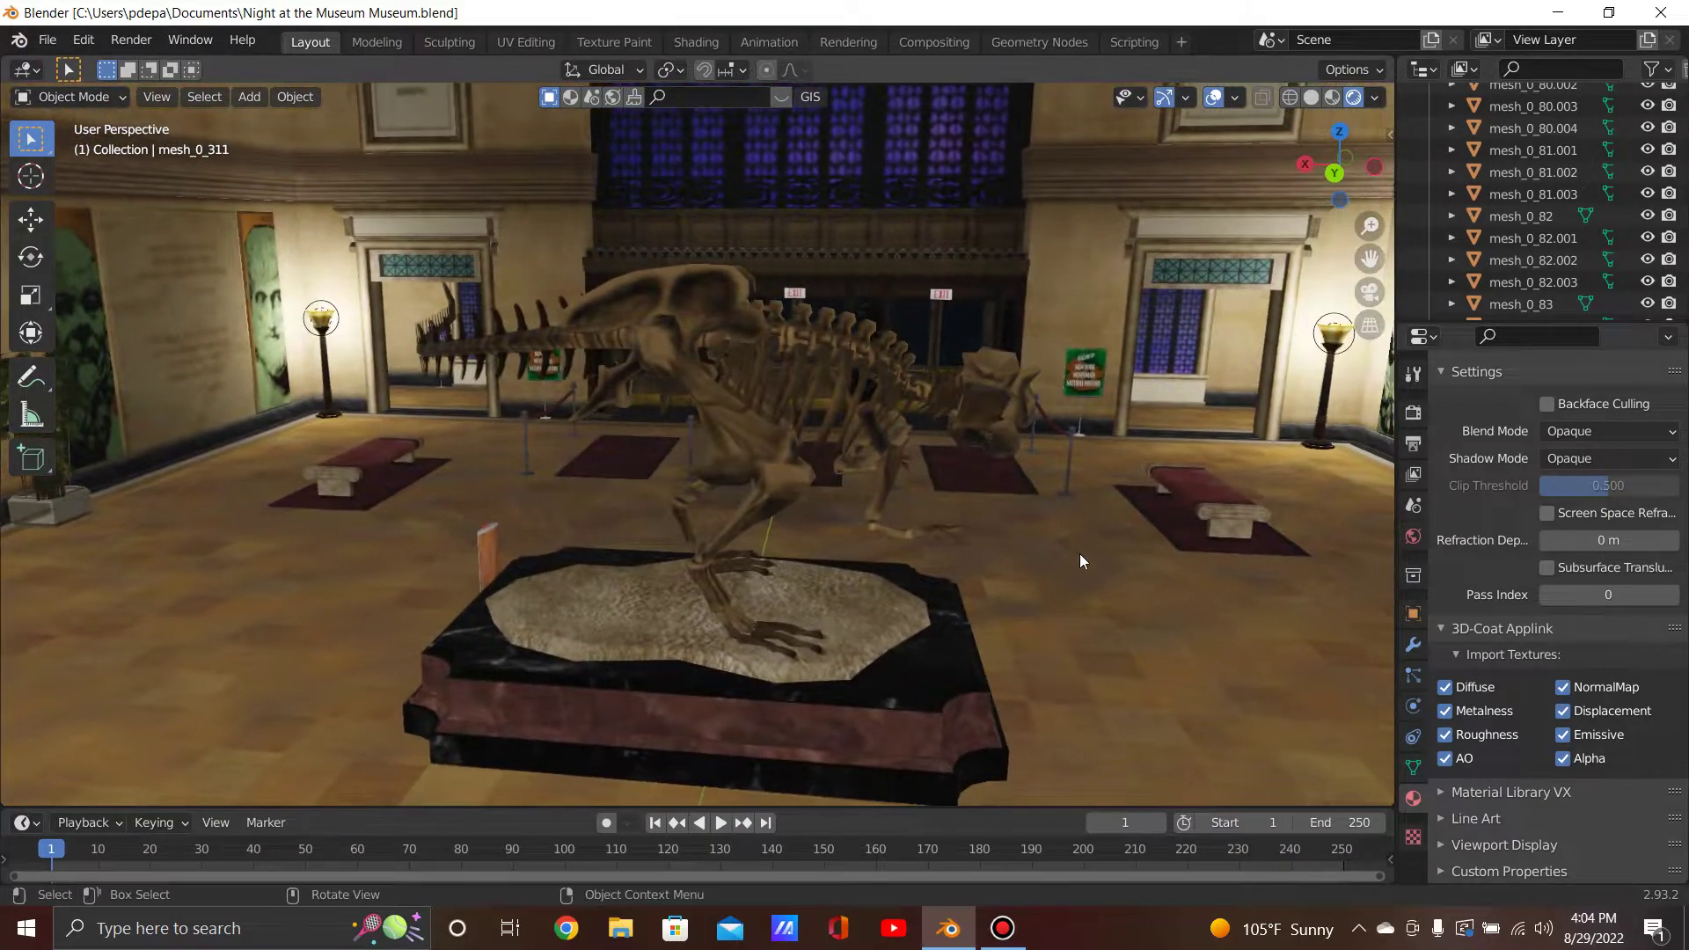
# Inspect the entrance doors and tall windows behind the skeleton, and the opposite end of the lobby.
pyautogui.keyDown('shift'); pyautogui.moveTo(980, 428); pyautogui.dragTo(979, 648, button='middle'); pyautogui.keyUp('shift')
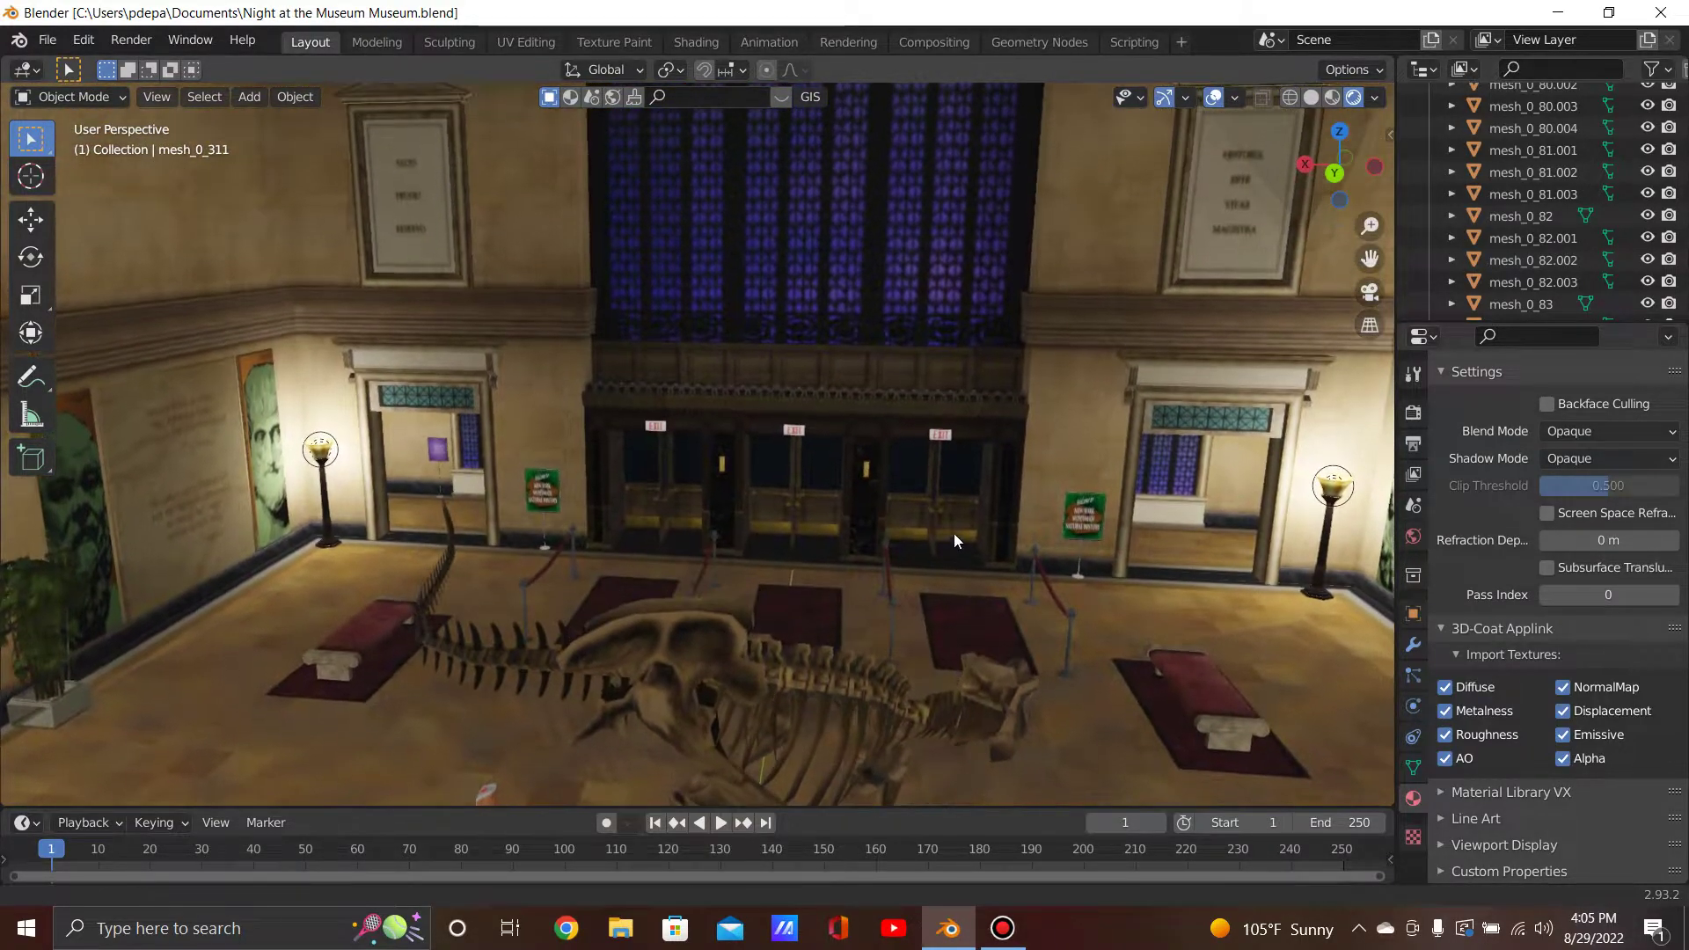
pyautogui.keyDown('shift'); pyautogui.moveTo(954, 533); pyautogui.dragTo(961, 649, button='middle'); pyautogui.keyUp('shift')
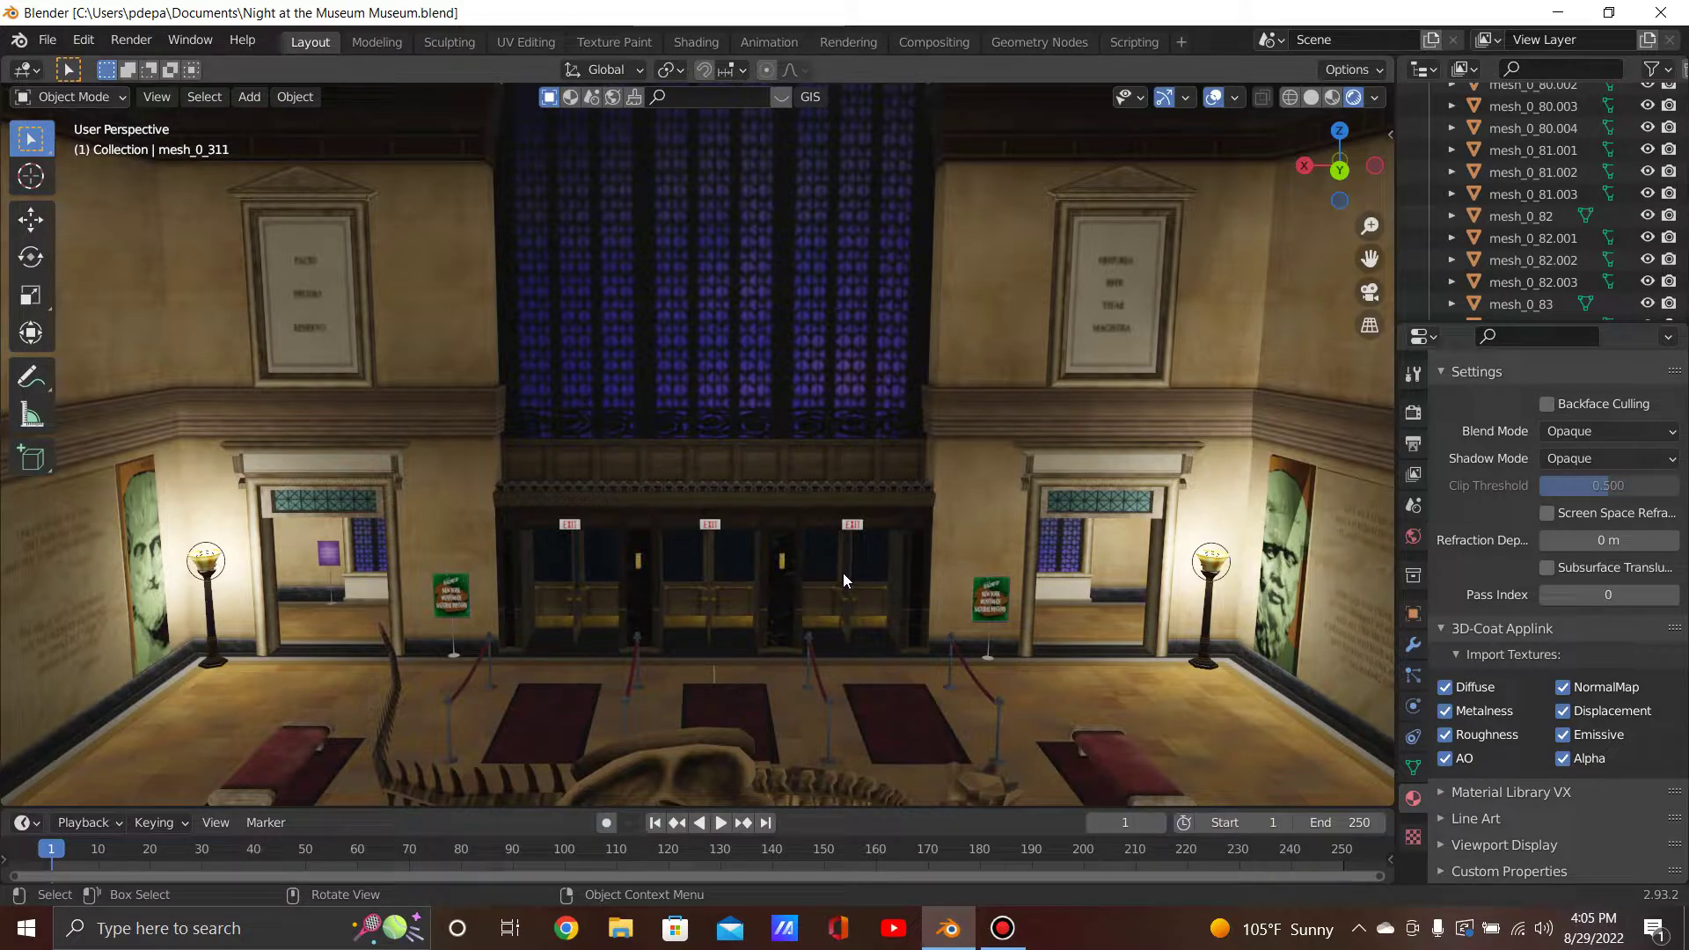
pyautogui.moveTo(835, 575); pyautogui.dragTo(1099, 572, button='middle')
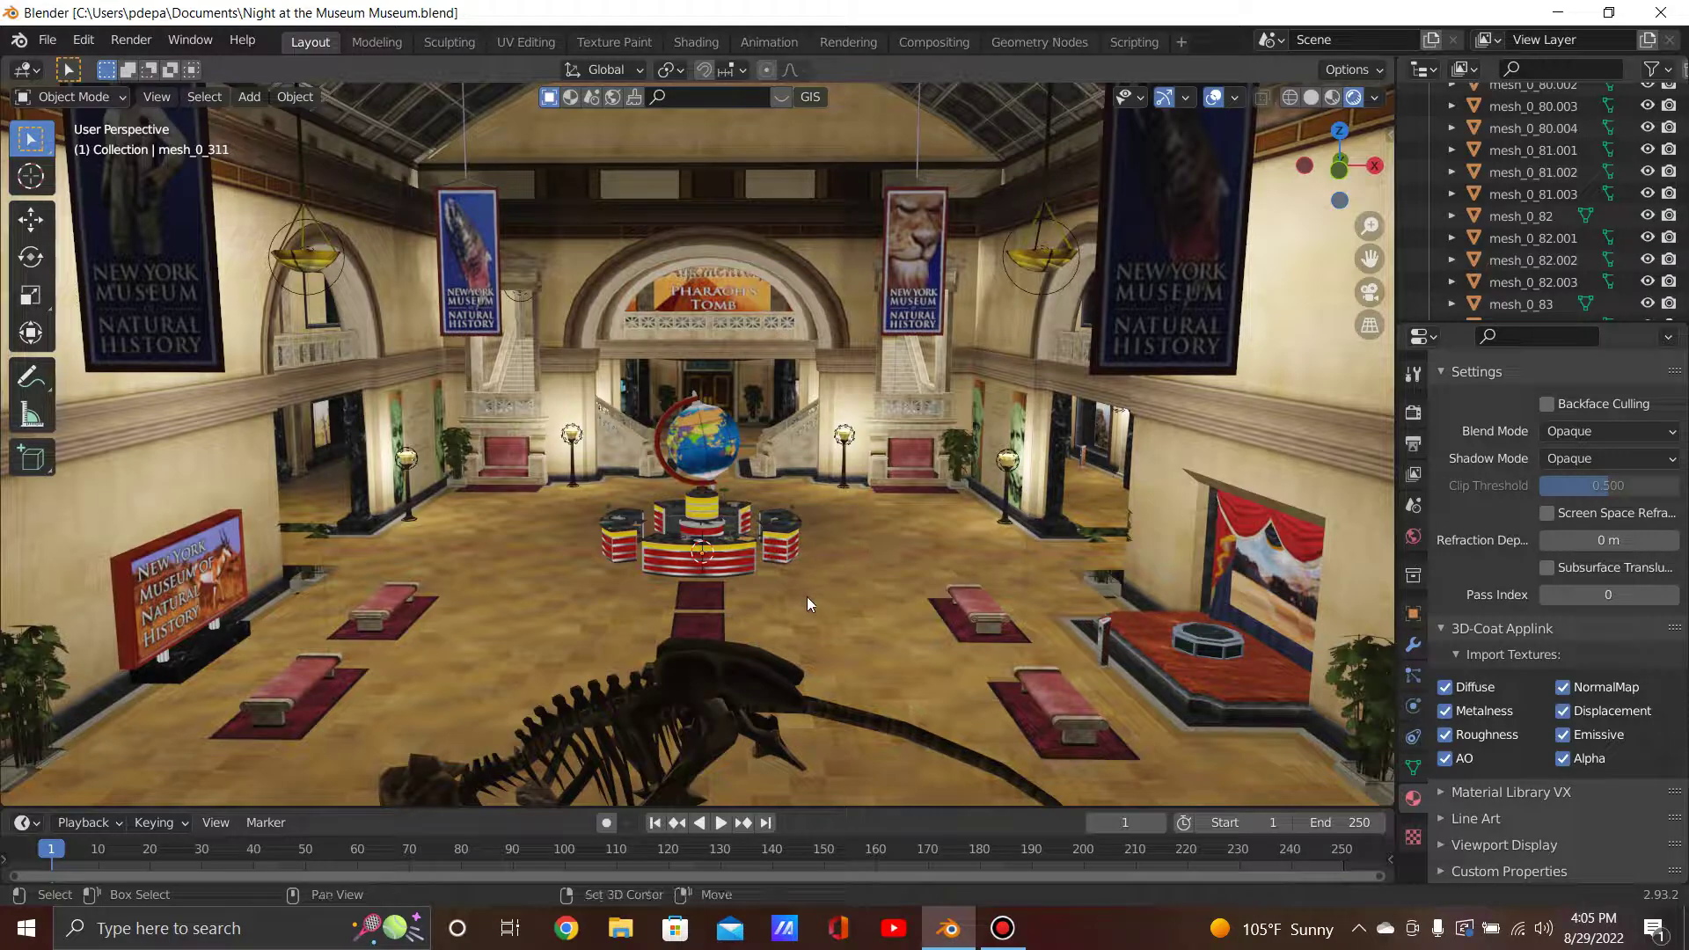
pyautogui.moveTo(807, 598); pyautogui.dragTo(820, 581, button='middle')
pyautogui.scroll(3, 820, 577)
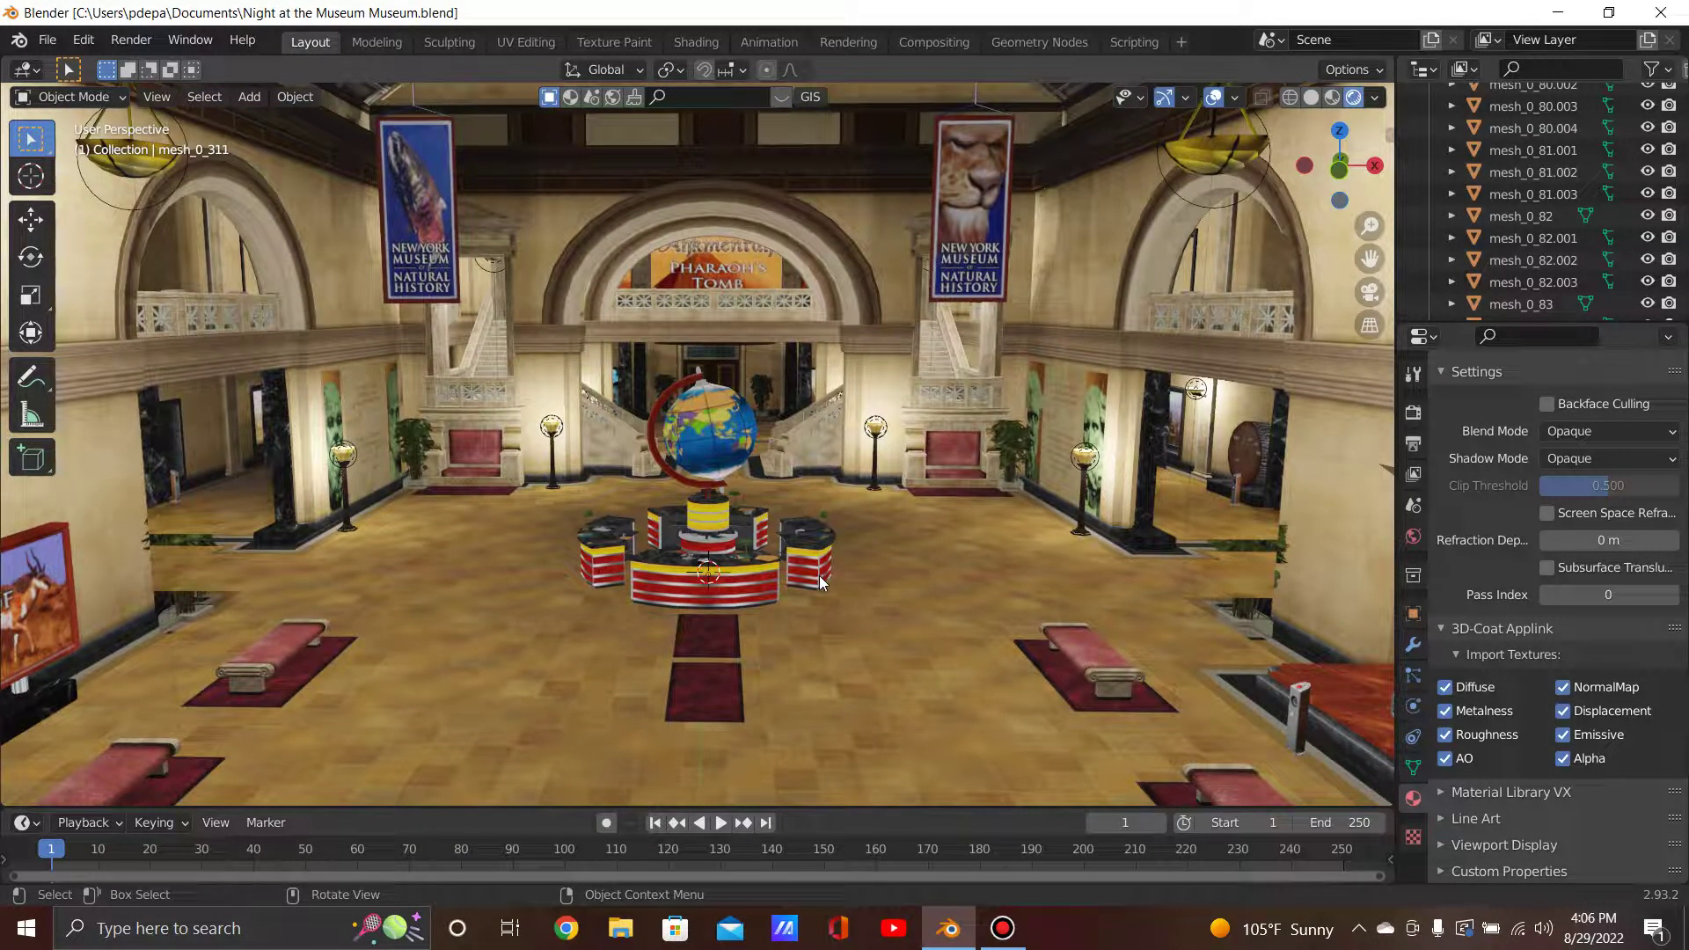
pyautogui.moveTo(817, 616); pyautogui.dragTo(842, 624, button='middle')
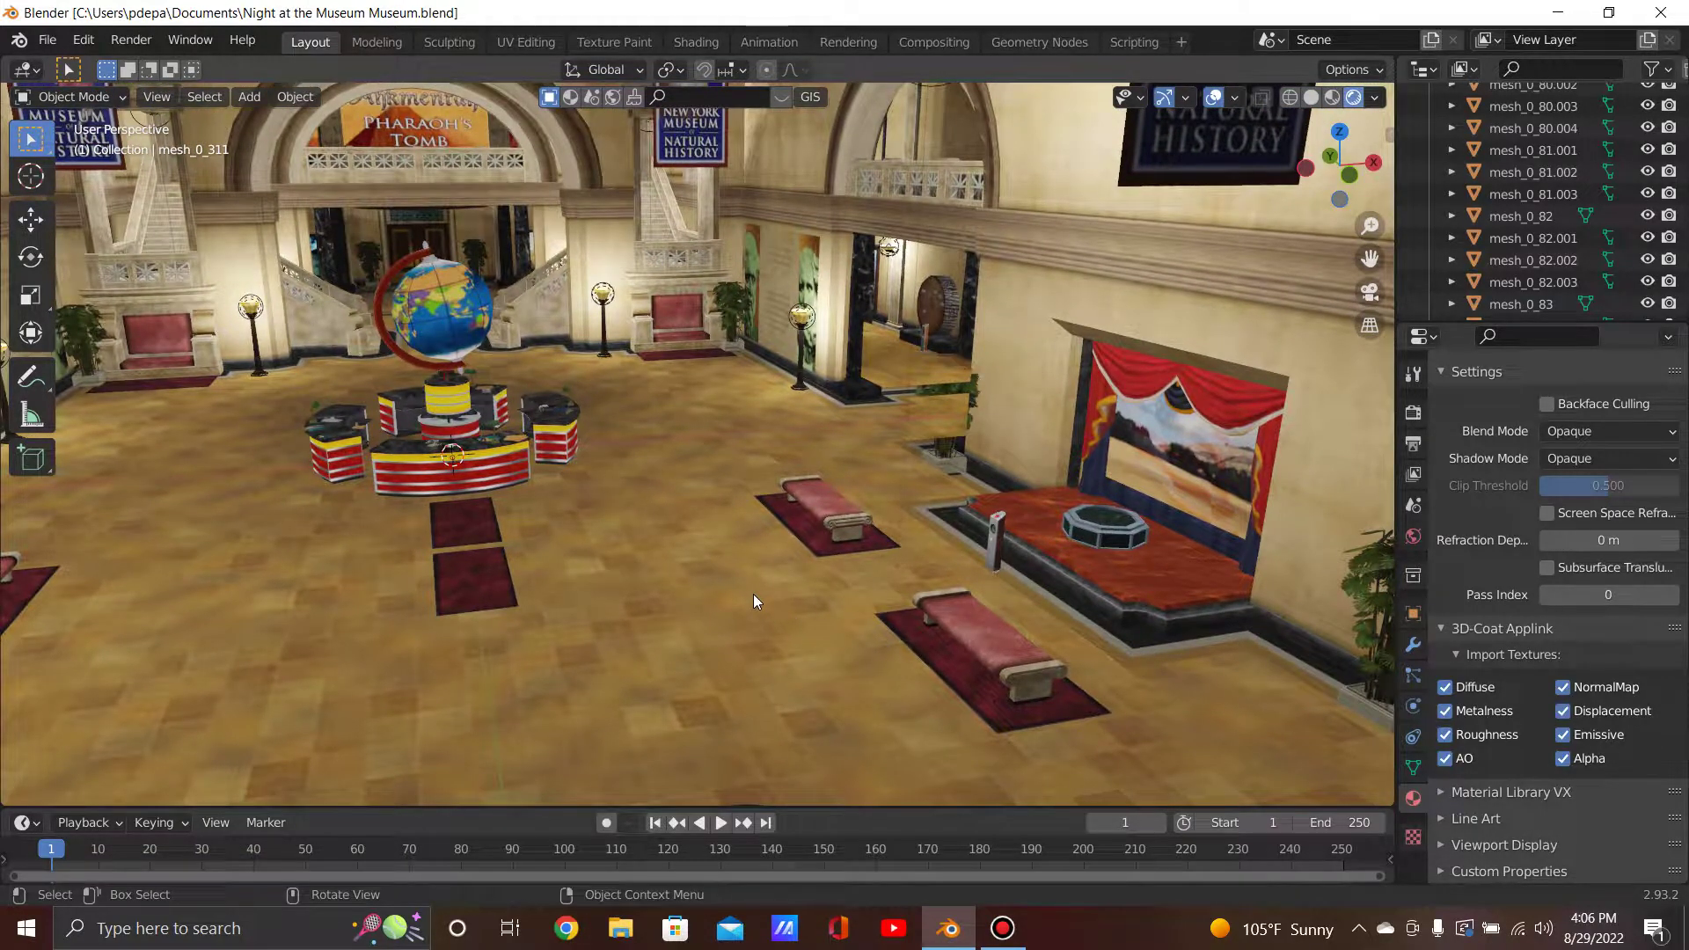
# Examine the globe, the curved desks around it and the surrounding lobby walls and doorways.
pyautogui.press('KP_7')
pyautogui.keyDown('shift'); pyautogui.moveTo(782, 310); pyautogui.dragTo(828, 437, button='middle'); pyautogui.keyUp('shift')
pyautogui.scroll(5, 820, 542)
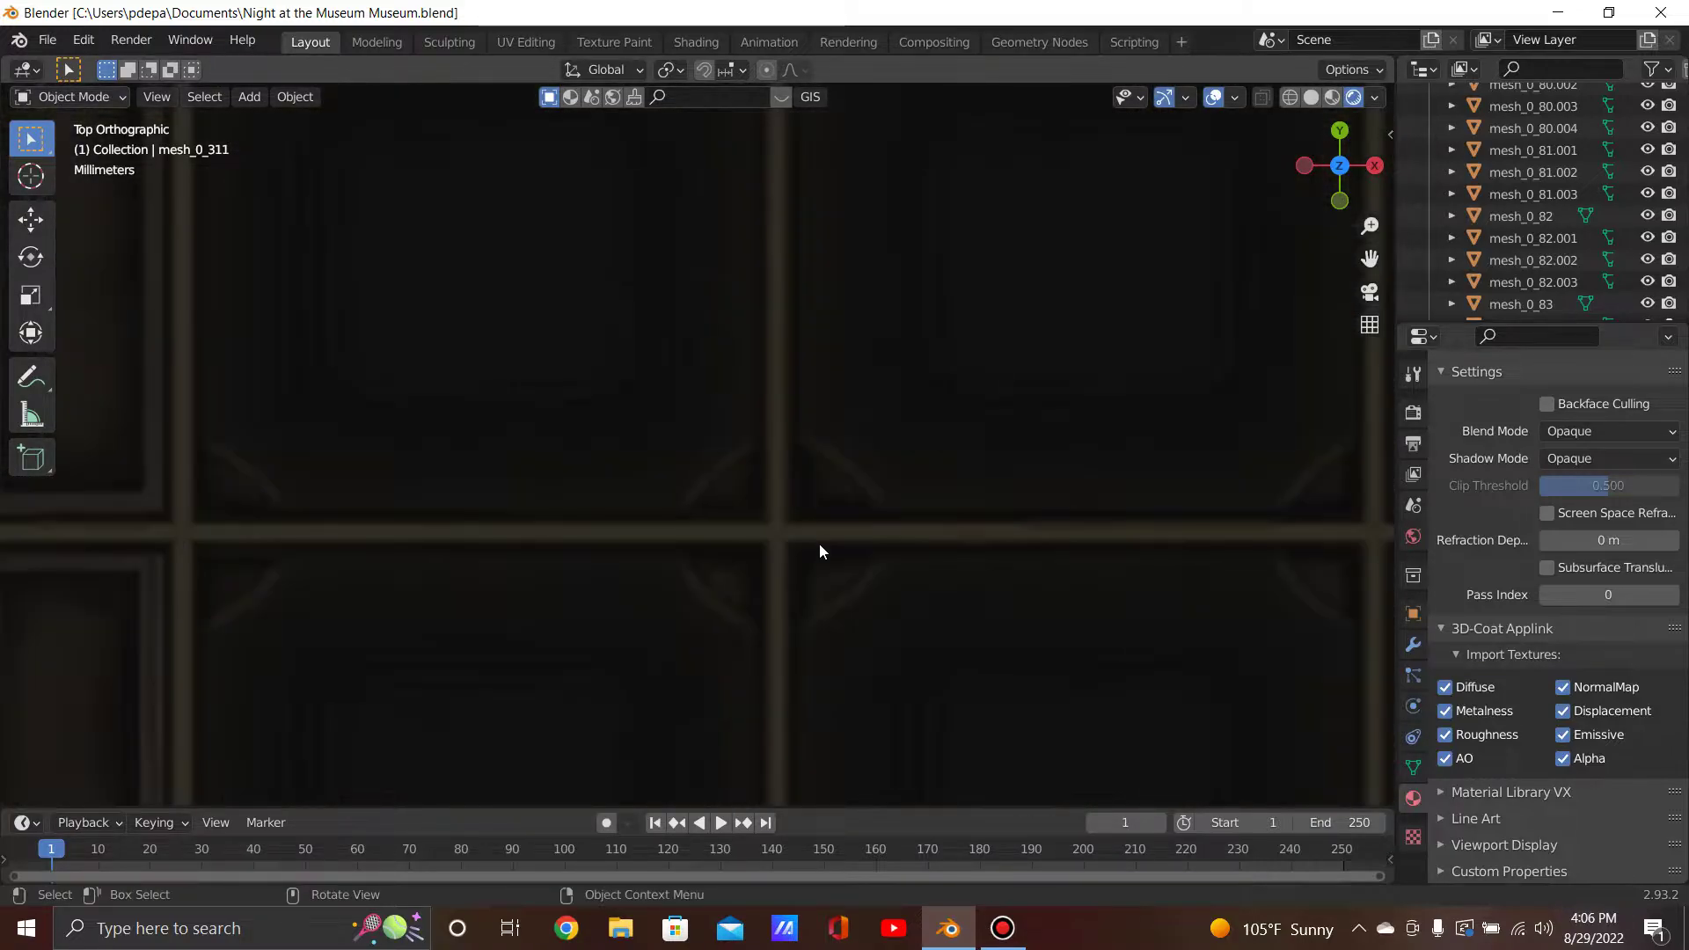
pyautogui.moveTo(819, 543); pyautogui.dragTo(736, 334, button='middle')
pyautogui.press('KP_7')
pyautogui.scroll(-2, 796, 327)
pyautogui.scroll(6, 835, 481)
pyautogui.moveTo(637, 439); pyautogui.dragTo(815, 491, button='middle')
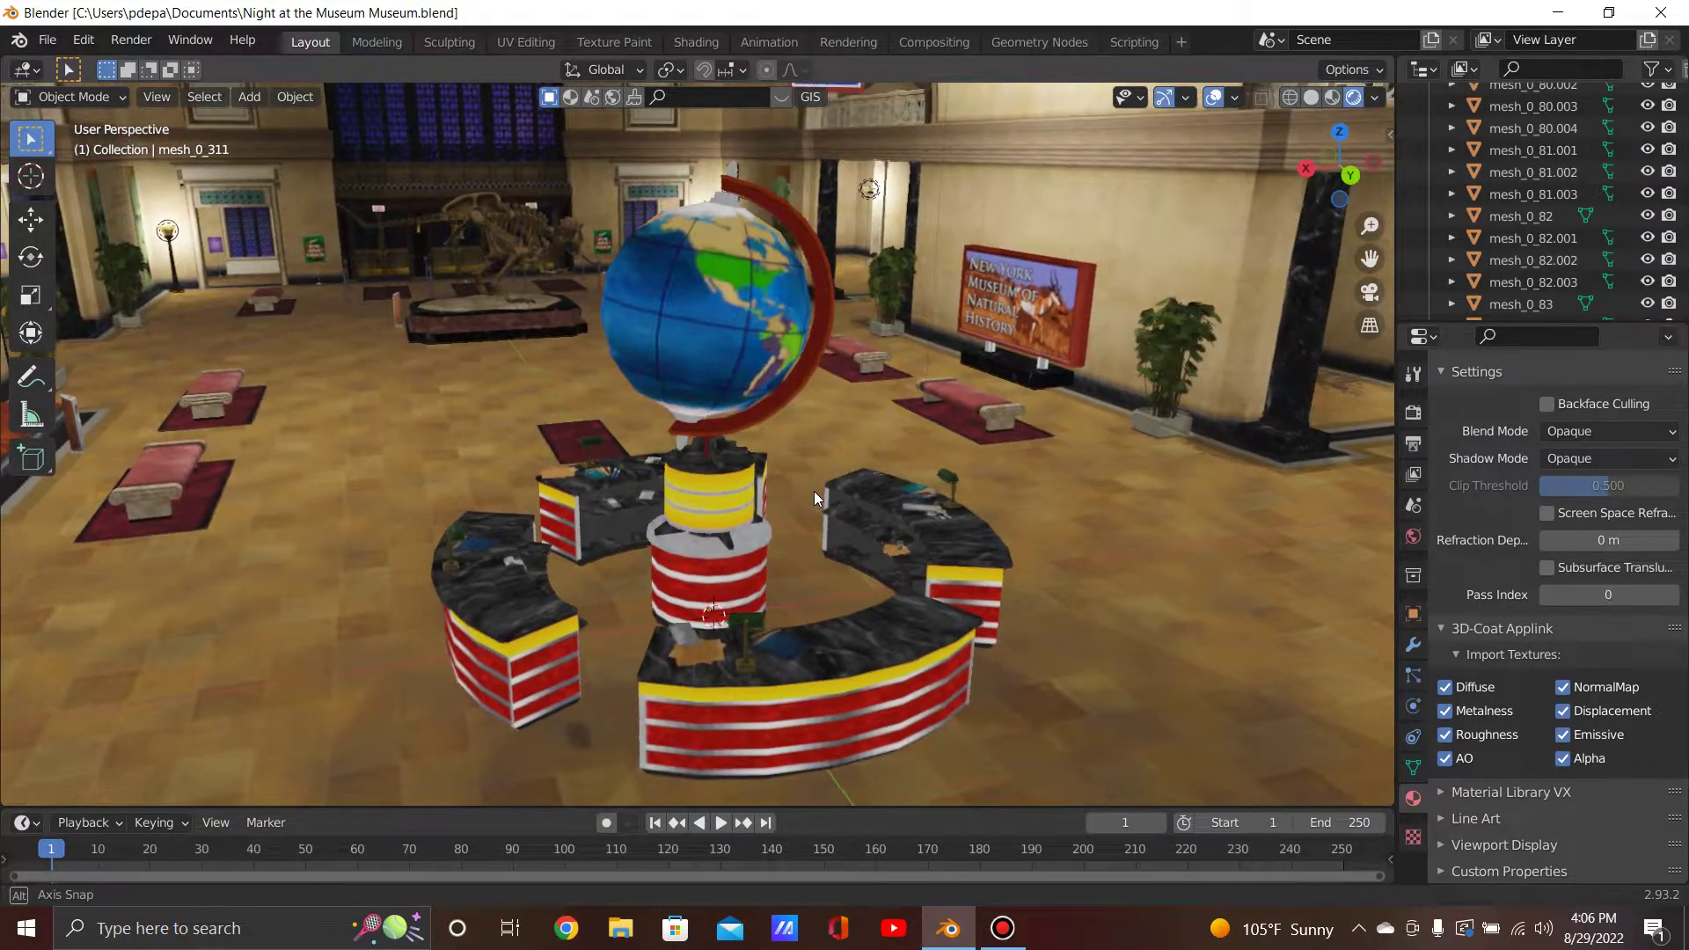
pyautogui.scroll(3, 722, 502)
pyautogui.scroll(3, 686, 507)
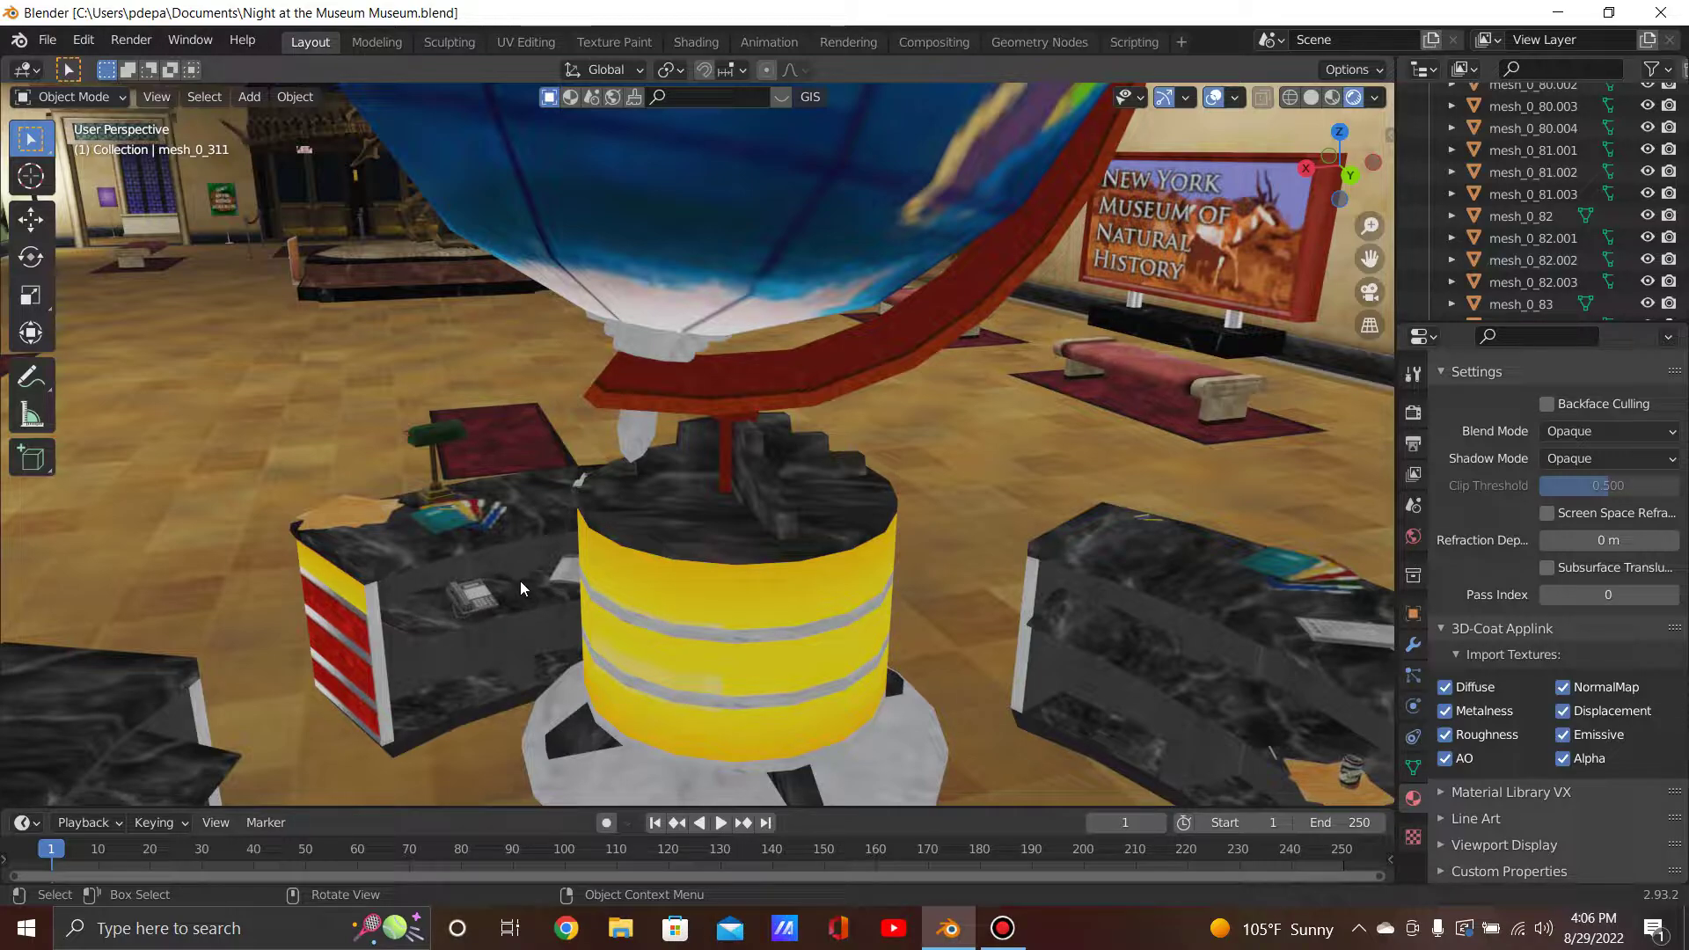
pyautogui.scroll(-6, 522, 578)
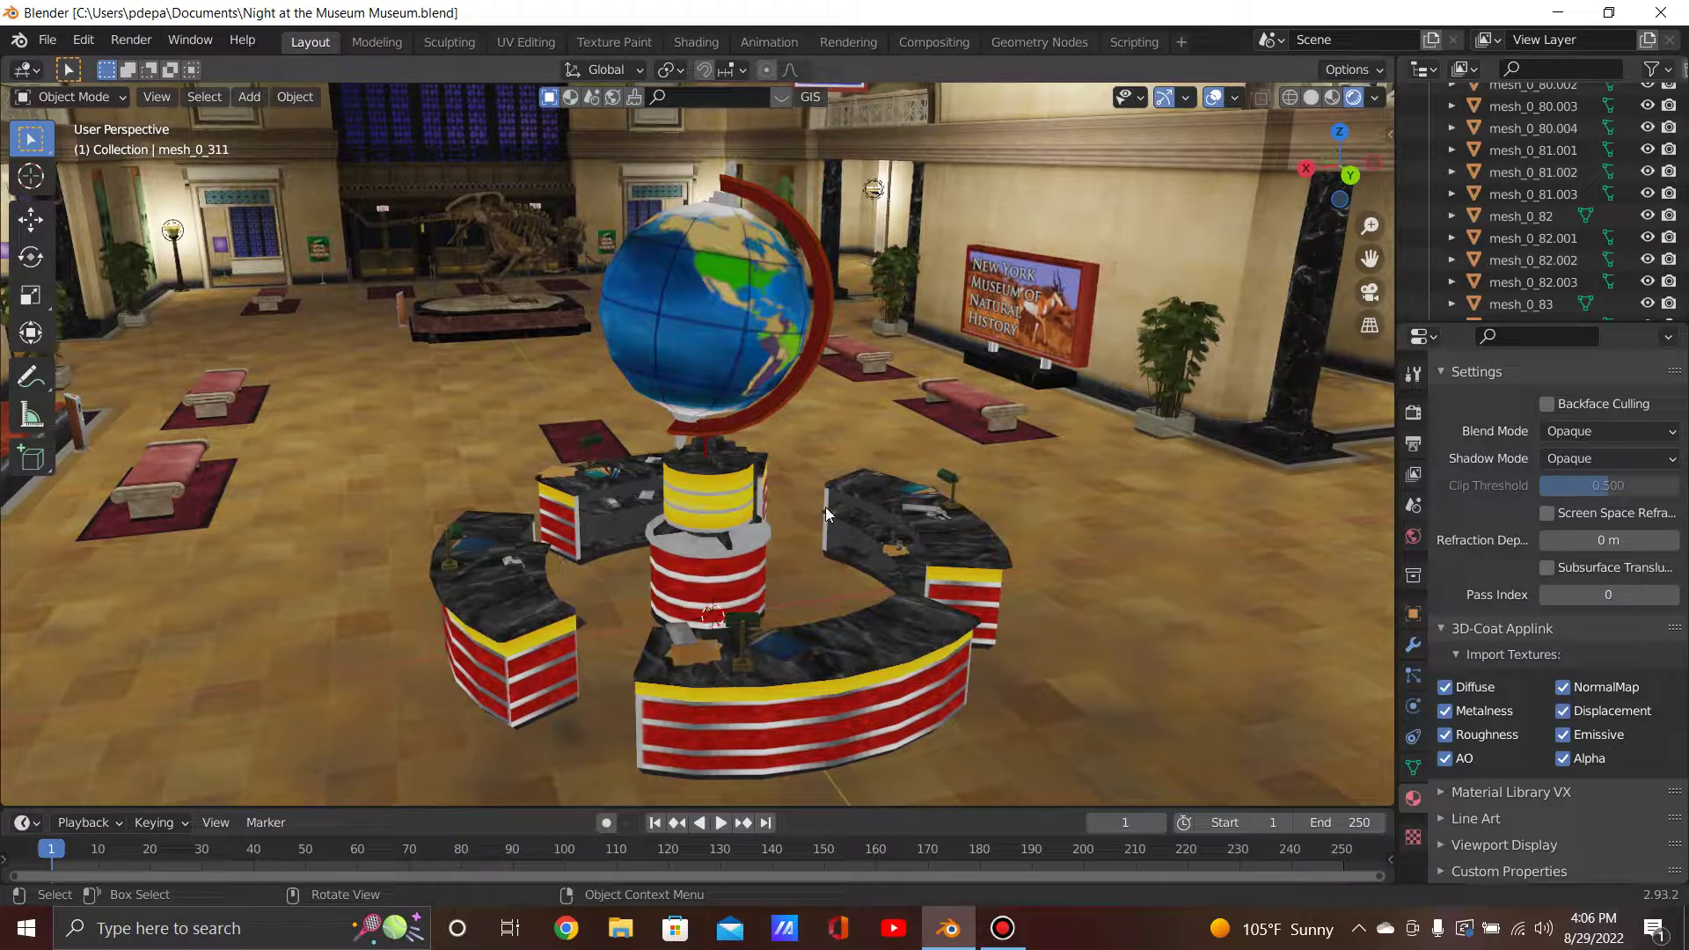
pyautogui.moveTo(883, 481); pyautogui.dragTo(602, 573, button='middle')
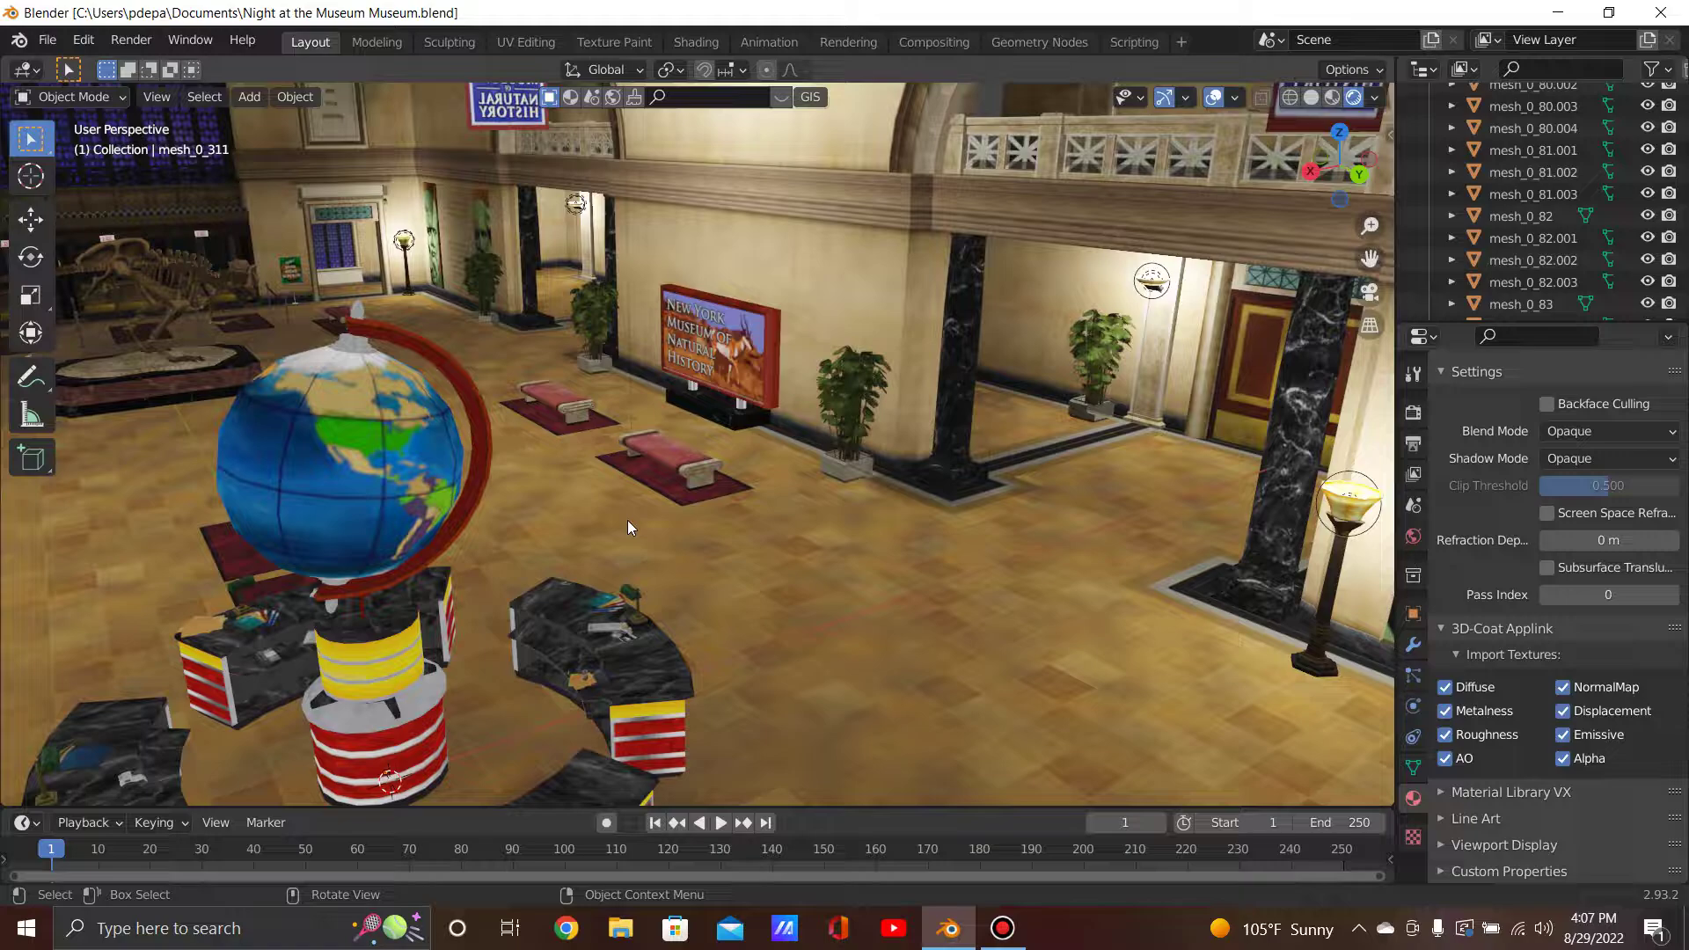
pyautogui.moveTo(627, 520); pyautogui.dragTo(766, 527, button='middle')
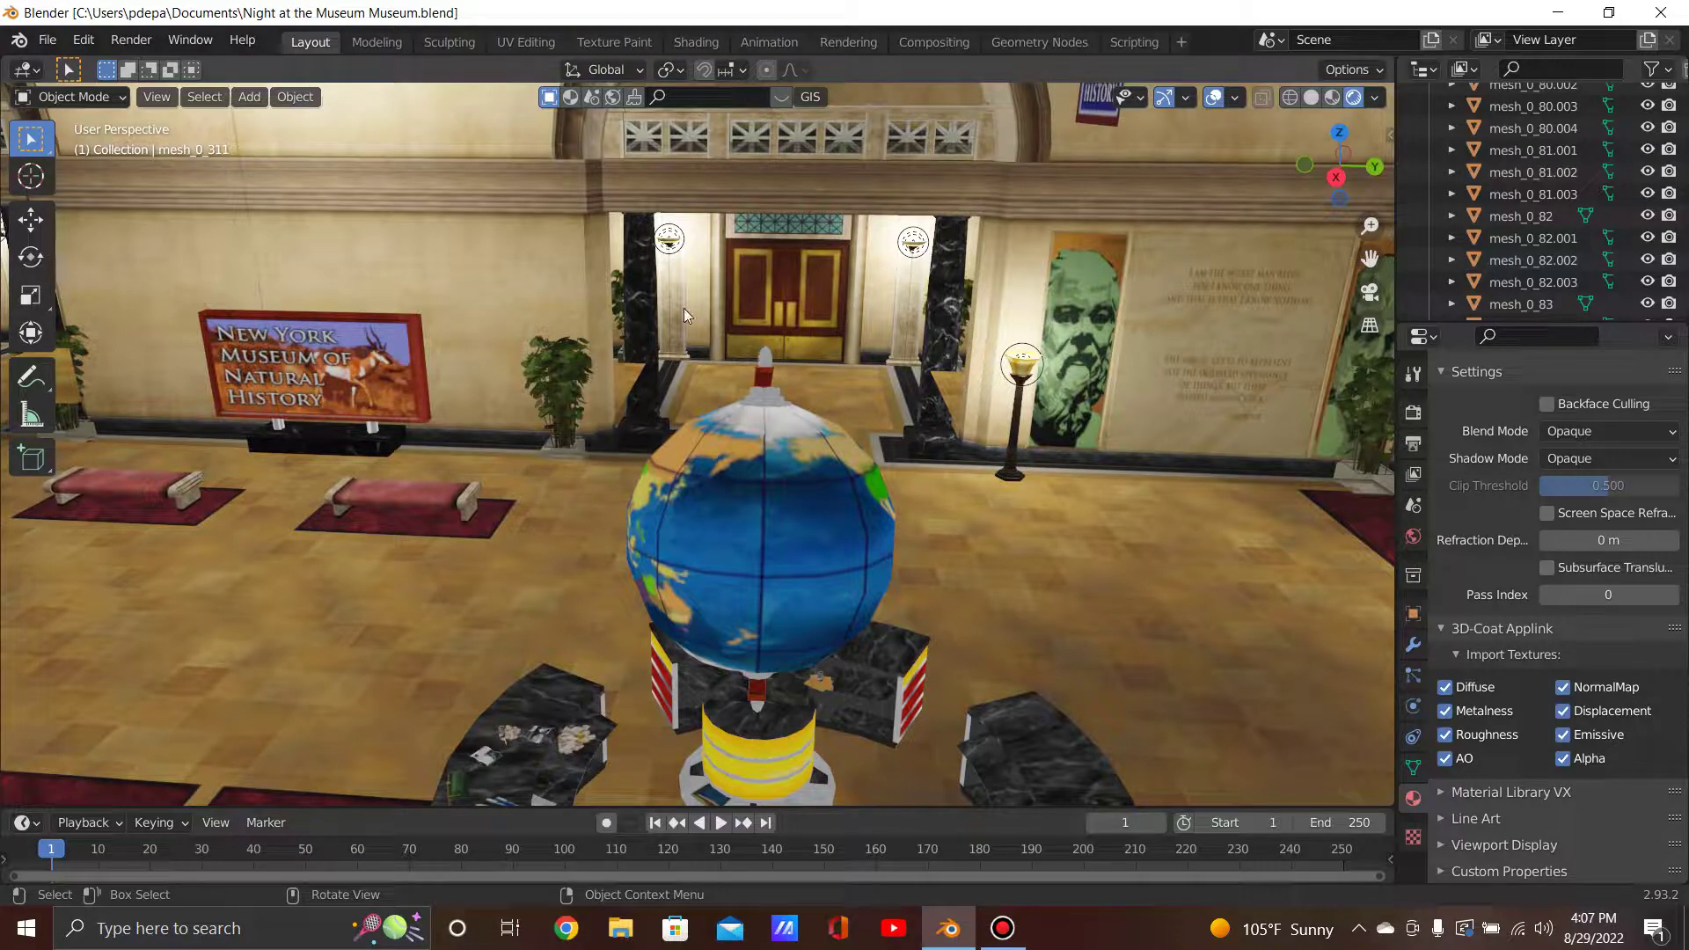
pyautogui.moveTo(719, 400); pyautogui.dragTo(999, 373, button='middle')
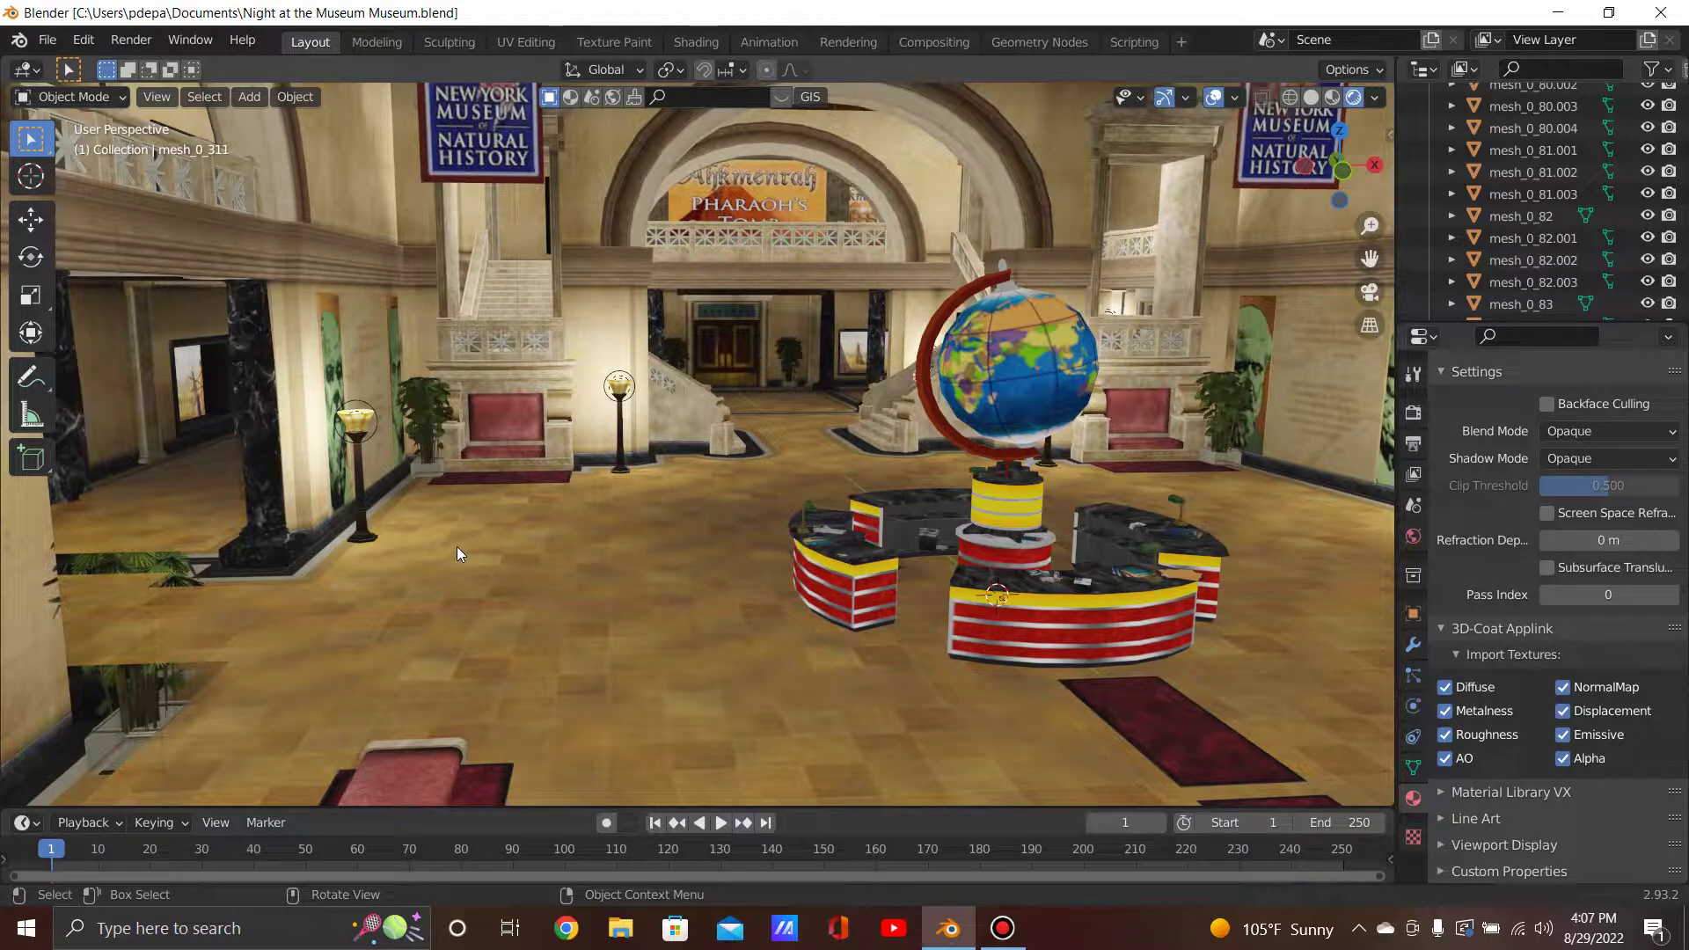
pyautogui.moveTo(499, 497); pyautogui.dragTo(450, 495, button='middle')
# Find the pyramid display in the side hall and examine its painting and the speaker post in front.
pyautogui.press('KP_7')
pyautogui.scroll(-3, 449, 494)
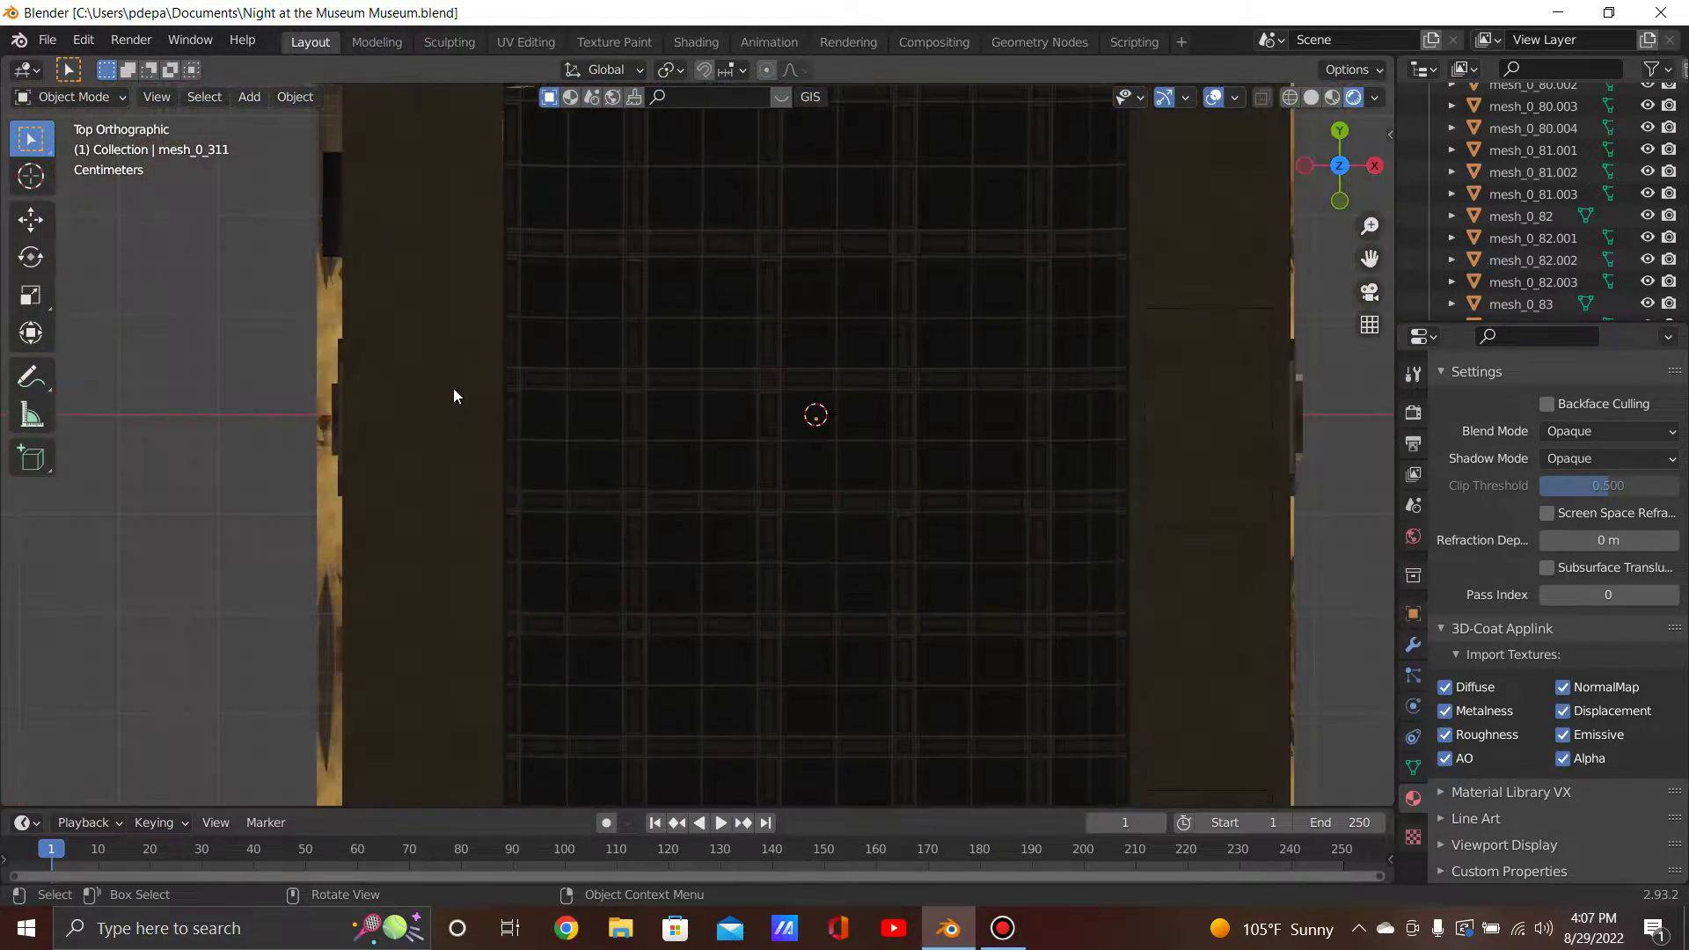
pyautogui.keyDown('shift'); pyautogui.moveTo(426, 389); pyautogui.dragTo(612, 637, button='middle'); pyautogui.keyUp('shift')
pyautogui.scroll(6, 621, 602)
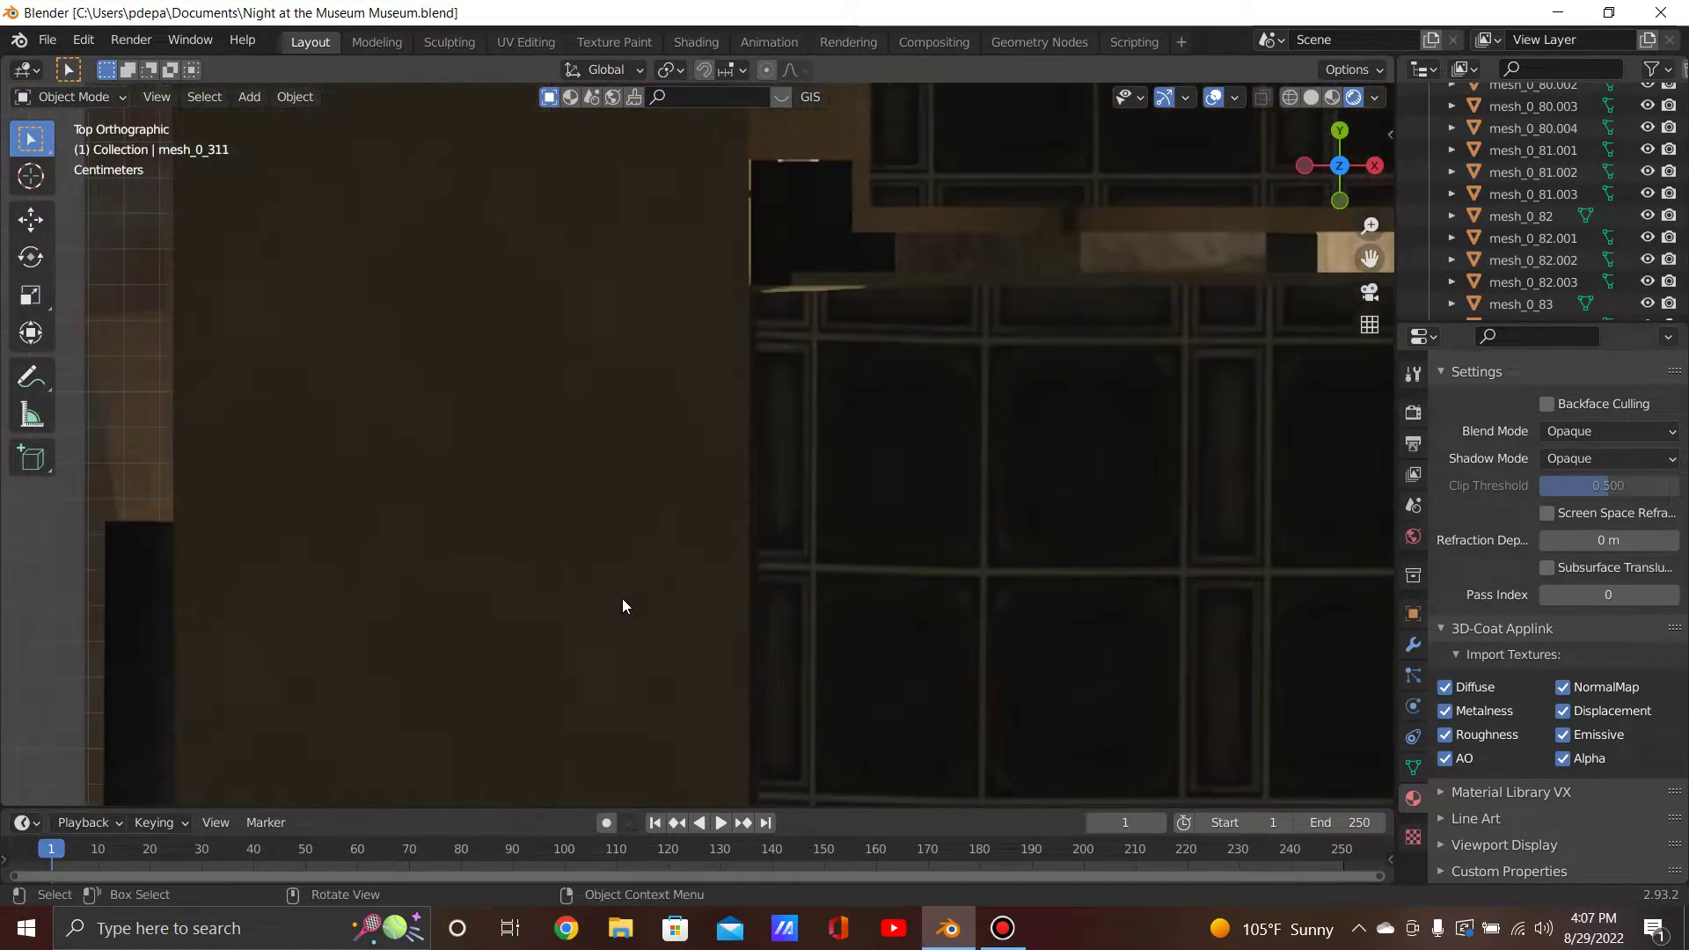
pyautogui.keyDown('shift'); pyautogui.moveTo(667, 538); pyautogui.dragTo(583, 547, button='middle'); pyautogui.keyUp('shift')
pyautogui.scroll(-4, 759, 287)
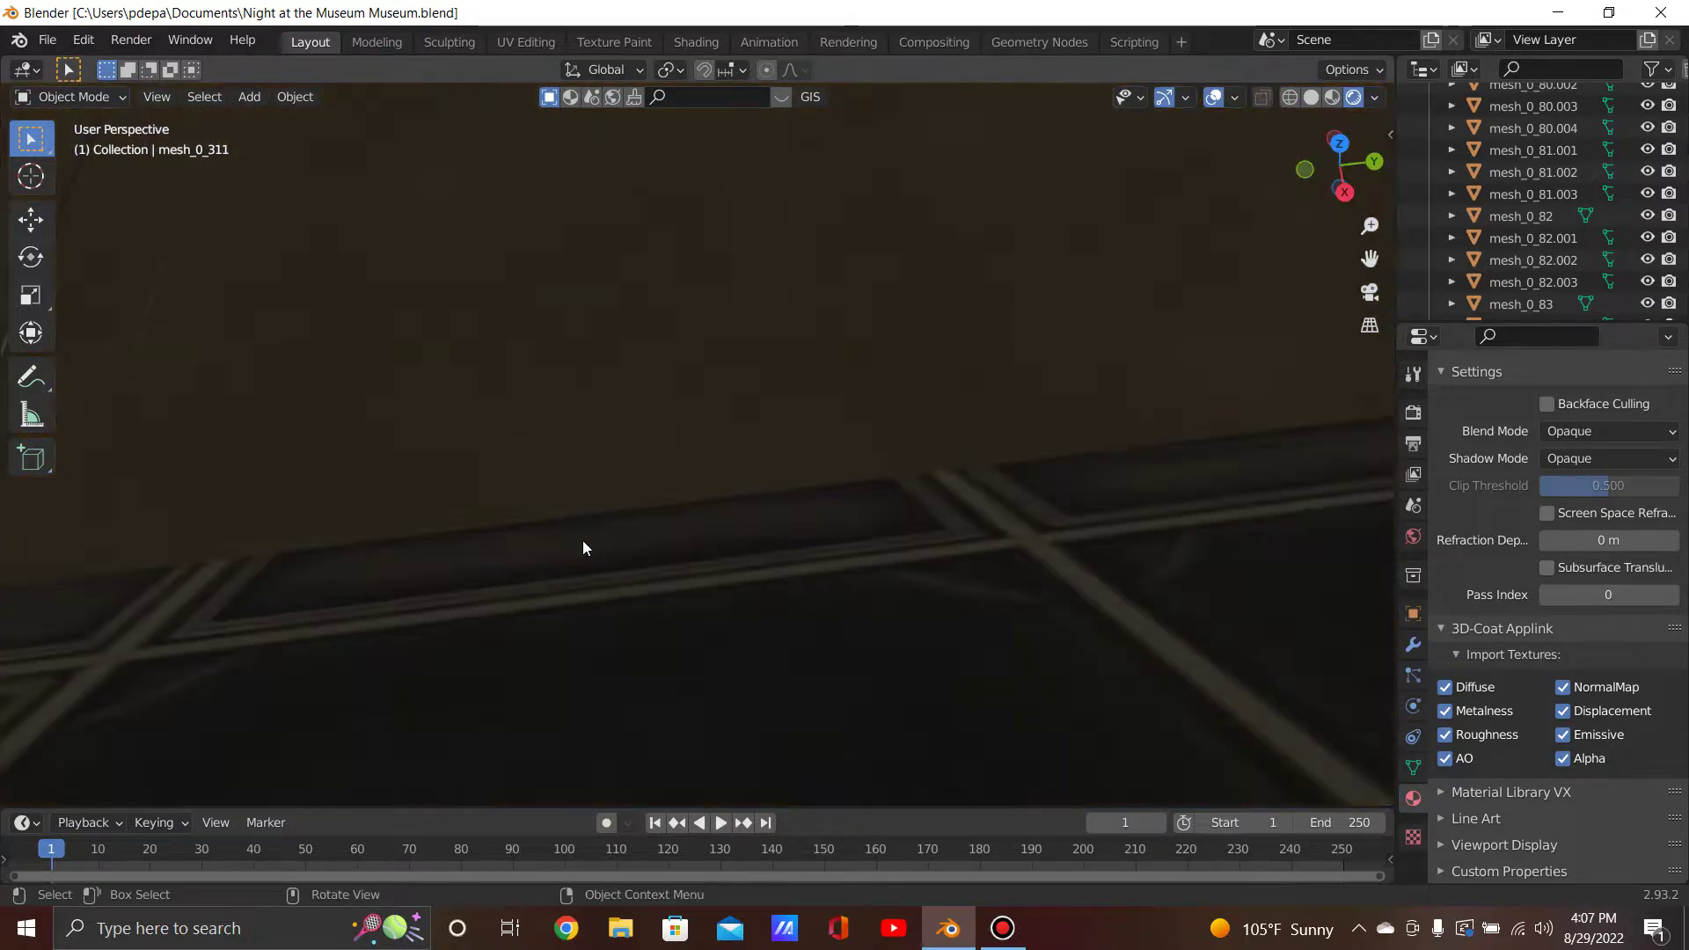
pyautogui.keyDown('shift'); pyautogui.moveTo(779, 431); pyautogui.dragTo(727, 282, button='middle'); pyautogui.keyUp('shift')
pyautogui.scroll(4, 726, 288)
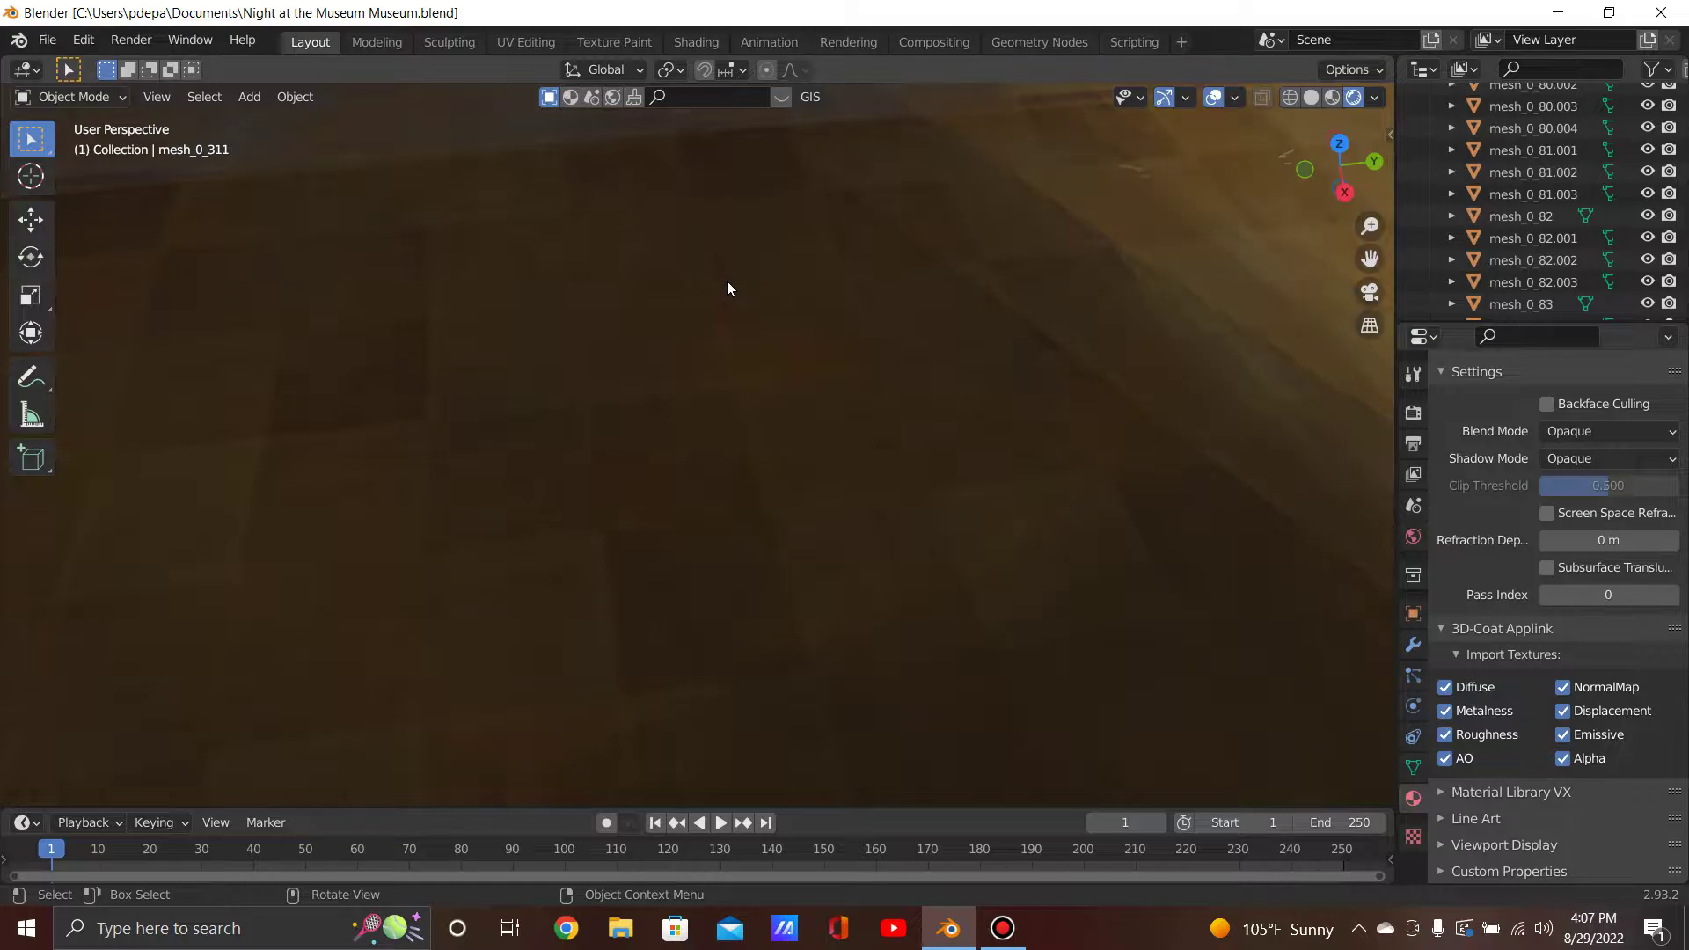
pyautogui.moveTo(728, 289)
pyautogui.mouseDown(button='middle')
pyautogui.moveTo(690, 431)
pyautogui.moveTo(428, 526)
pyautogui.moveTo(910, 389)
pyautogui.moveTo(734, 445)
pyautogui.moveTo(719, 276)
pyautogui.moveTo(801, 397)
pyautogui.moveTo(576, 502)
pyautogui.moveTo(1028, 425)
pyautogui.moveTo(758, 436)
pyautogui.moveTo(979, 398)
pyautogui.moveTo(1060, 407)
pyautogui.moveTo(1041, 405)
pyautogui.mouseUp(button='middle')
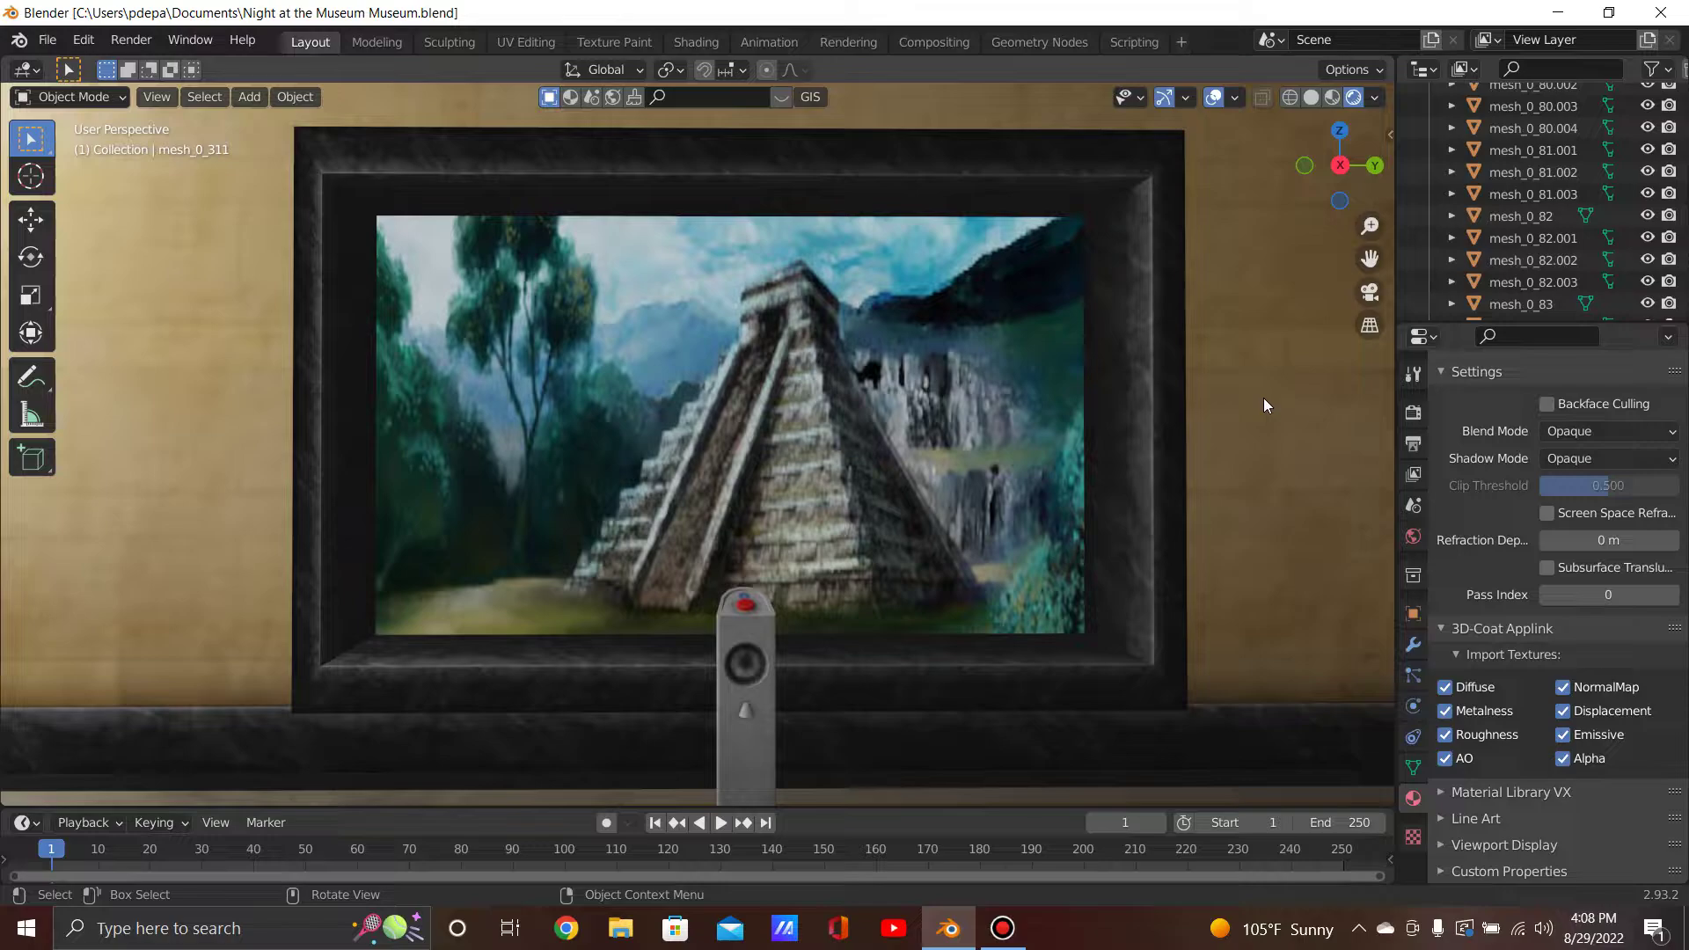
pyautogui.scroll(4, 882, 598)
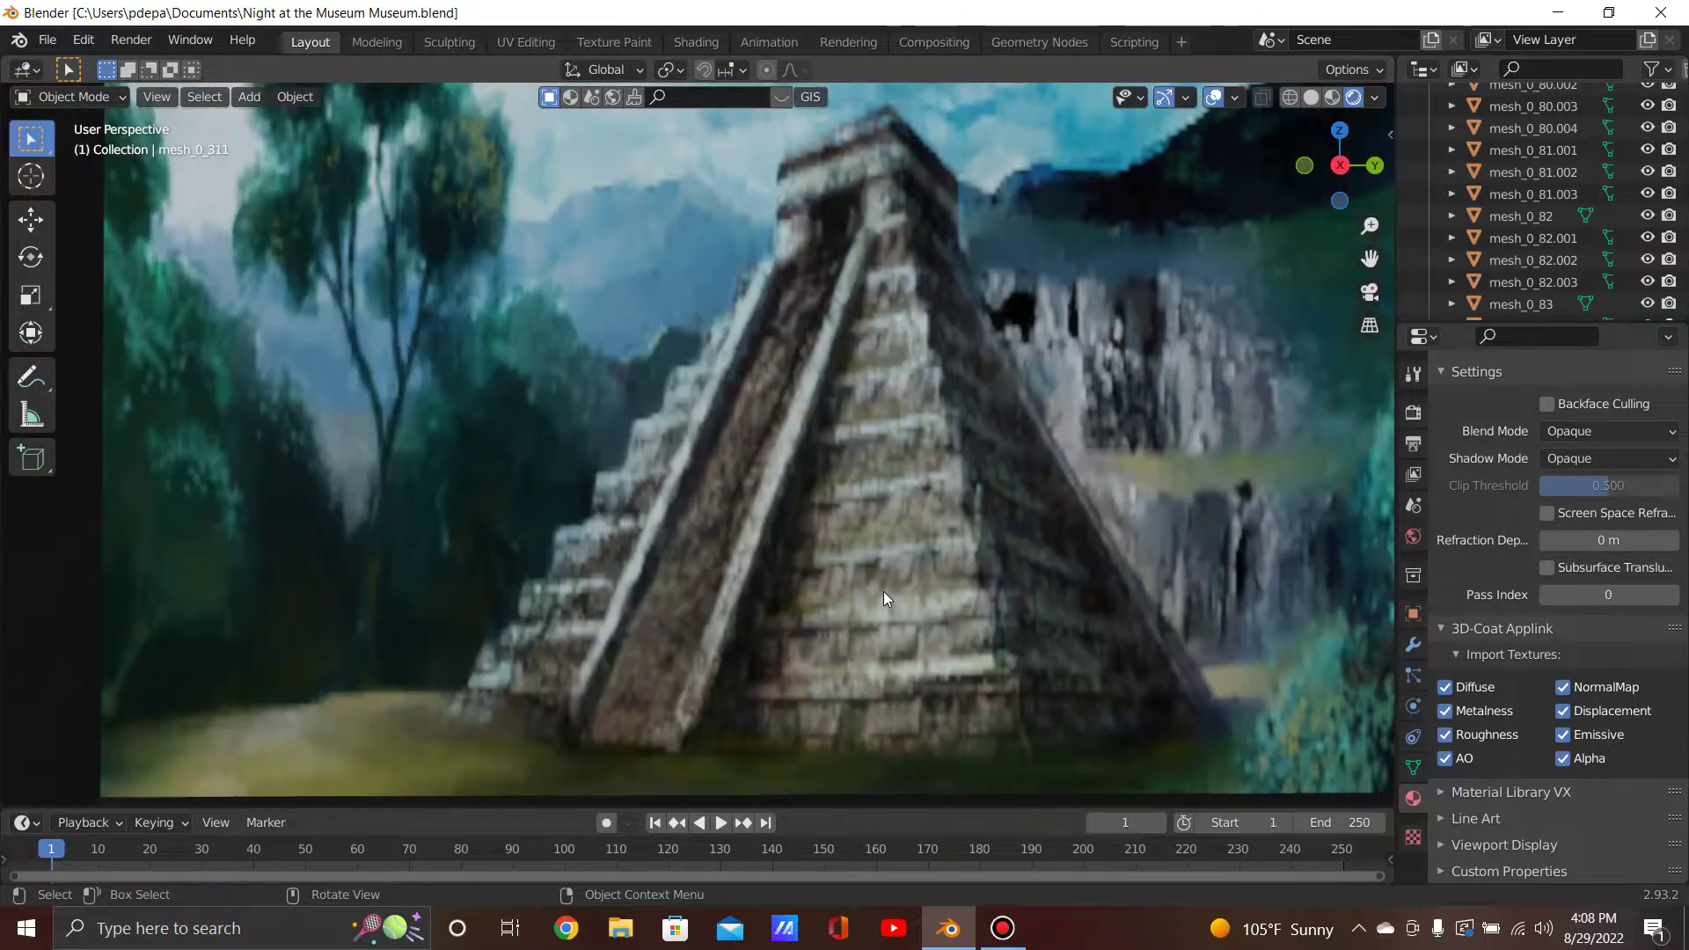
pyautogui.moveTo(883, 591)
pyautogui.keyDown('shift'); pyautogui.mouseDown(button='middle')
pyautogui.moveTo(854, 384)
pyautogui.moveTo(854, 421)
pyautogui.mouseUp(button='middle'); pyautogui.keyUp('shift')
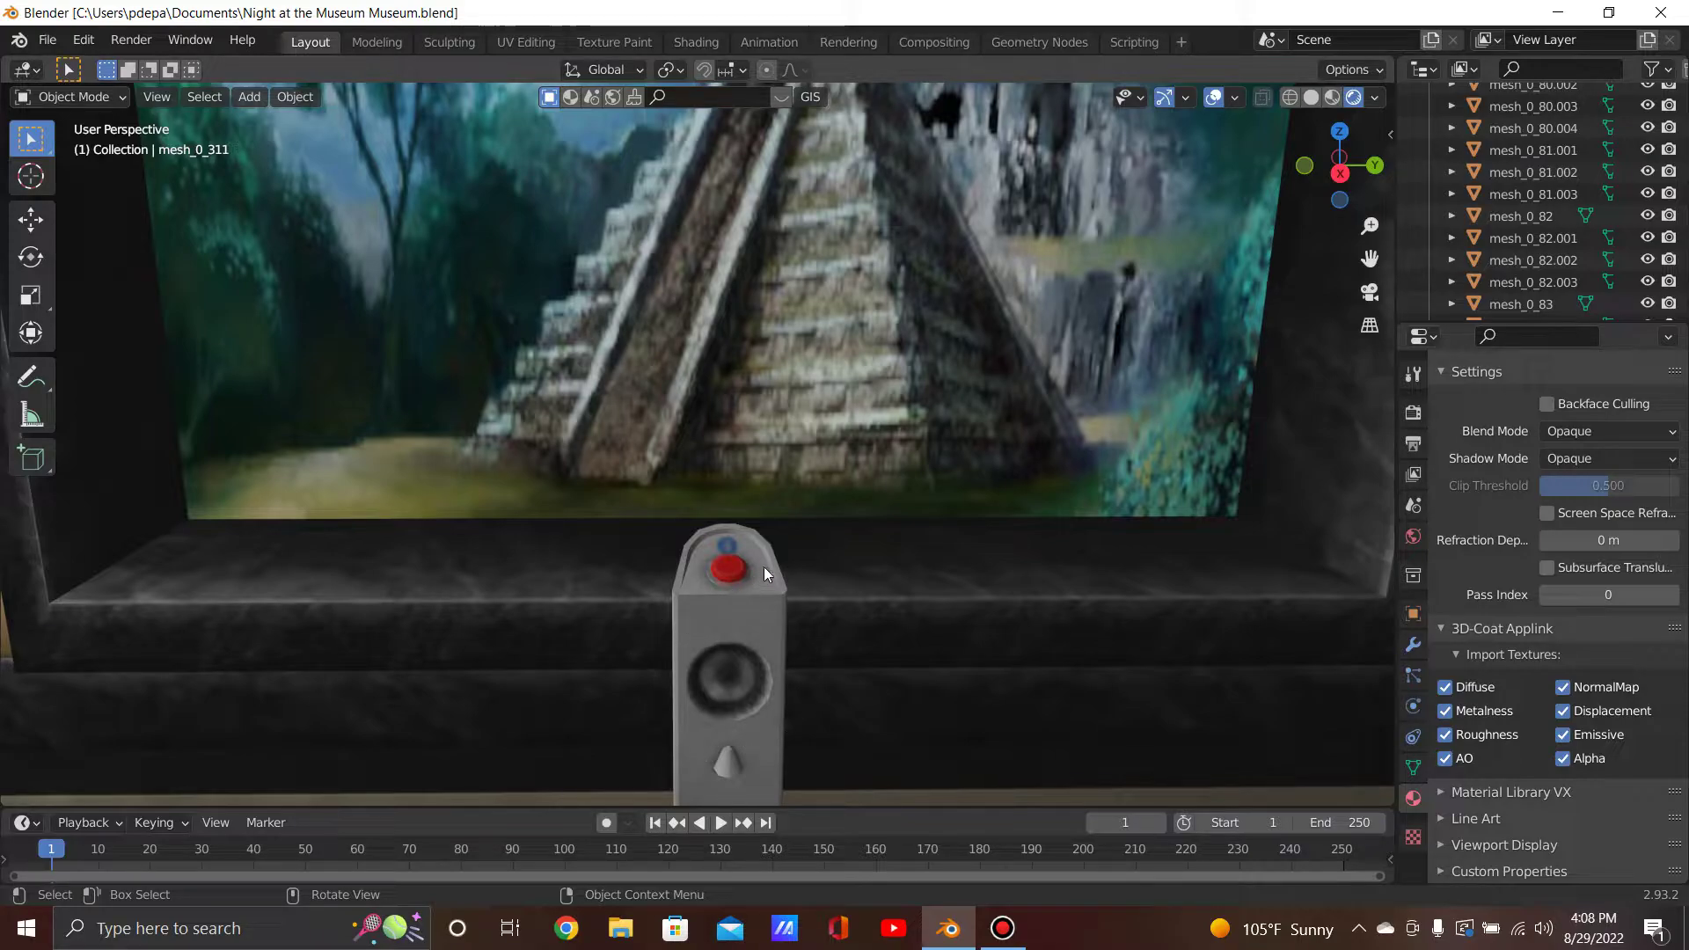
pyautogui.scroll(5, 771, 561)
pyautogui.scroll(-5, 849, 485)
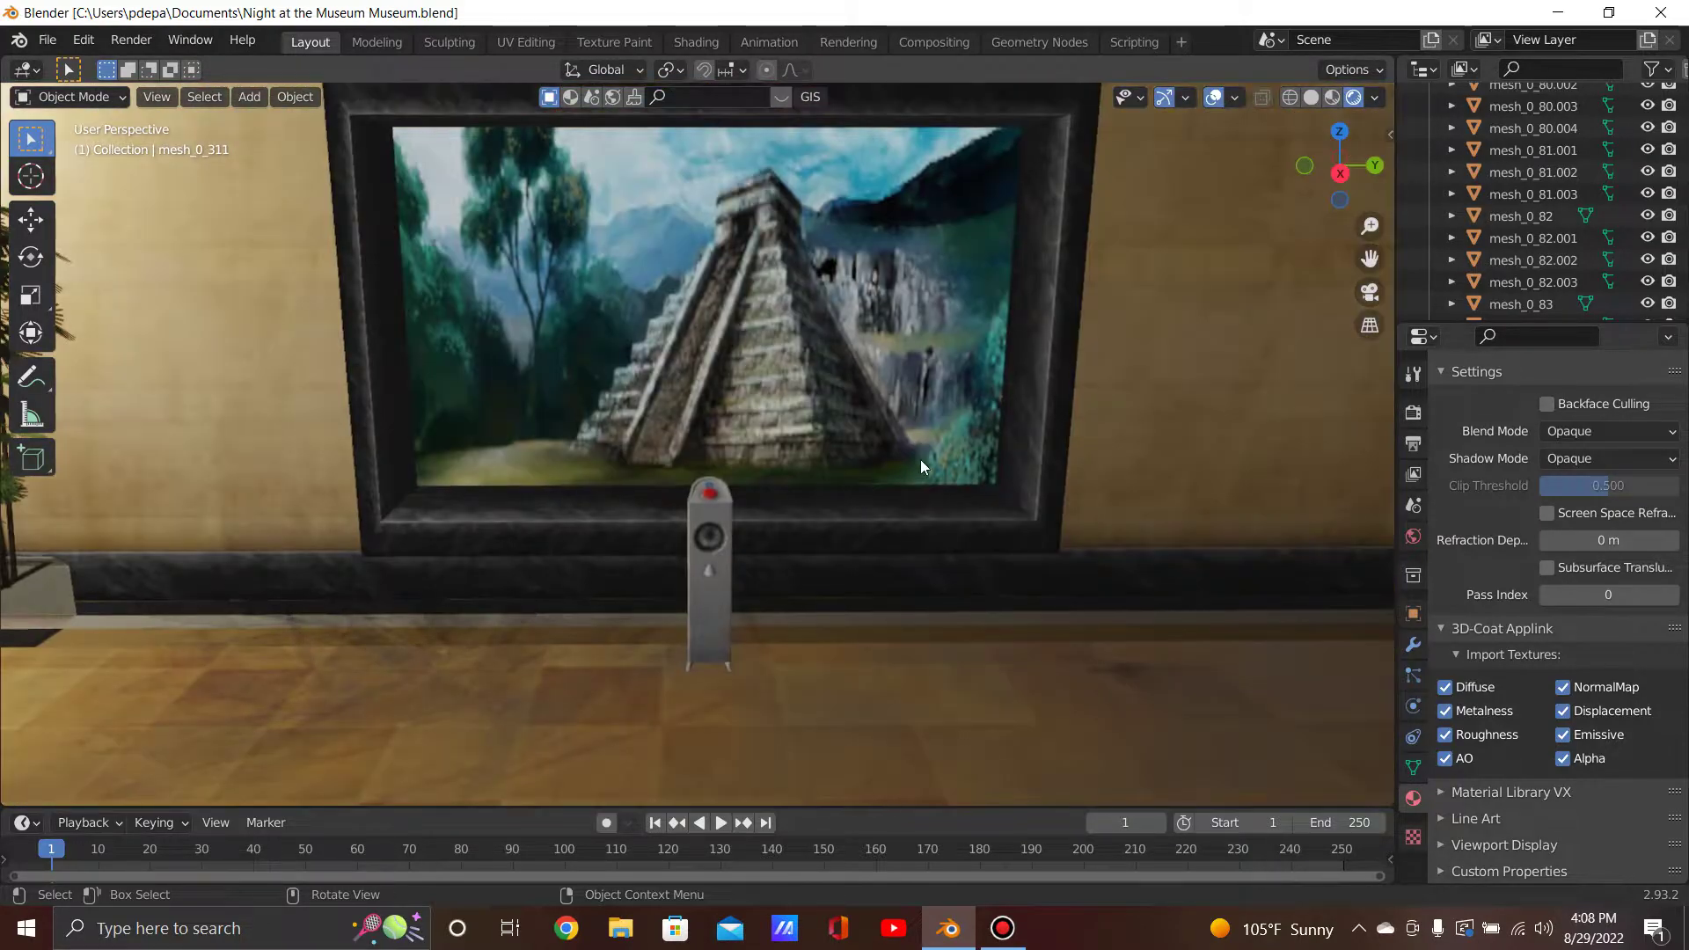
pyautogui.scroll(3, 524, 526)
pyautogui.keyDown('ctrl'); pyautogui.scroll(-10, 525, 526); pyautogui.keyUp('ctrl')
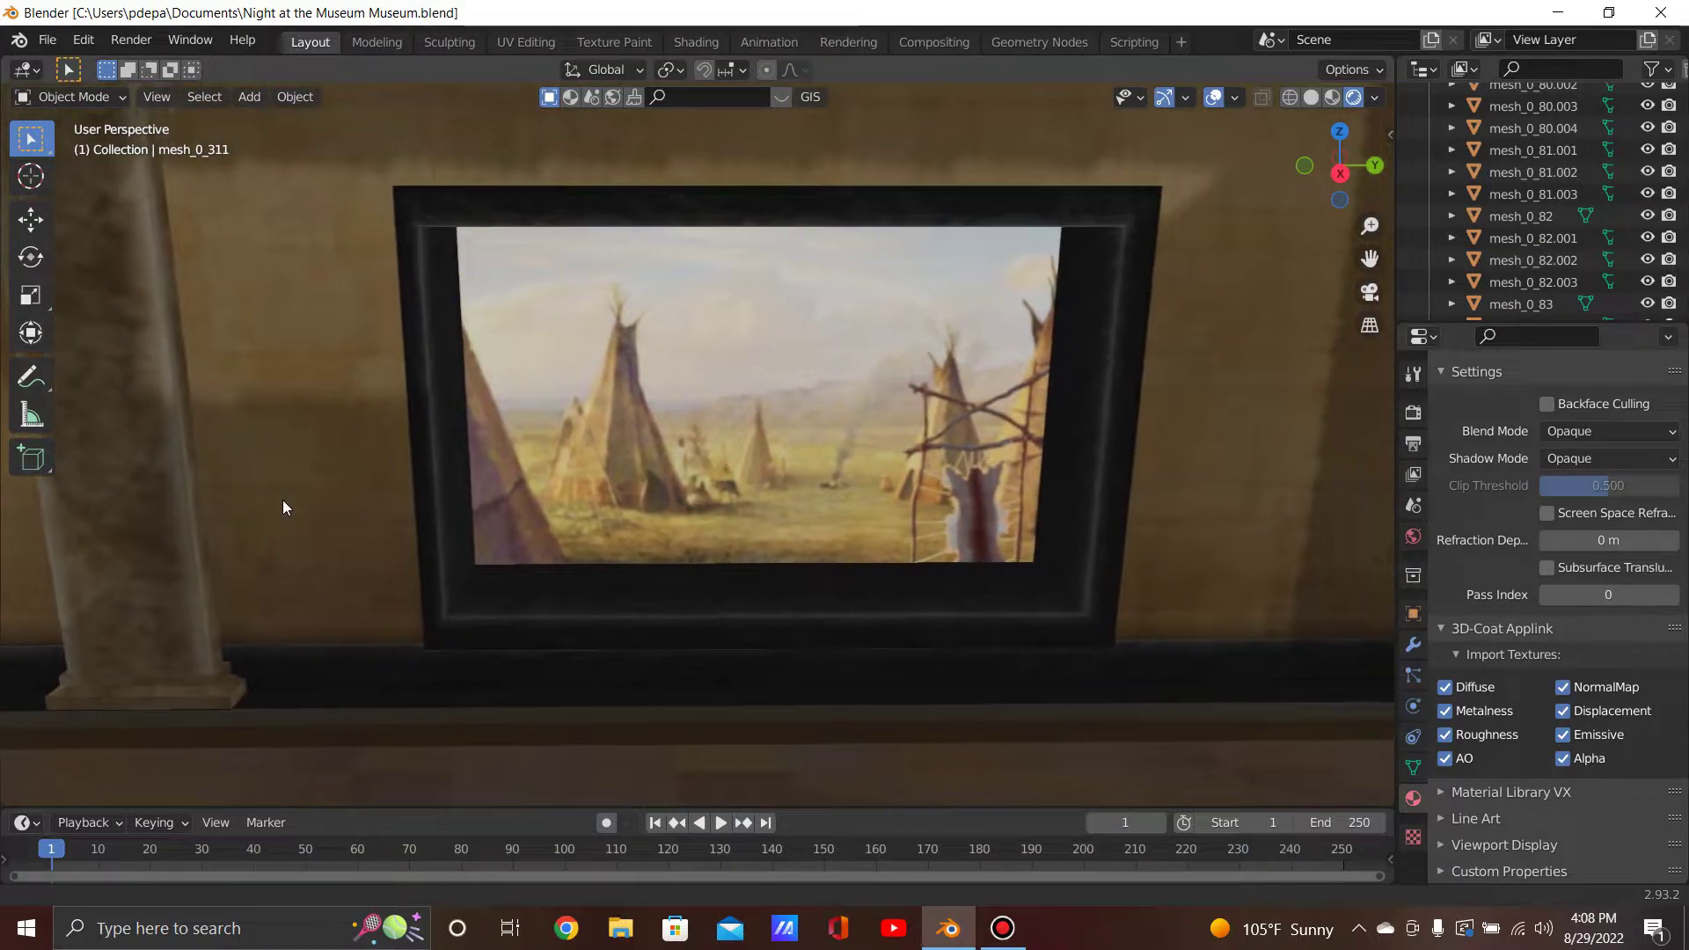
# Examine the teepee painting display and the adjoining hallway with its double doors.
pyautogui.moveTo(282, 508); pyautogui.dragTo(271, 472, button='middle')
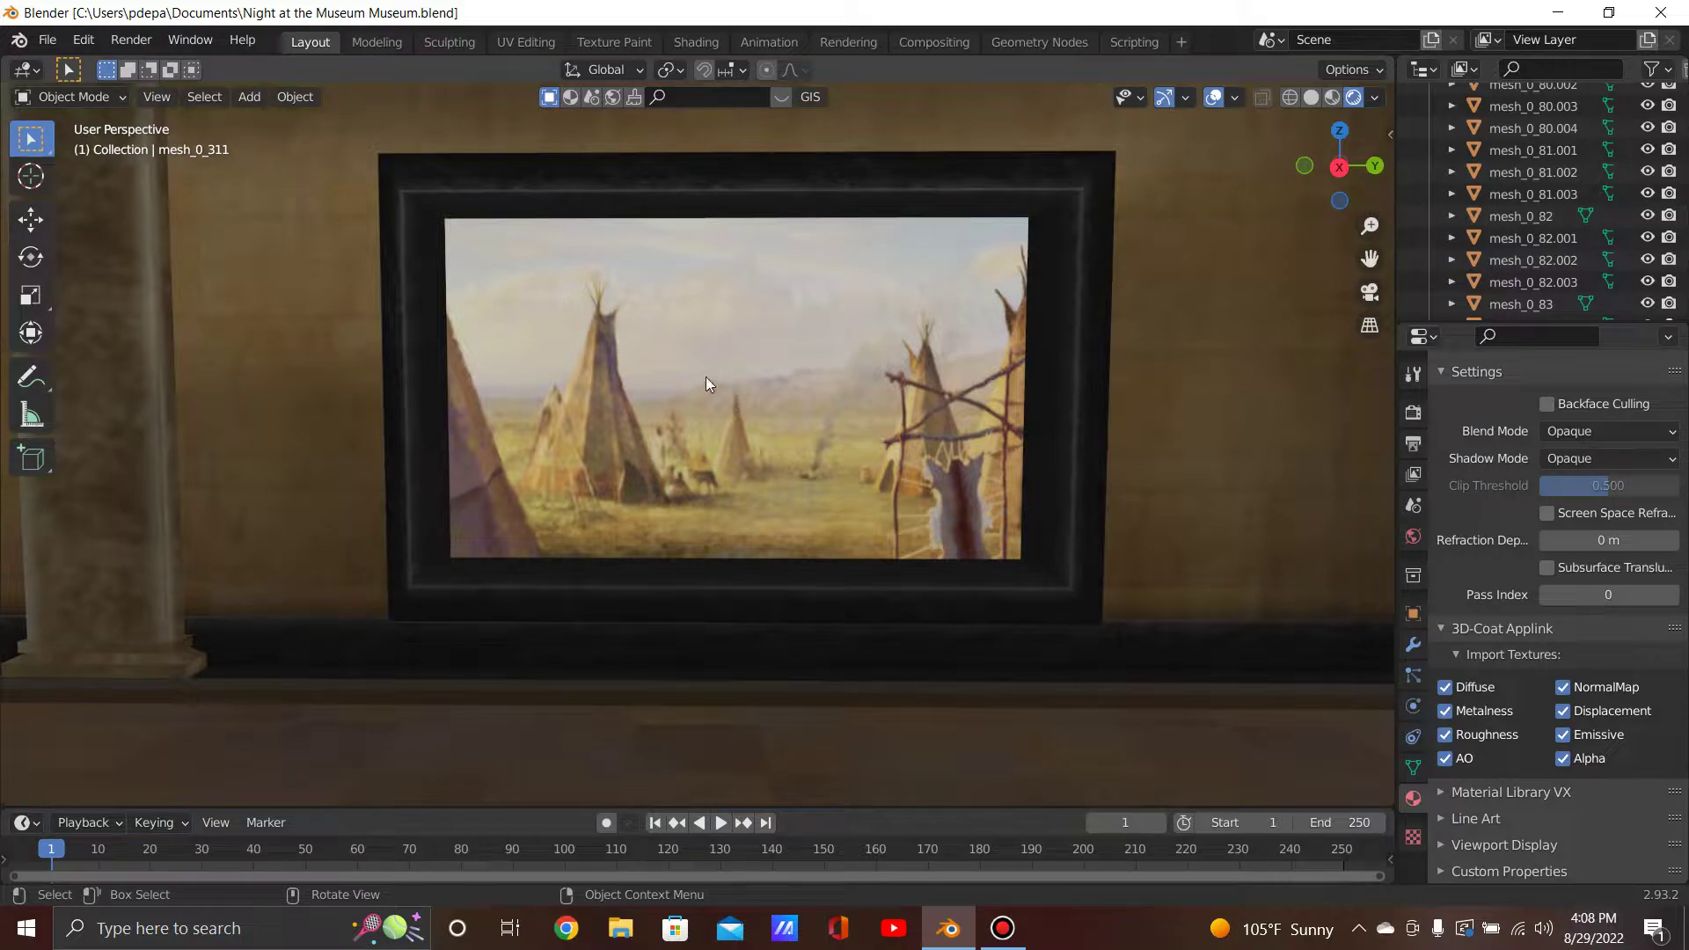
pyautogui.moveTo(767, 512)
pyautogui.mouseDown(button='middle')
pyautogui.moveTo(950, 510)
pyautogui.moveTo(586, 559)
pyautogui.mouseUp(button='middle')
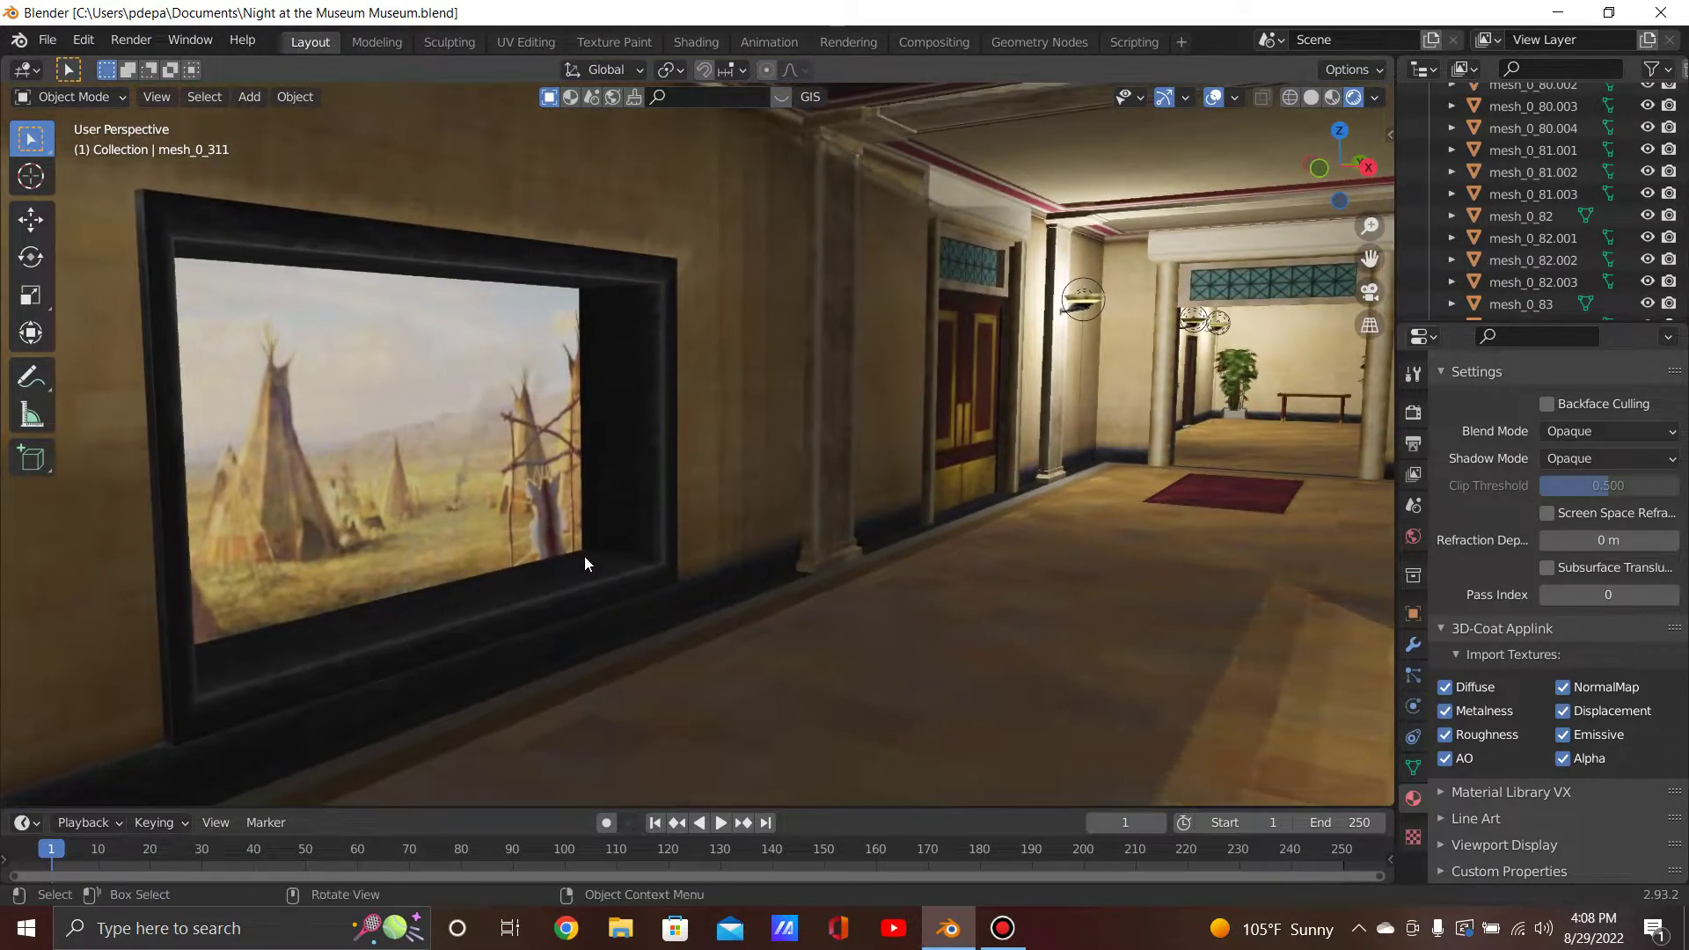
# Find the green-brick storage room beside the hall and examine its doors, lockers, shelving, workbenches and hanging picture frames.
pyautogui.press('KP_7')
pyautogui.scroll(-3, 598, 471)
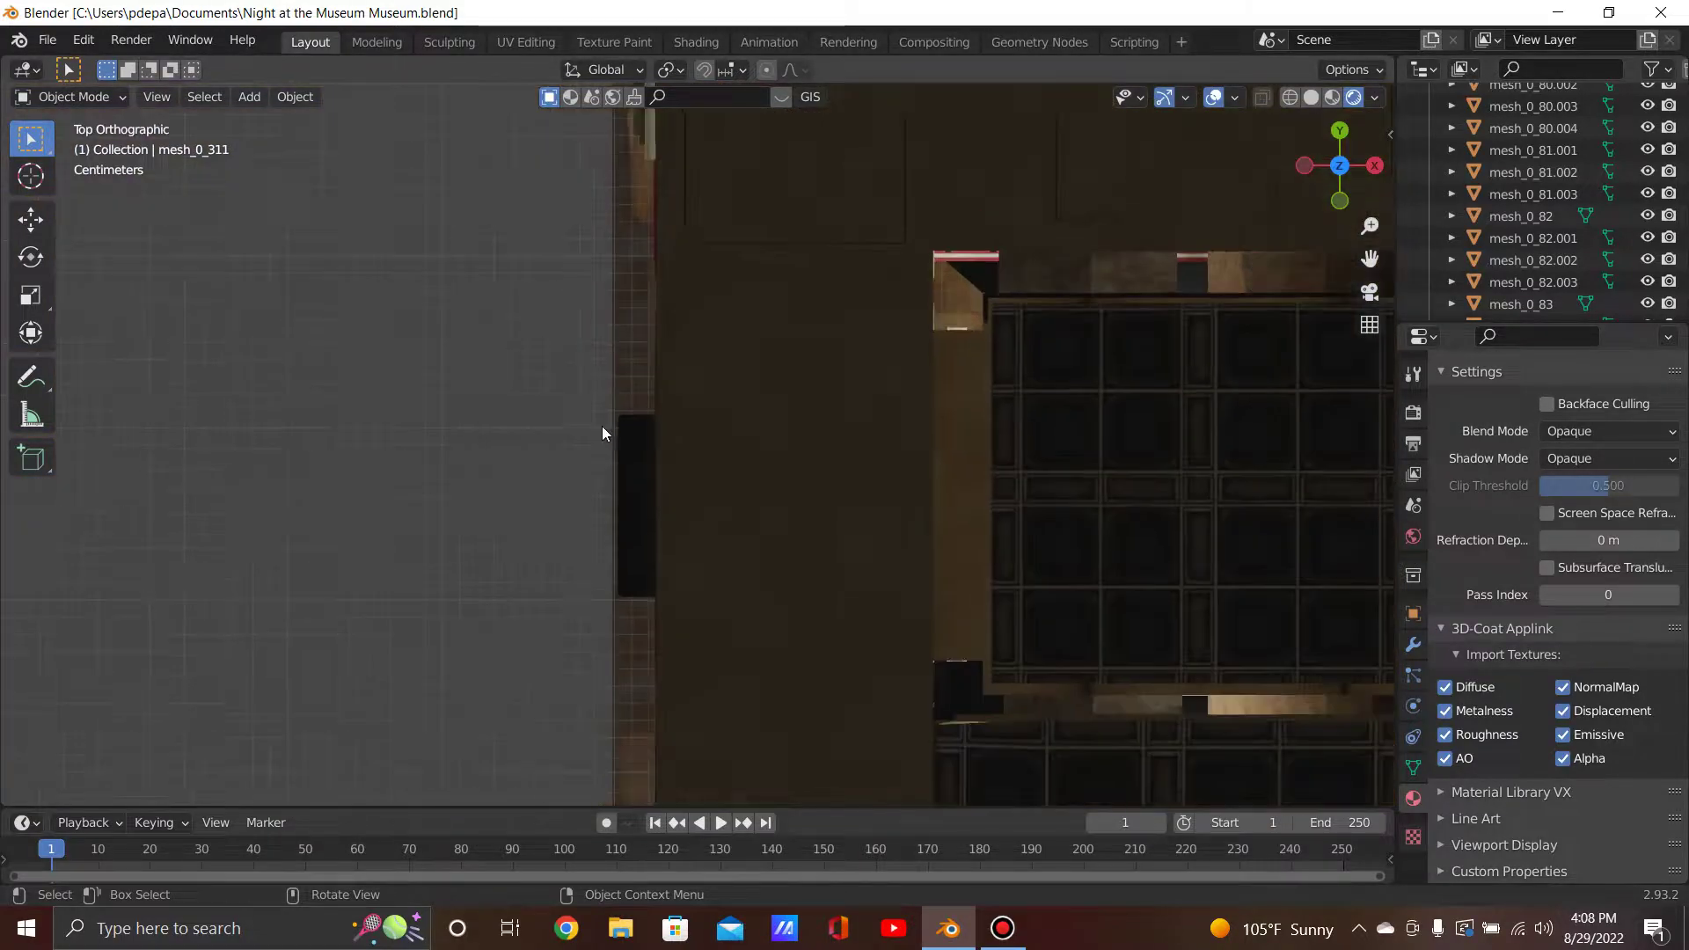
pyautogui.keyDown('shift'); pyautogui.moveTo(656, 387); pyautogui.dragTo(743, 585, button='middle'); pyautogui.keyUp('shift')
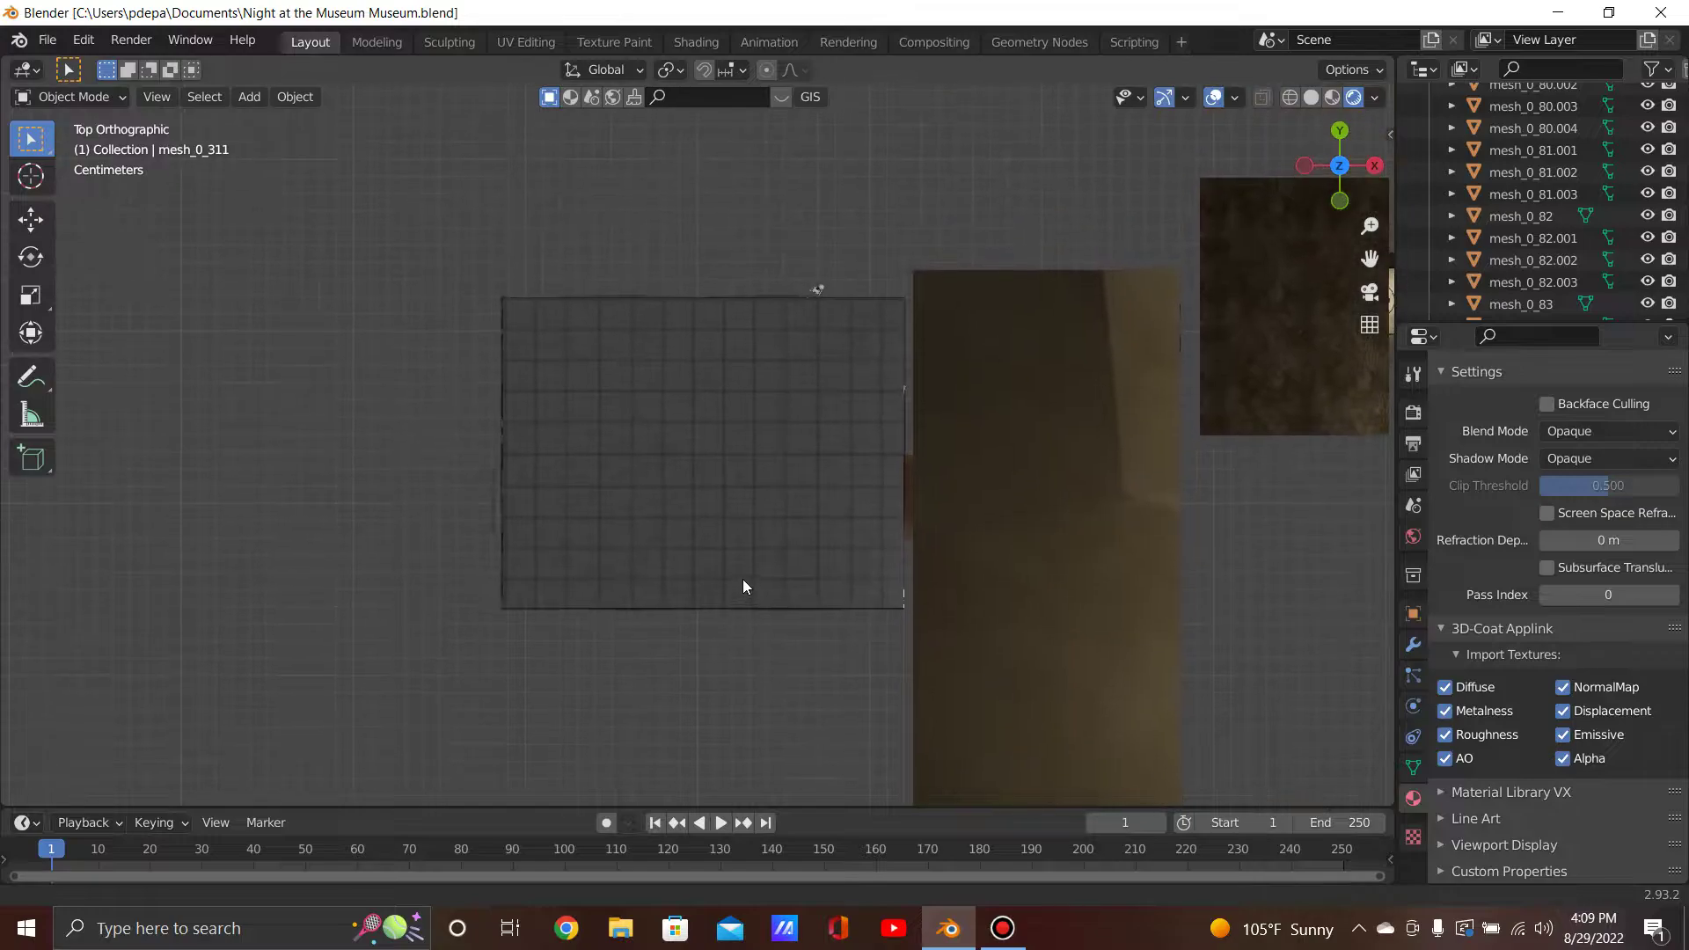
pyautogui.scroll(3, 741, 534)
pyautogui.scroll(3, 741, 534)
pyautogui.moveTo(738, 521); pyautogui.dragTo(530, 511, button='middle')
pyautogui.scroll(-5, 721, 337)
pyautogui.scroll(2, 719, 337)
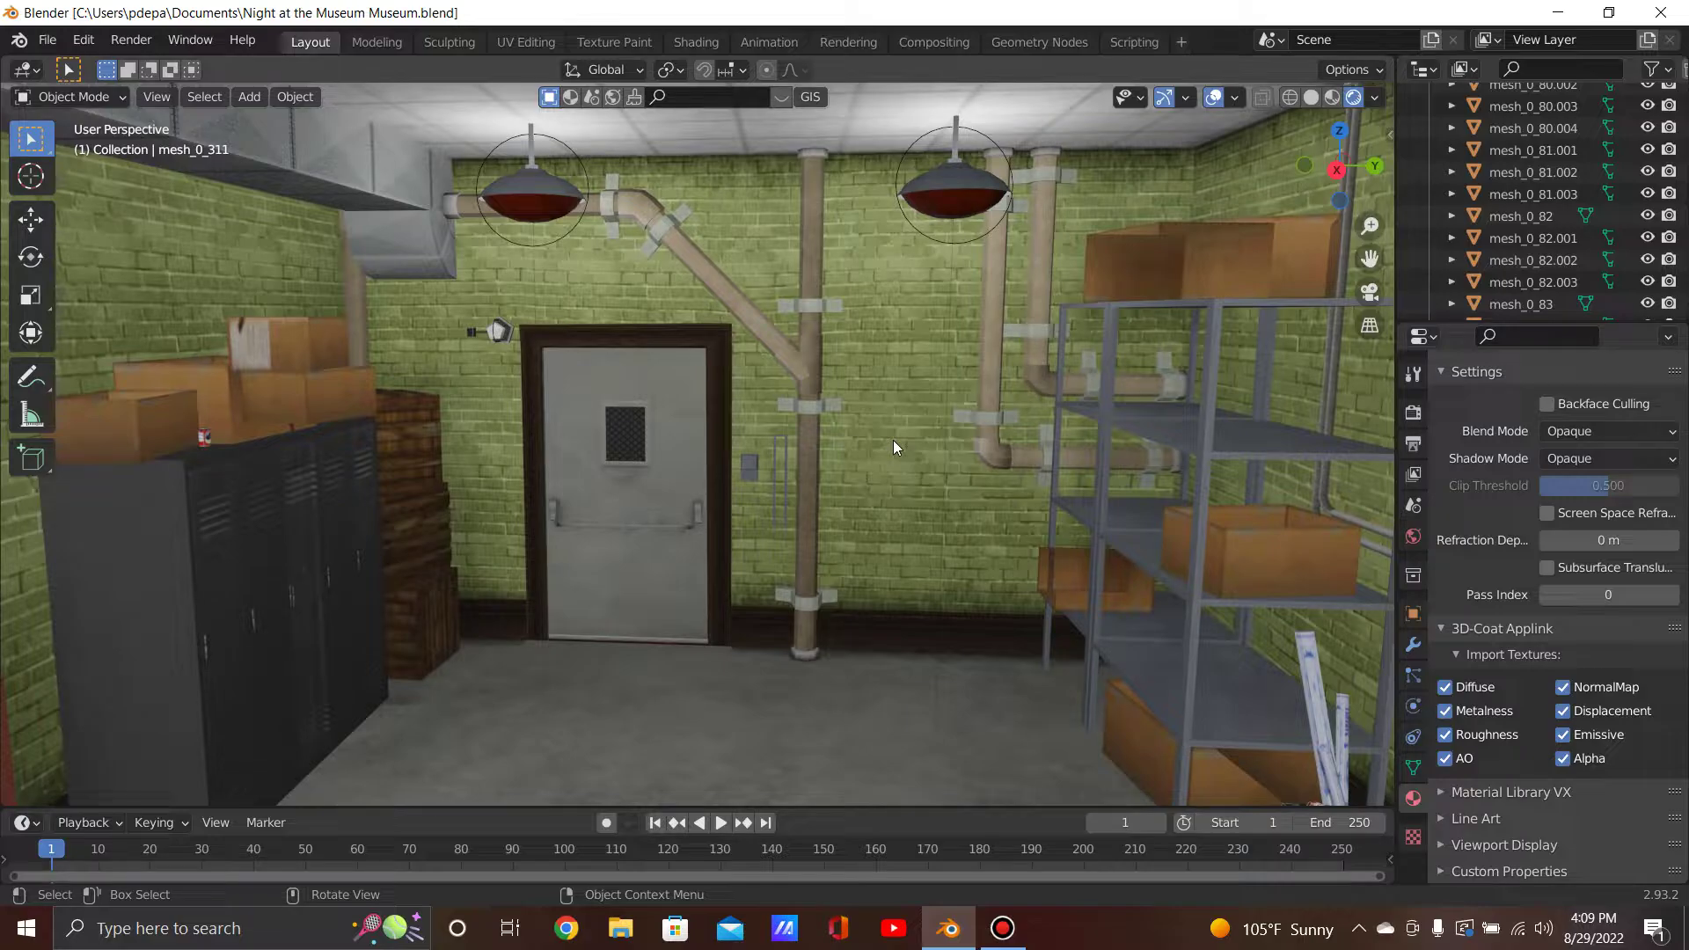
pyautogui.moveTo(894, 440); pyautogui.dragTo(255, 437, button='middle')
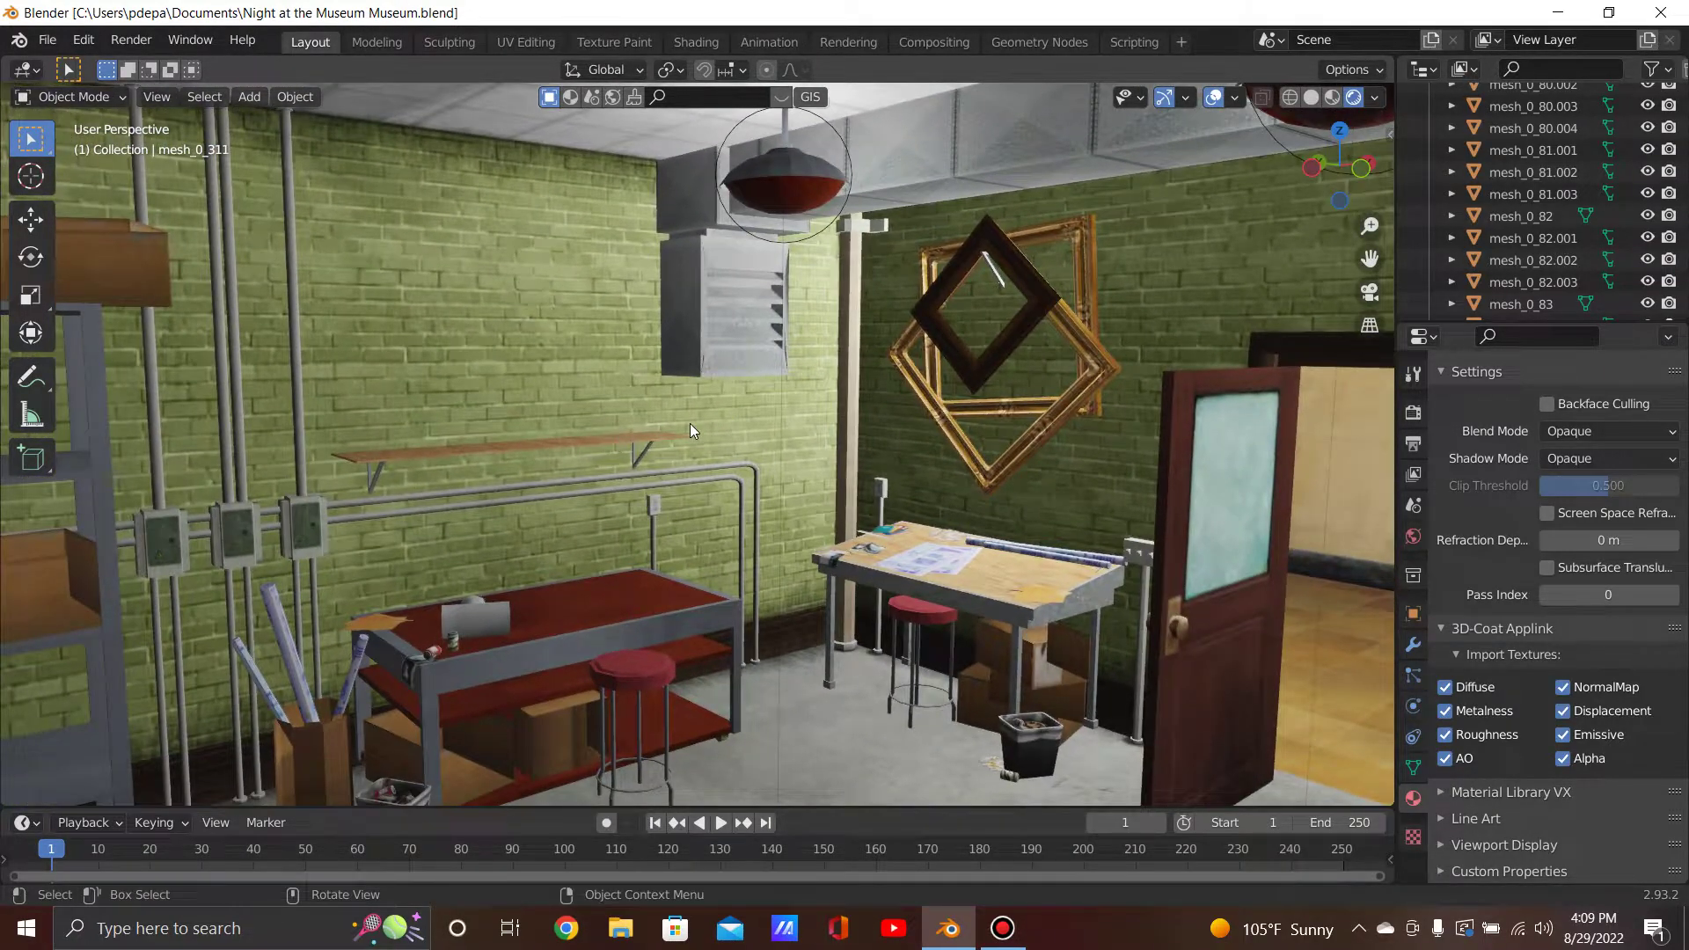
pyautogui.moveTo(689, 427); pyautogui.dragTo(262, 434, button='middle')
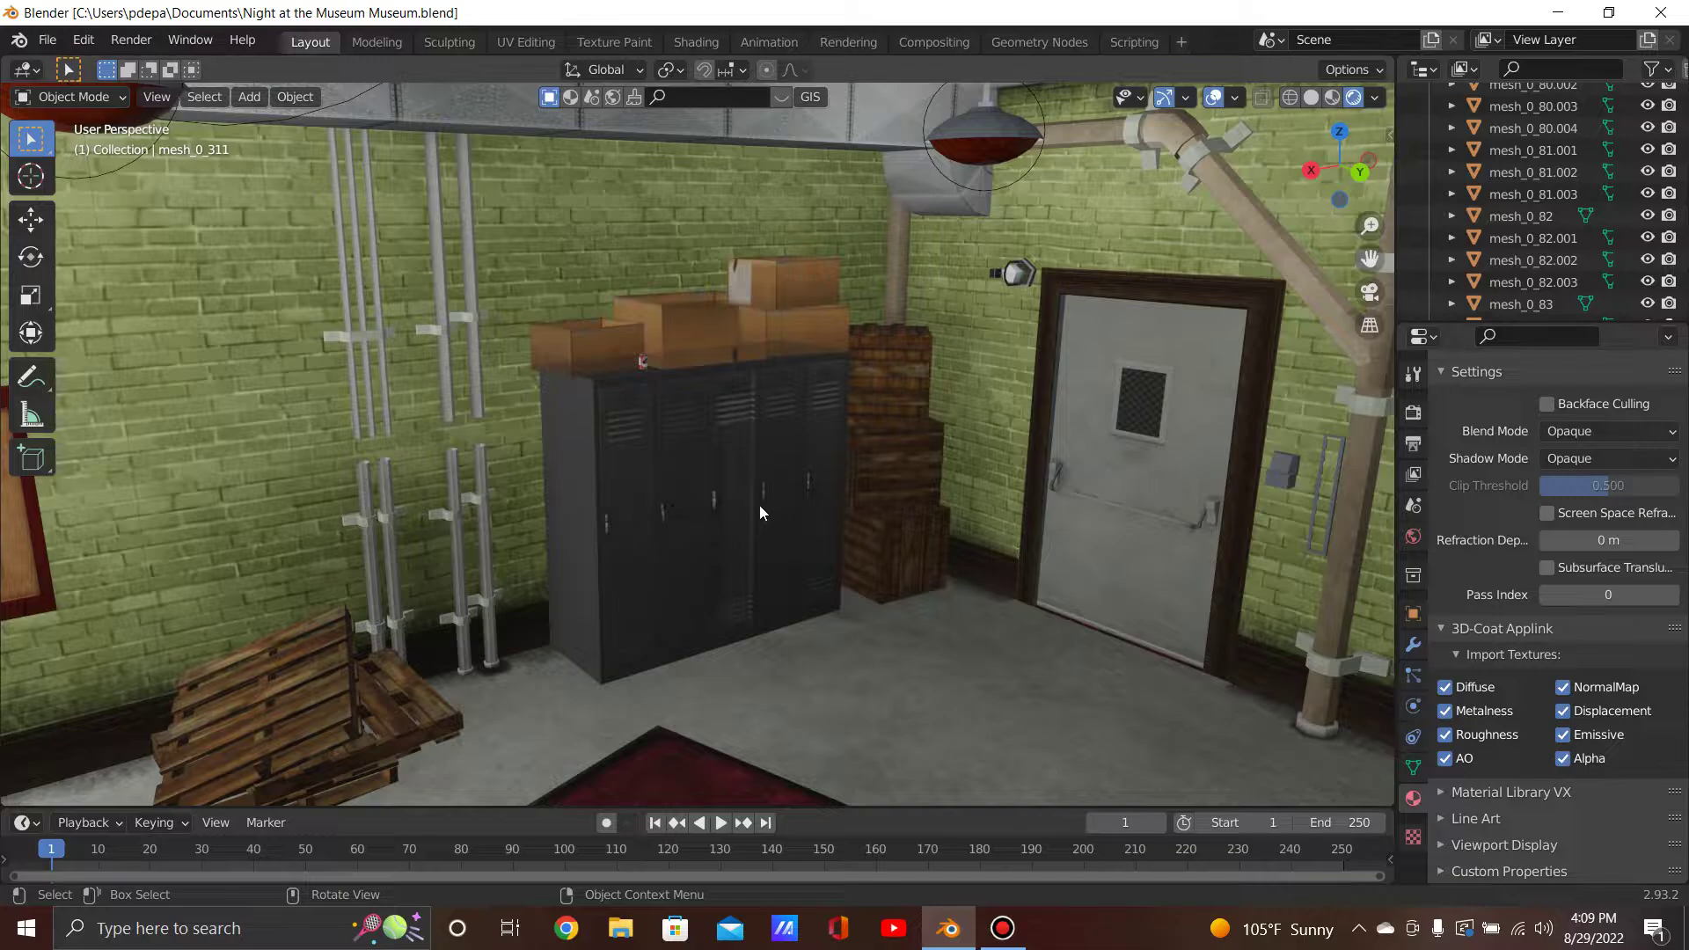
pyautogui.moveTo(725, 476); pyautogui.dragTo(910, 477, button='middle')
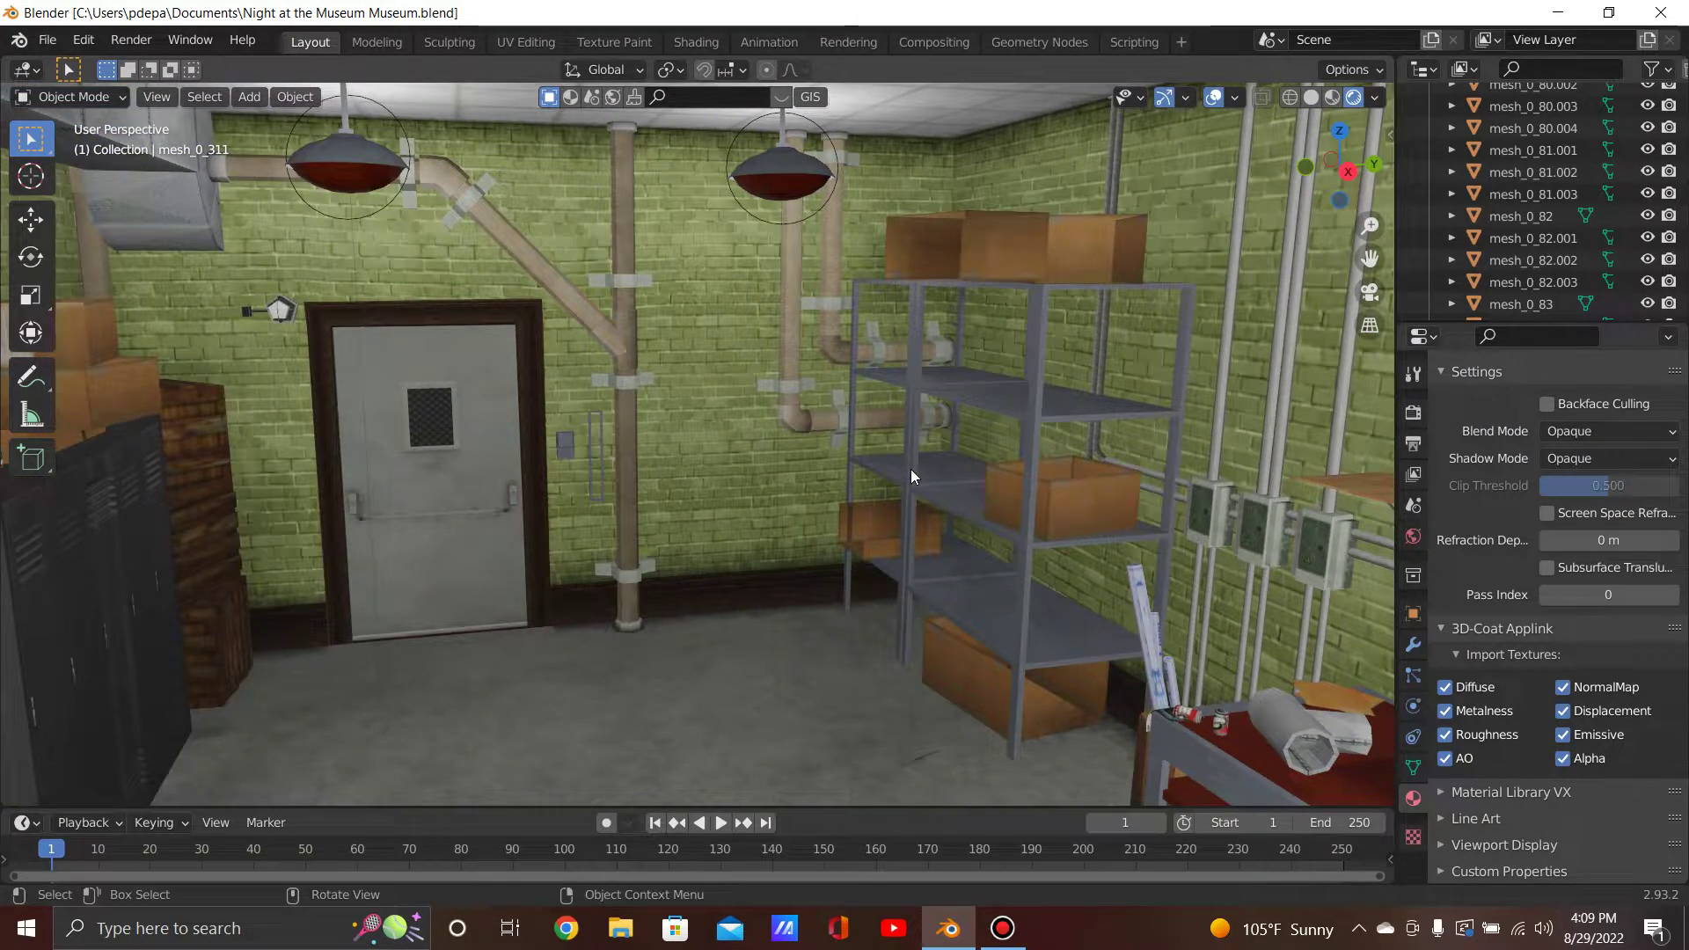
# Find the canyon painting display on the opposite side of the museum and examine it with its speaker post.
pyautogui.press('KP_7')
pyautogui.scroll(-5, 903, 454)
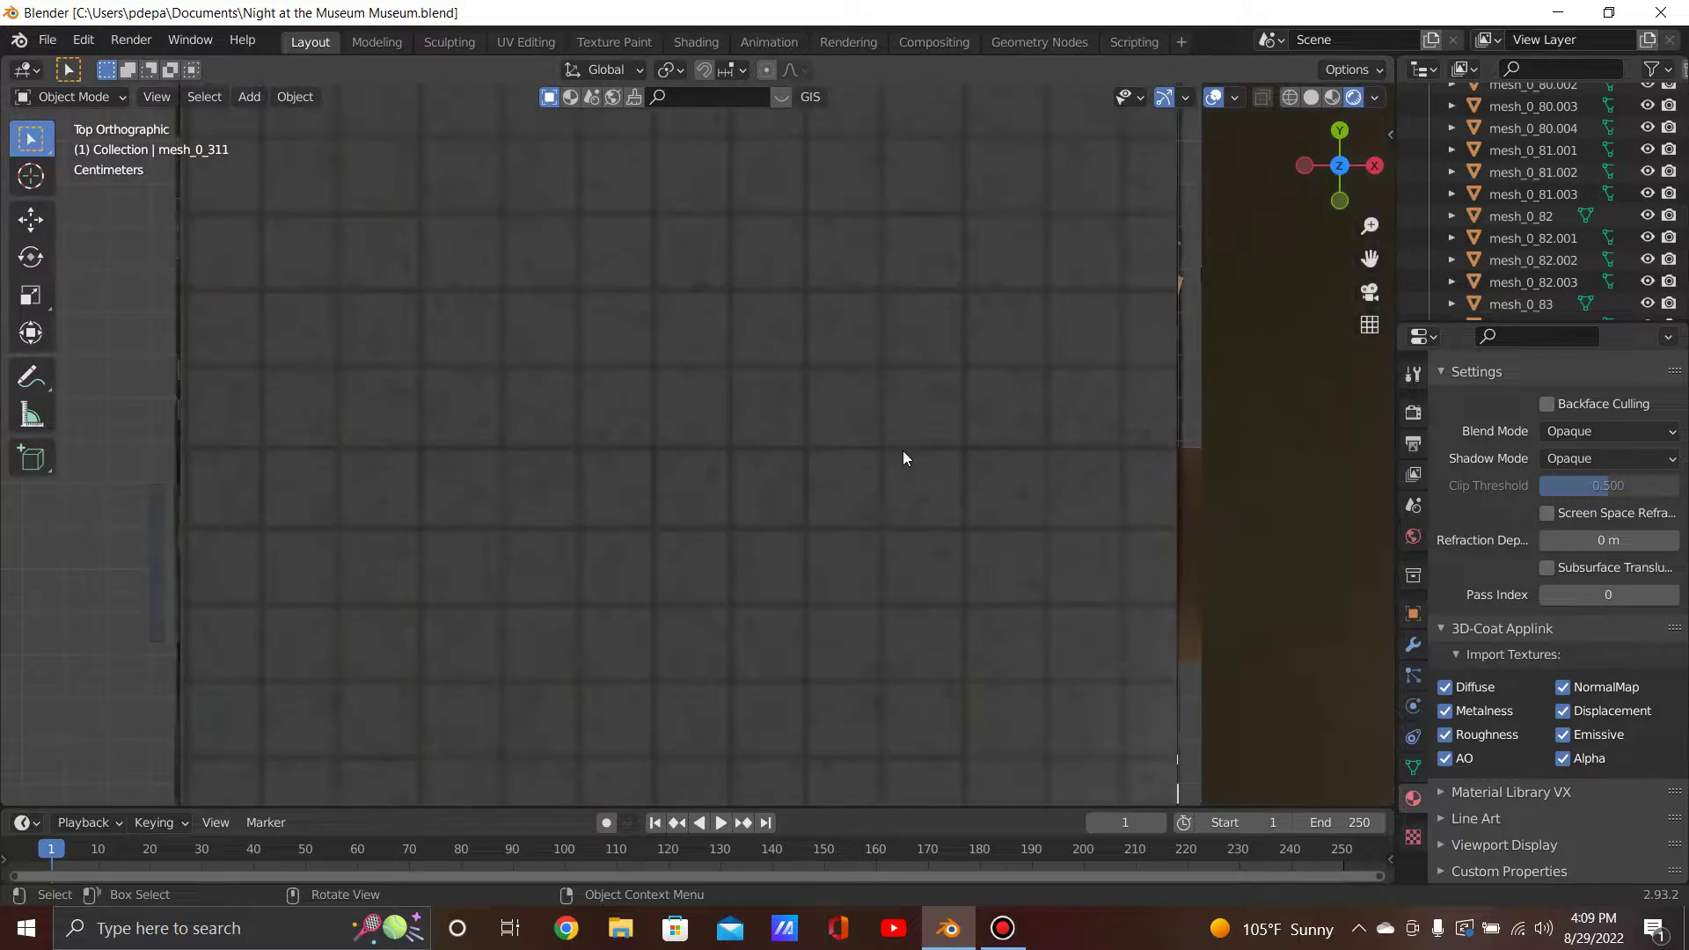
pyautogui.scroll(-5, 960, 442)
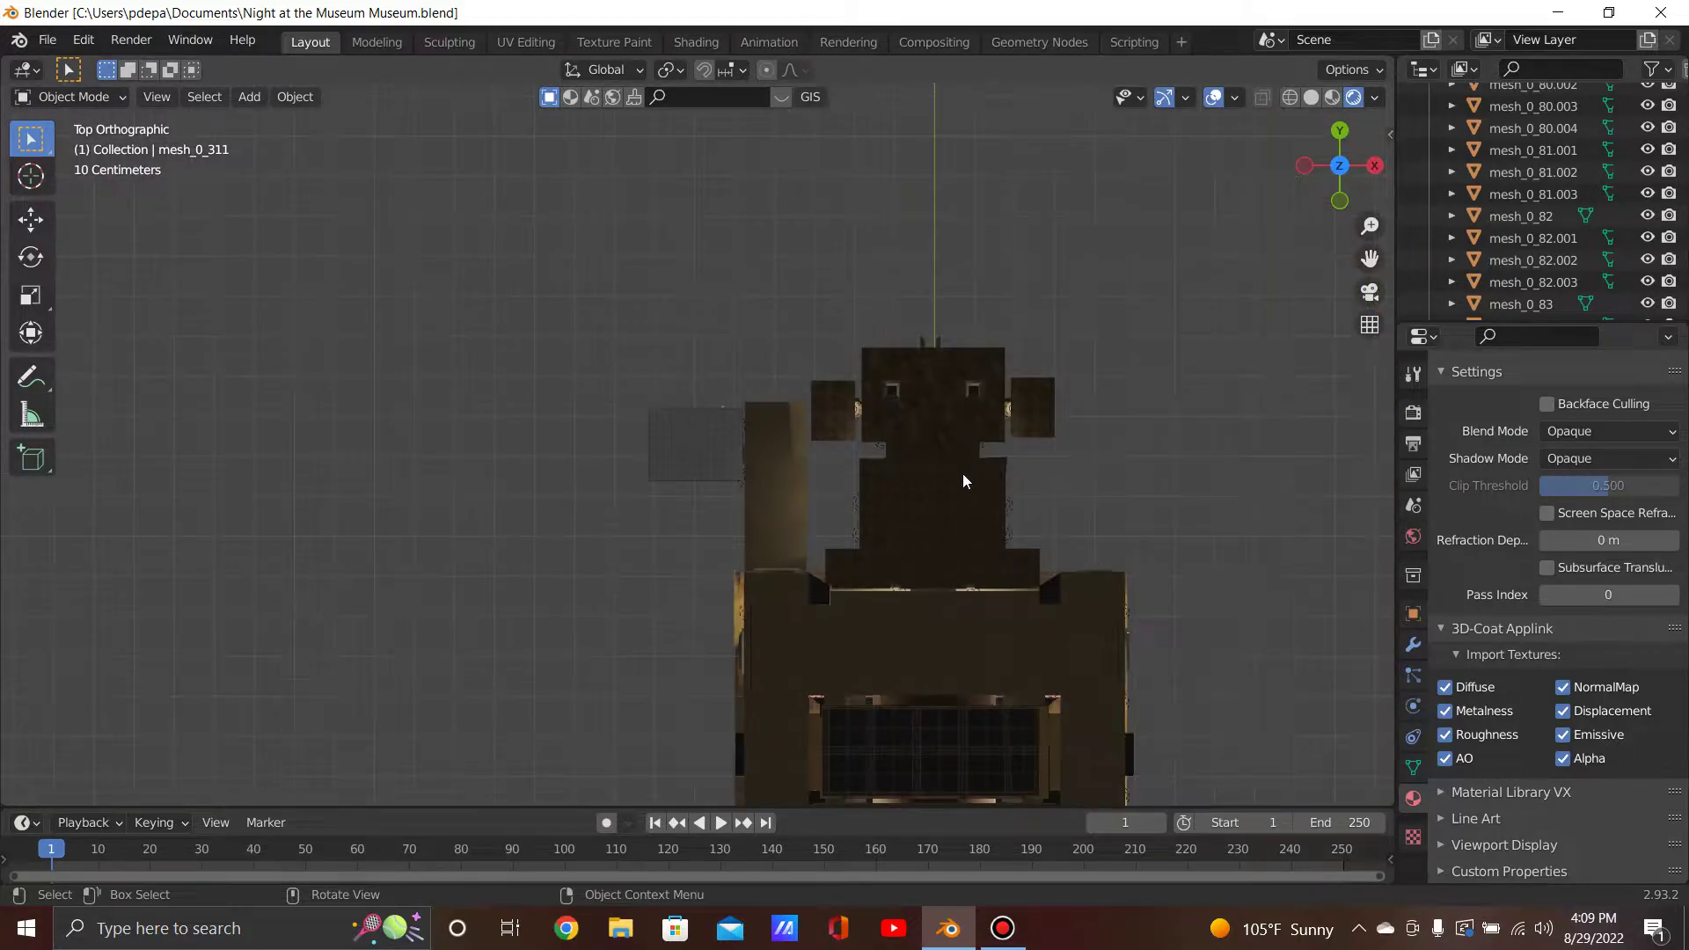
pyautogui.keyDown('shift'); pyautogui.moveTo(838, 404); pyautogui.dragTo(603, 308, button='middle'); pyautogui.keyUp('shift')
pyautogui.scroll(4, 745, 504)
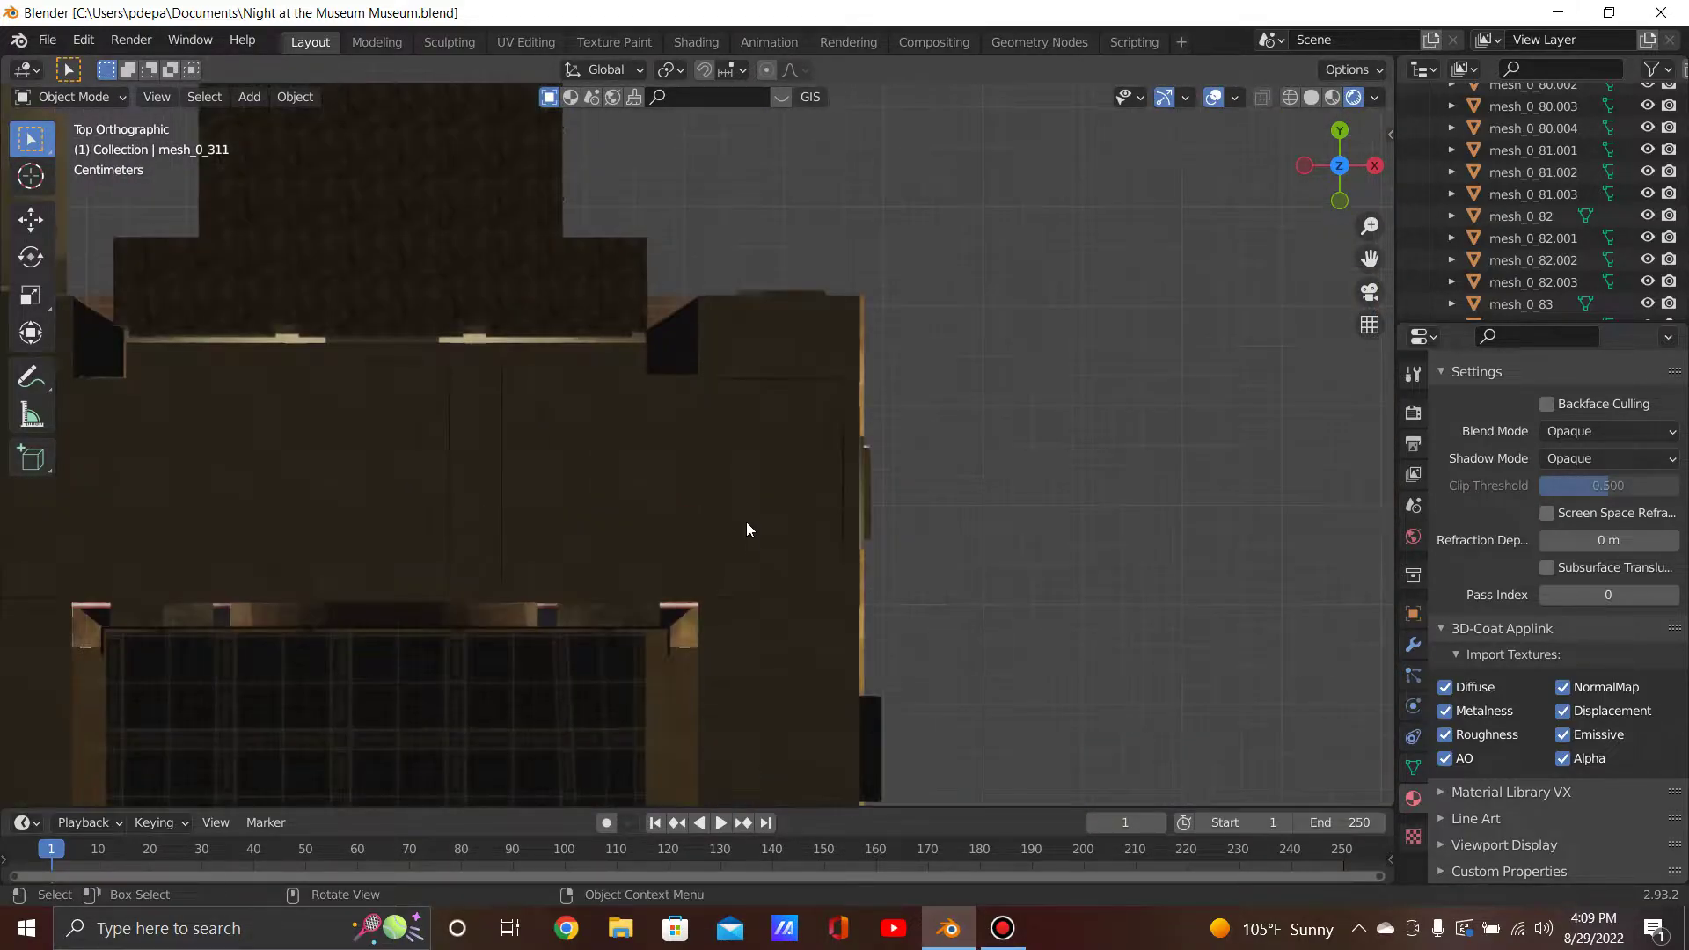
pyautogui.keyDown('shift'); pyautogui.moveTo(714, 406); pyautogui.dragTo(637, 226, button='middle'); pyautogui.keyUp('shift')
pyautogui.scroll(4, 768, 426)
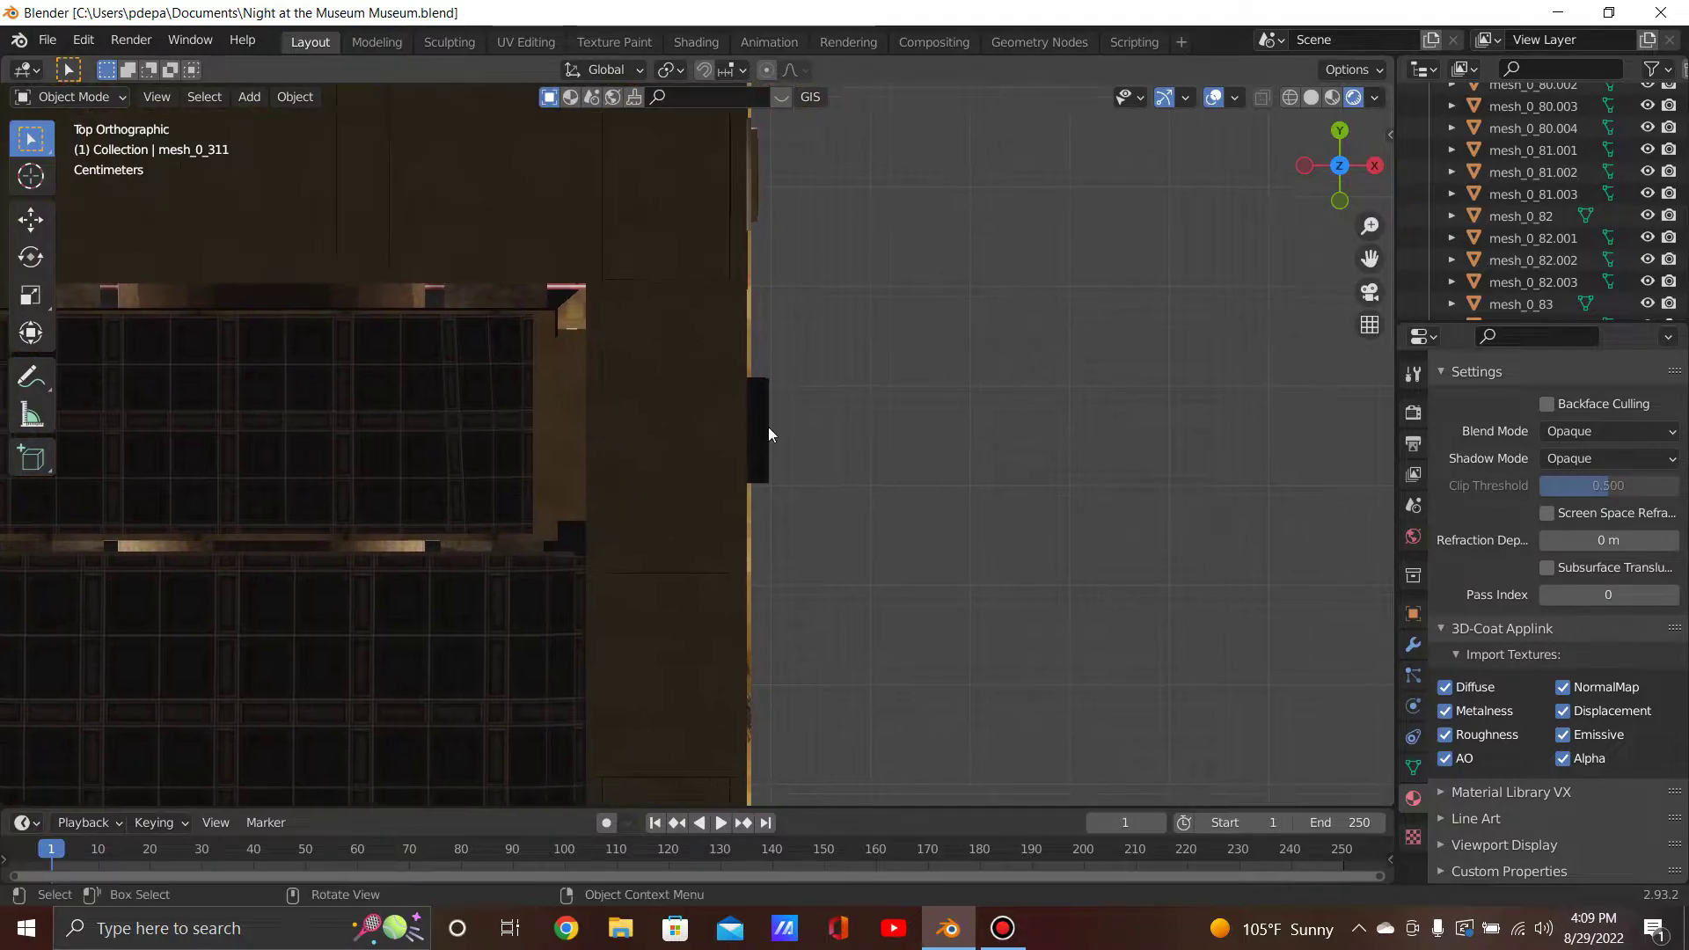
pyautogui.scroll(5, 768, 427)
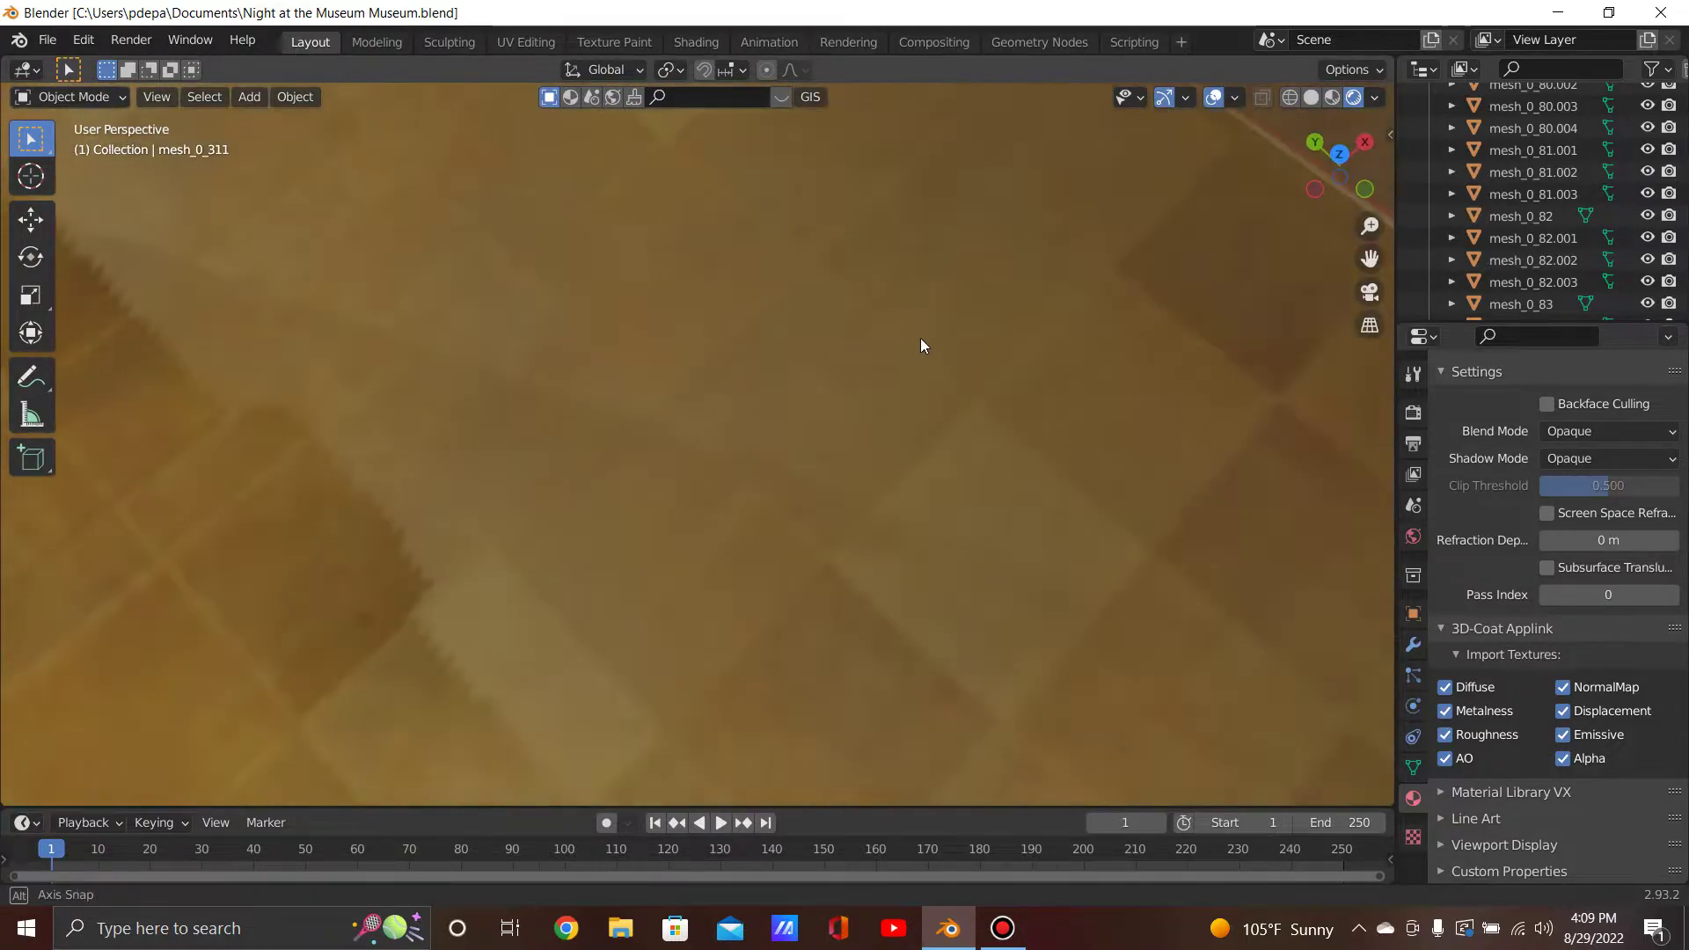
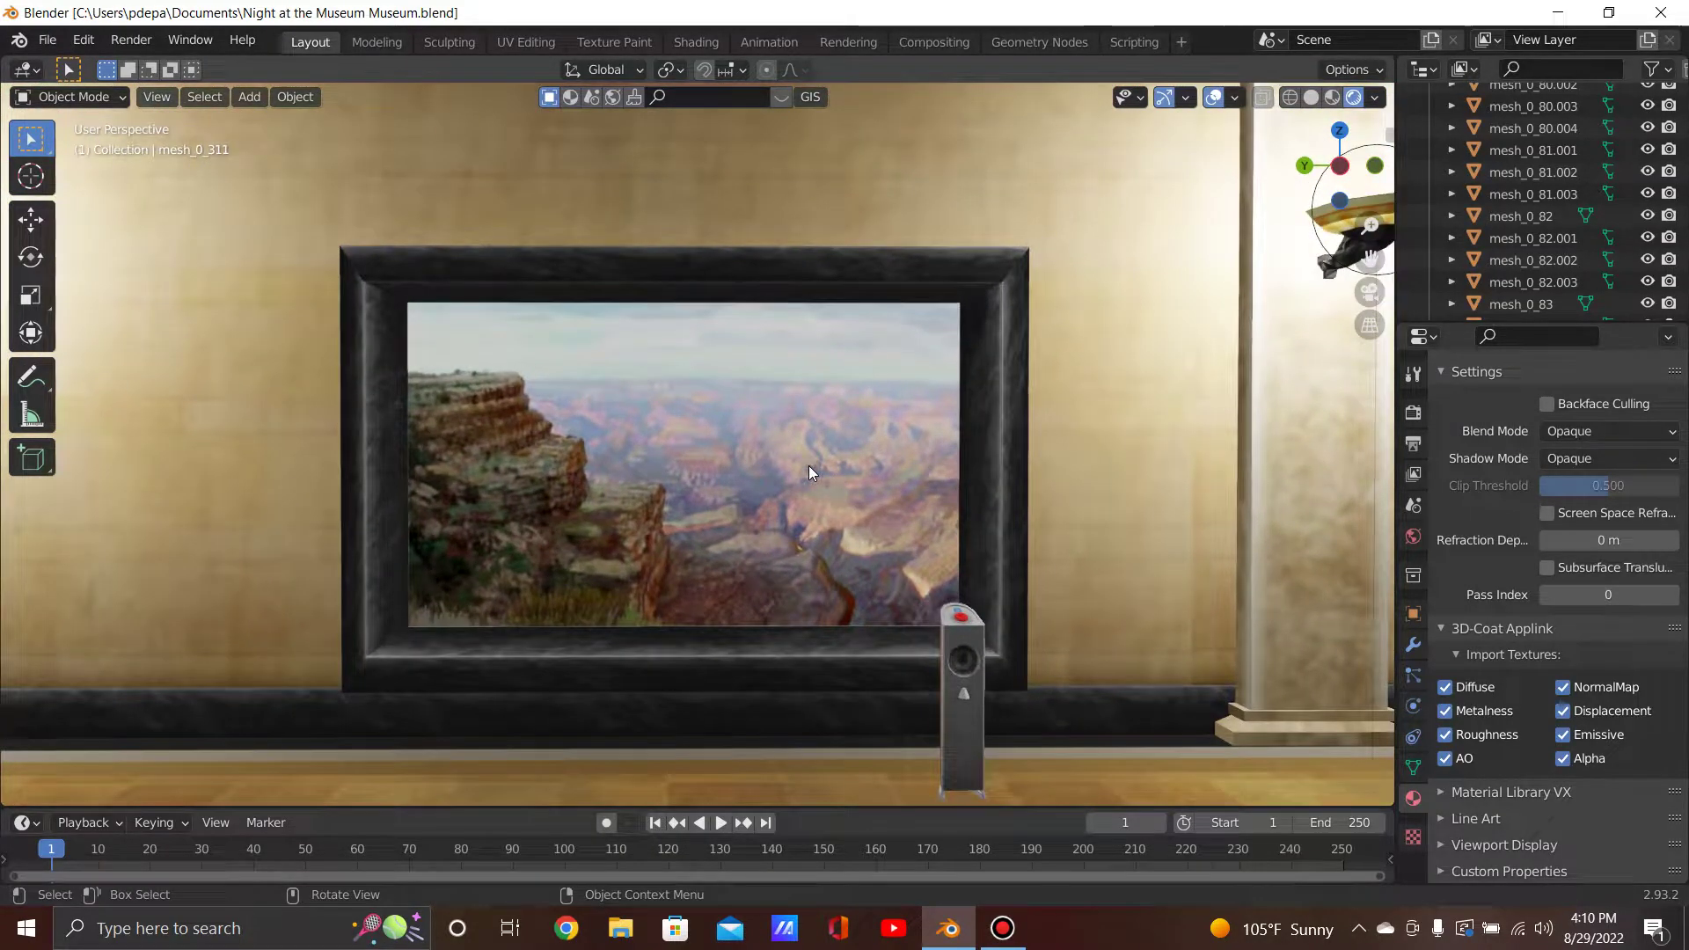
pyautogui.moveTo(809, 466); pyautogui.dragTo(800, 470, button='middle')
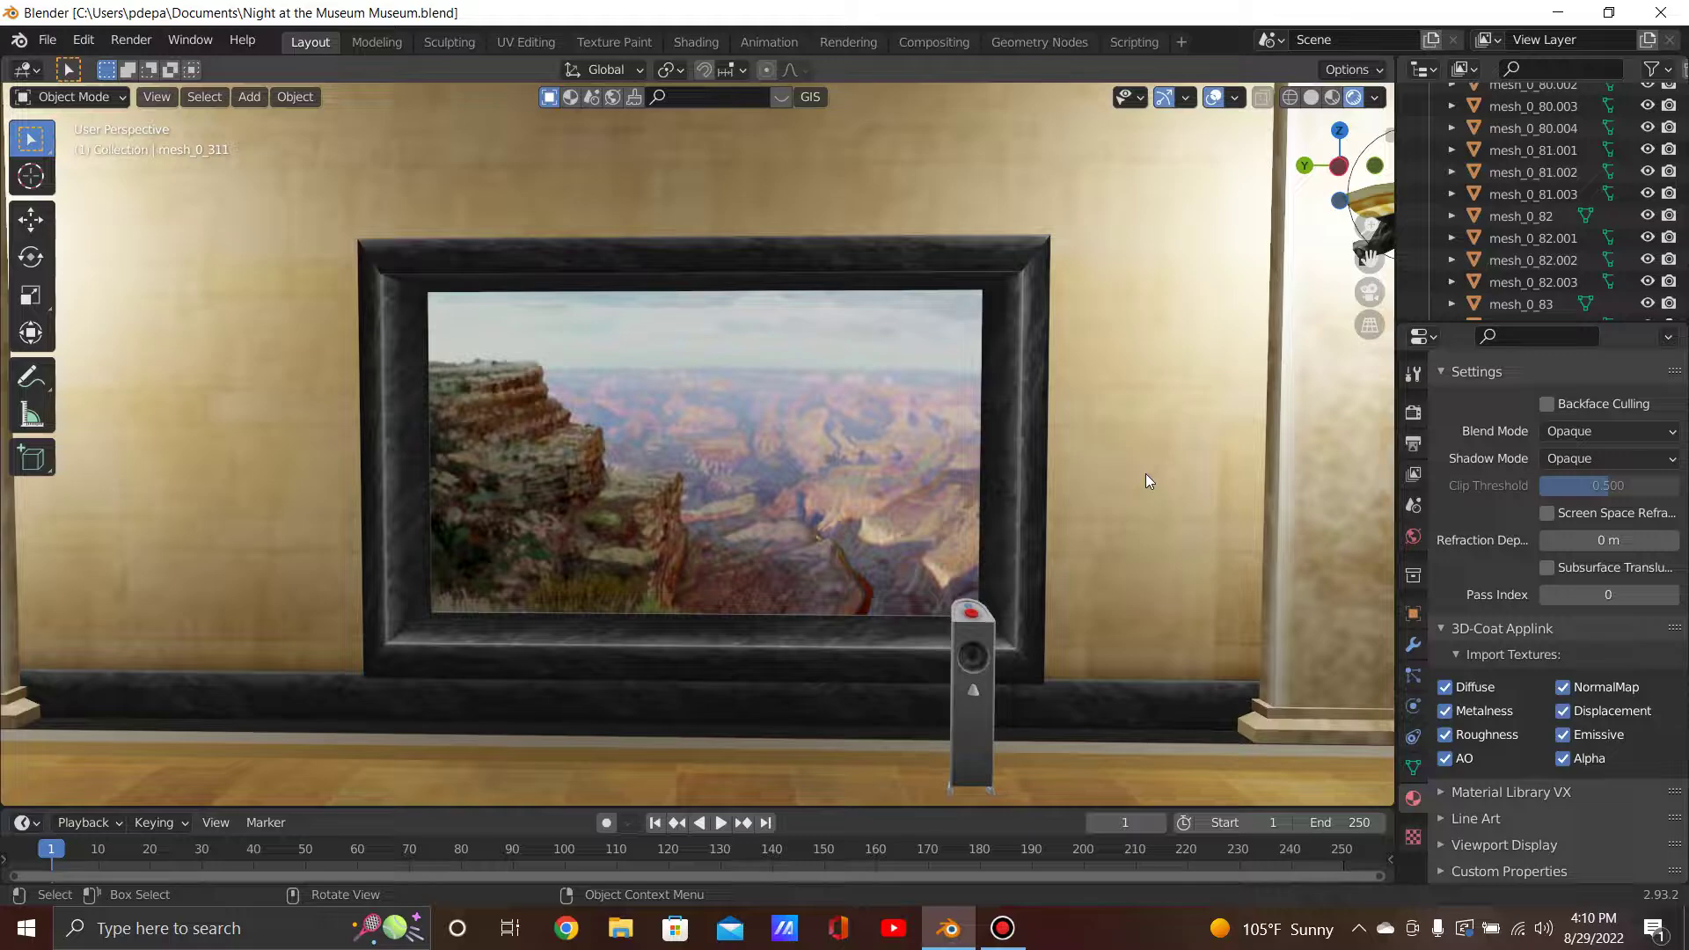
# Follow the side wall from the canyon painting to the tree trunk slice and examine its rings and labels.
pyautogui.keyDown('shift'); pyautogui.moveTo(1092, 481); pyautogui.dragTo(573, 485, button='middle'); pyautogui.keyUp('shift')
pyautogui.keyDown('shift'); pyautogui.moveTo(1075, 465); pyautogui.dragTo(574, 473, button='middle'); pyautogui.keyUp('shift')
pyautogui.keyDown('shift'); pyautogui.moveTo(901, 453); pyautogui.dragTo(268, 348, button='middle'); pyautogui.keyUp('shift')
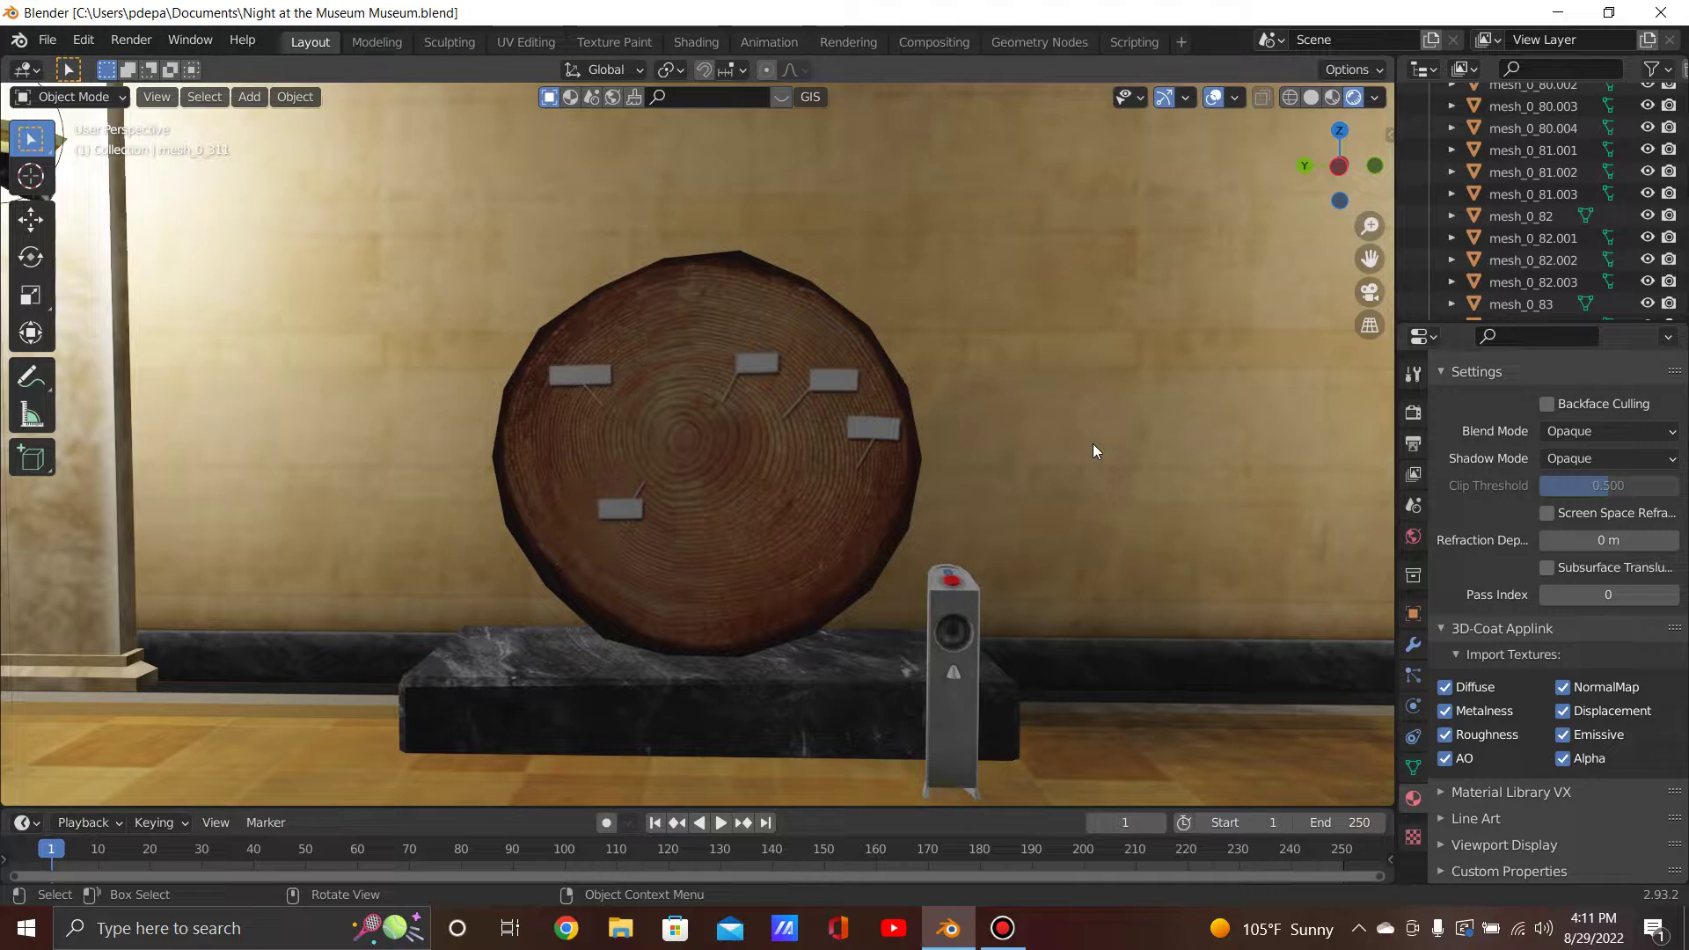
# Continue along the side wall past the potted palm and examine the spiral ammonite fossil on its black base.
pyautogui.keyDown('shift'); pyautogui.moveTo(1207, 435); pyautogui.dragTo(527, 429, button='middle'); pyautogui.keyUp('shift')
pyautogui.keyDown('shift'); pyautogui.moveTo(1048, 443); pyautogui.dragTo(569, 409, button='middle'); pyautogui.keyUp('shift')
pyautogui.keyDown('shift'); pyautogui.moveTo(798, 426); pyautogui.dragTo(431, 424, button='middle'); pyautogui.keyUp('shift')
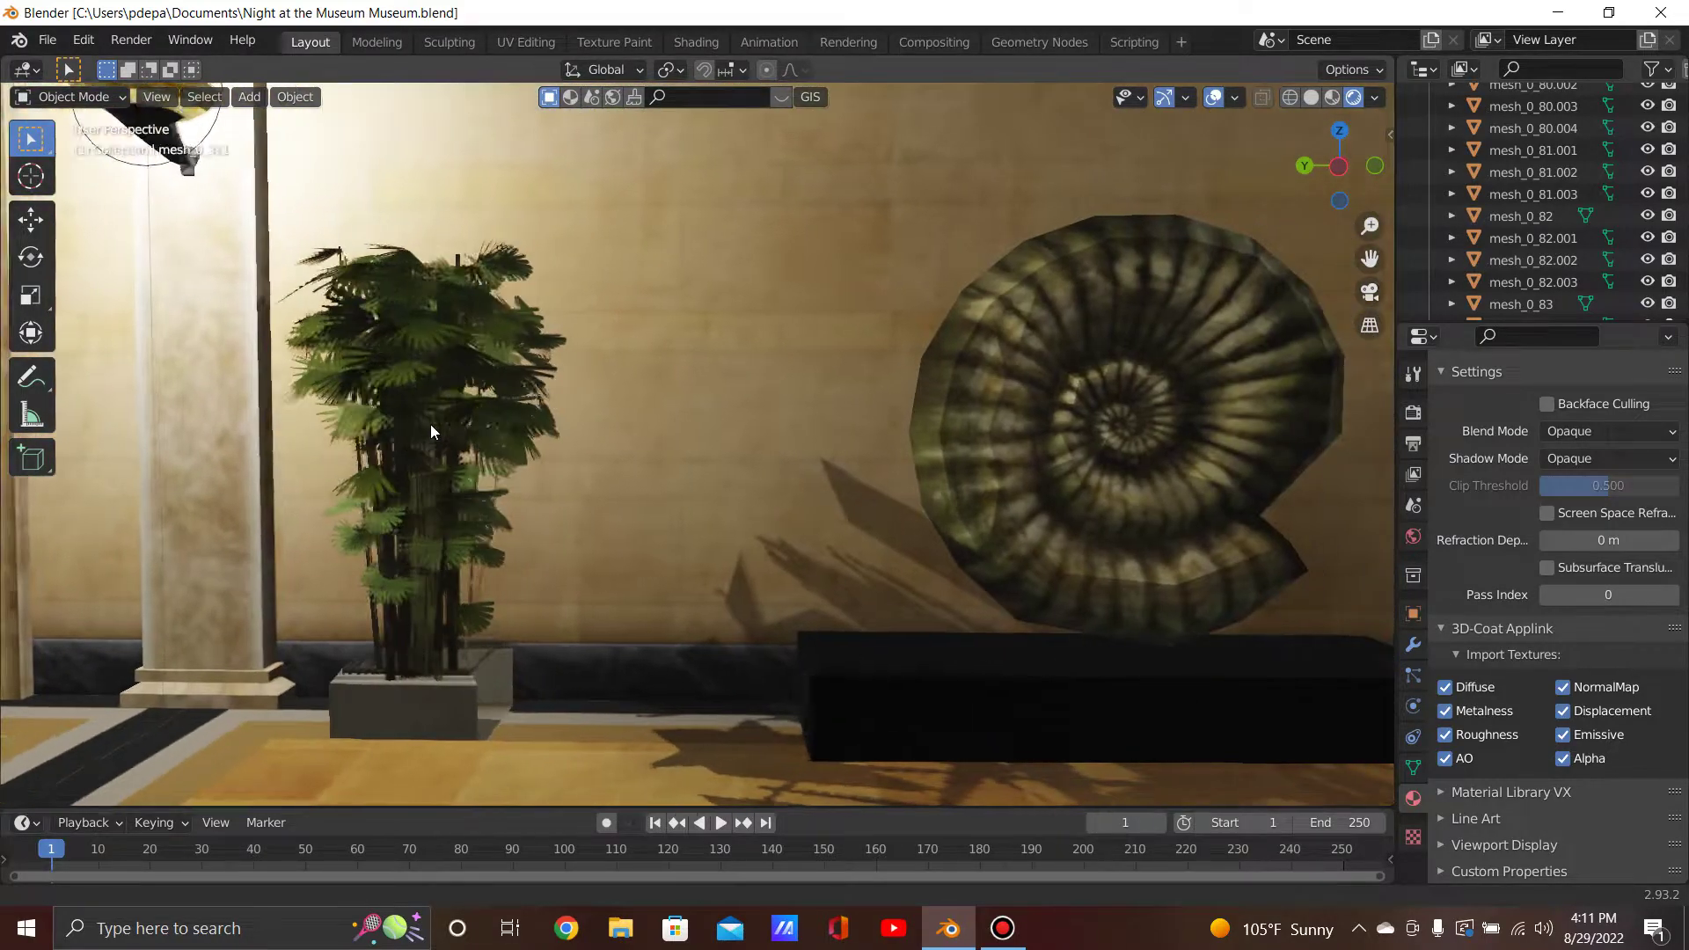
pyautogui.keyDown('shift'); pyautogui.moveTo(1146, 407); pyautogui.dragTo(767, 412, button='middle'); pyautogui.keyUp('shift')
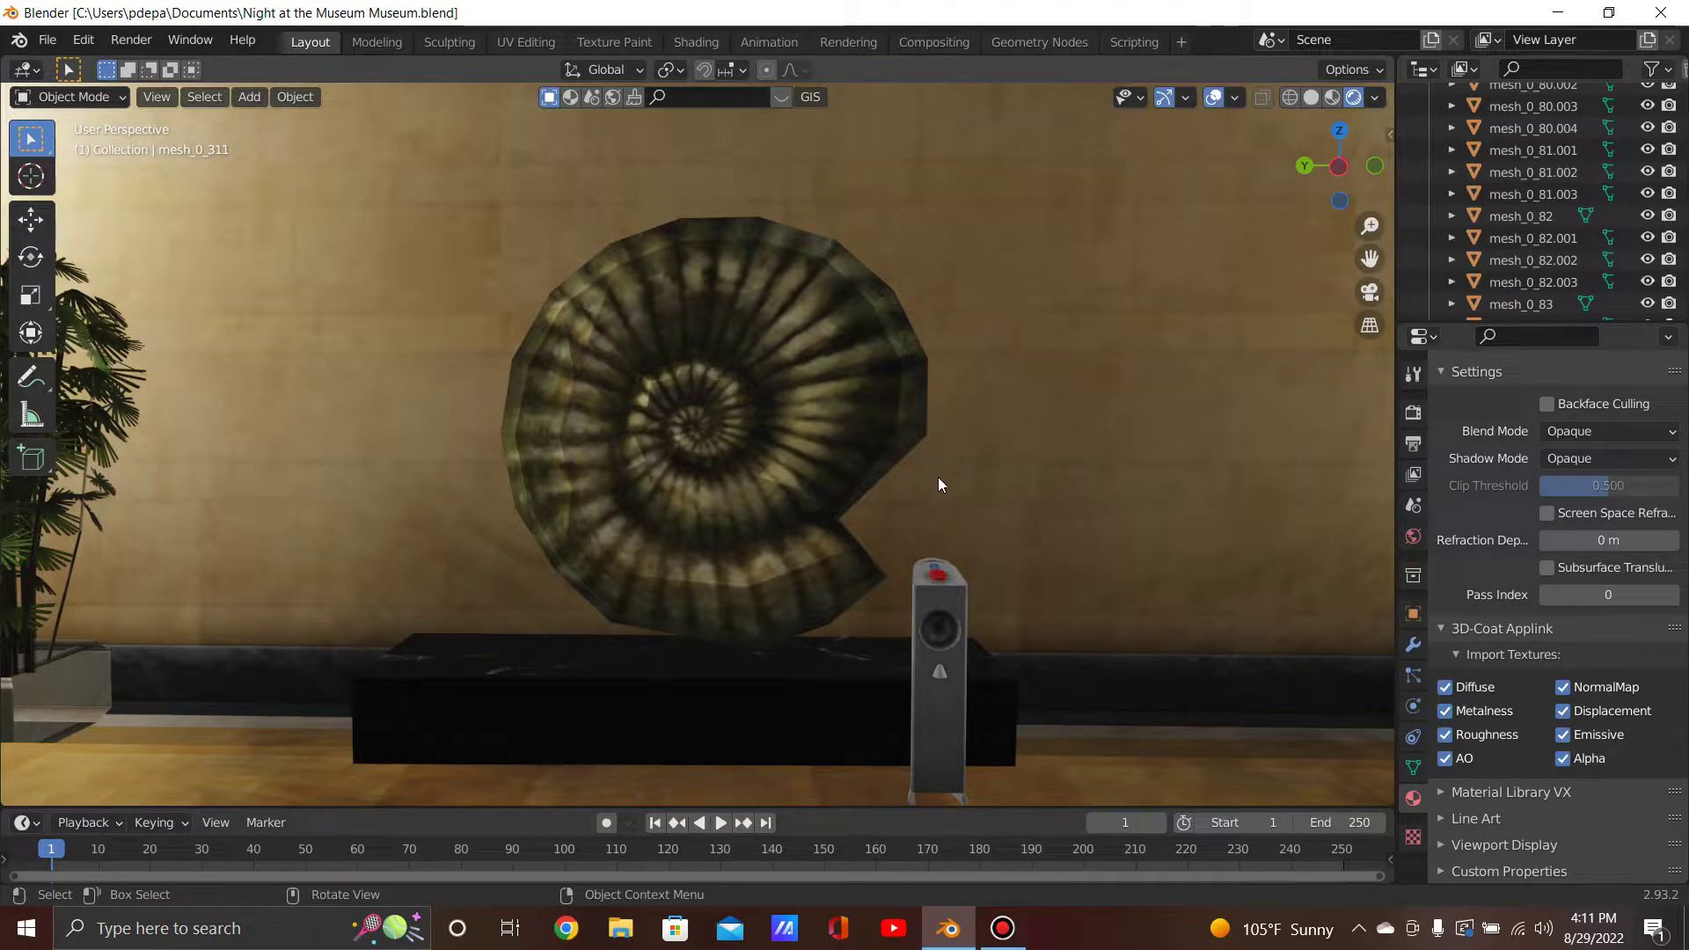
# Return to the main lobby and view the globe desk, staircases, banners and benches, pulling back behind the dinosaur skeleton.
pyautogui.moveTo(938, 478); pyautogui.dragTo(703, 474, button='middle')
pyautogui.moveTo(490, 516); pyautogui.dragTo(1065, 527, button='middle')
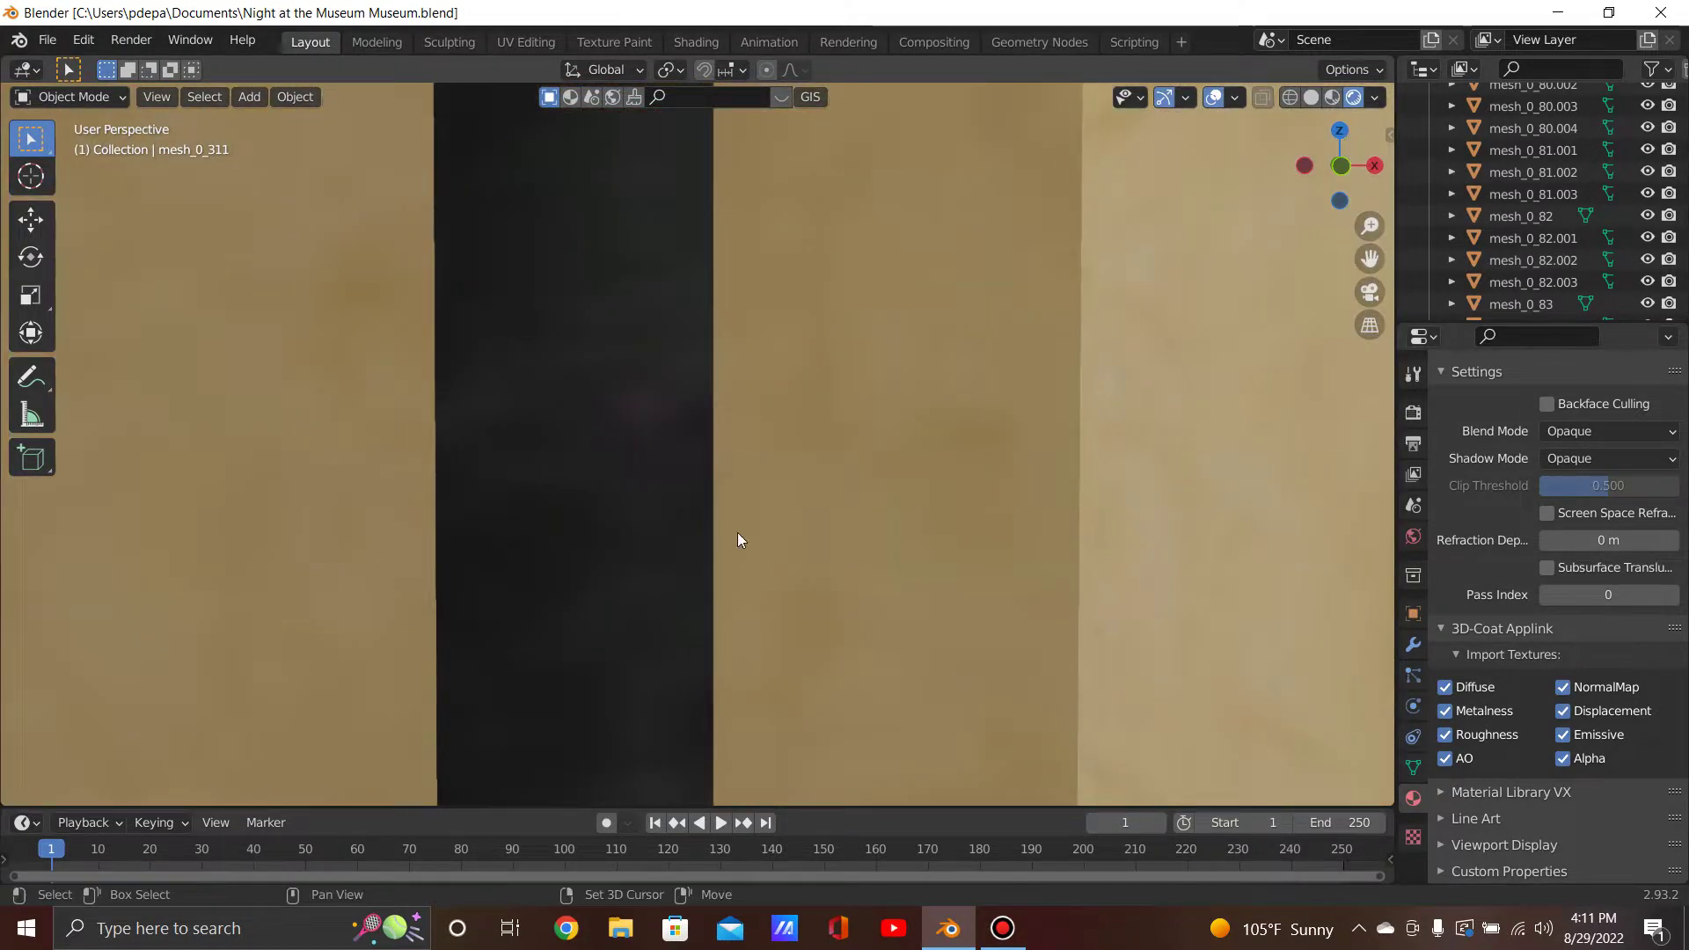
pyautogui.moveTo(737, 539); pyautogui.dragTo(1047, 539, button='middle')
pyautogui.moveTo(695, 550); pyautogui.dragTo(701, 597, button='middle')
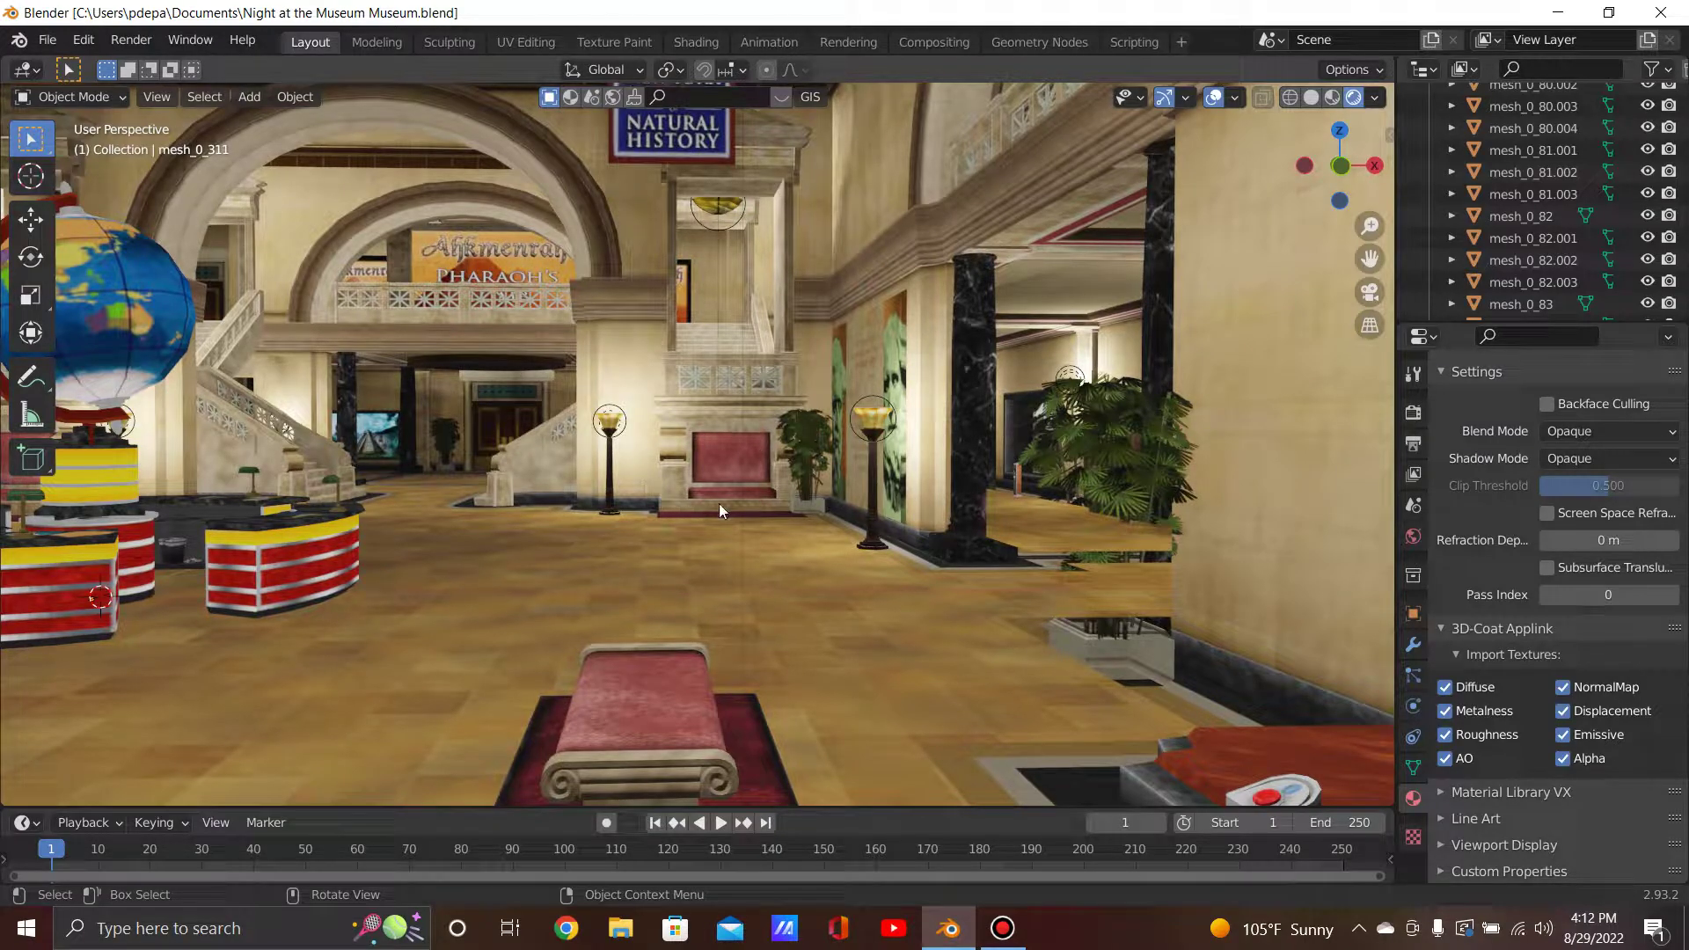
pyautogui.moveTo(451, 582); pyautogui.dragTo(487, 586, button='middle')
pyautogui.moveTo(637, 592); pyautogui.dragTo(1055, 581, button='middle')
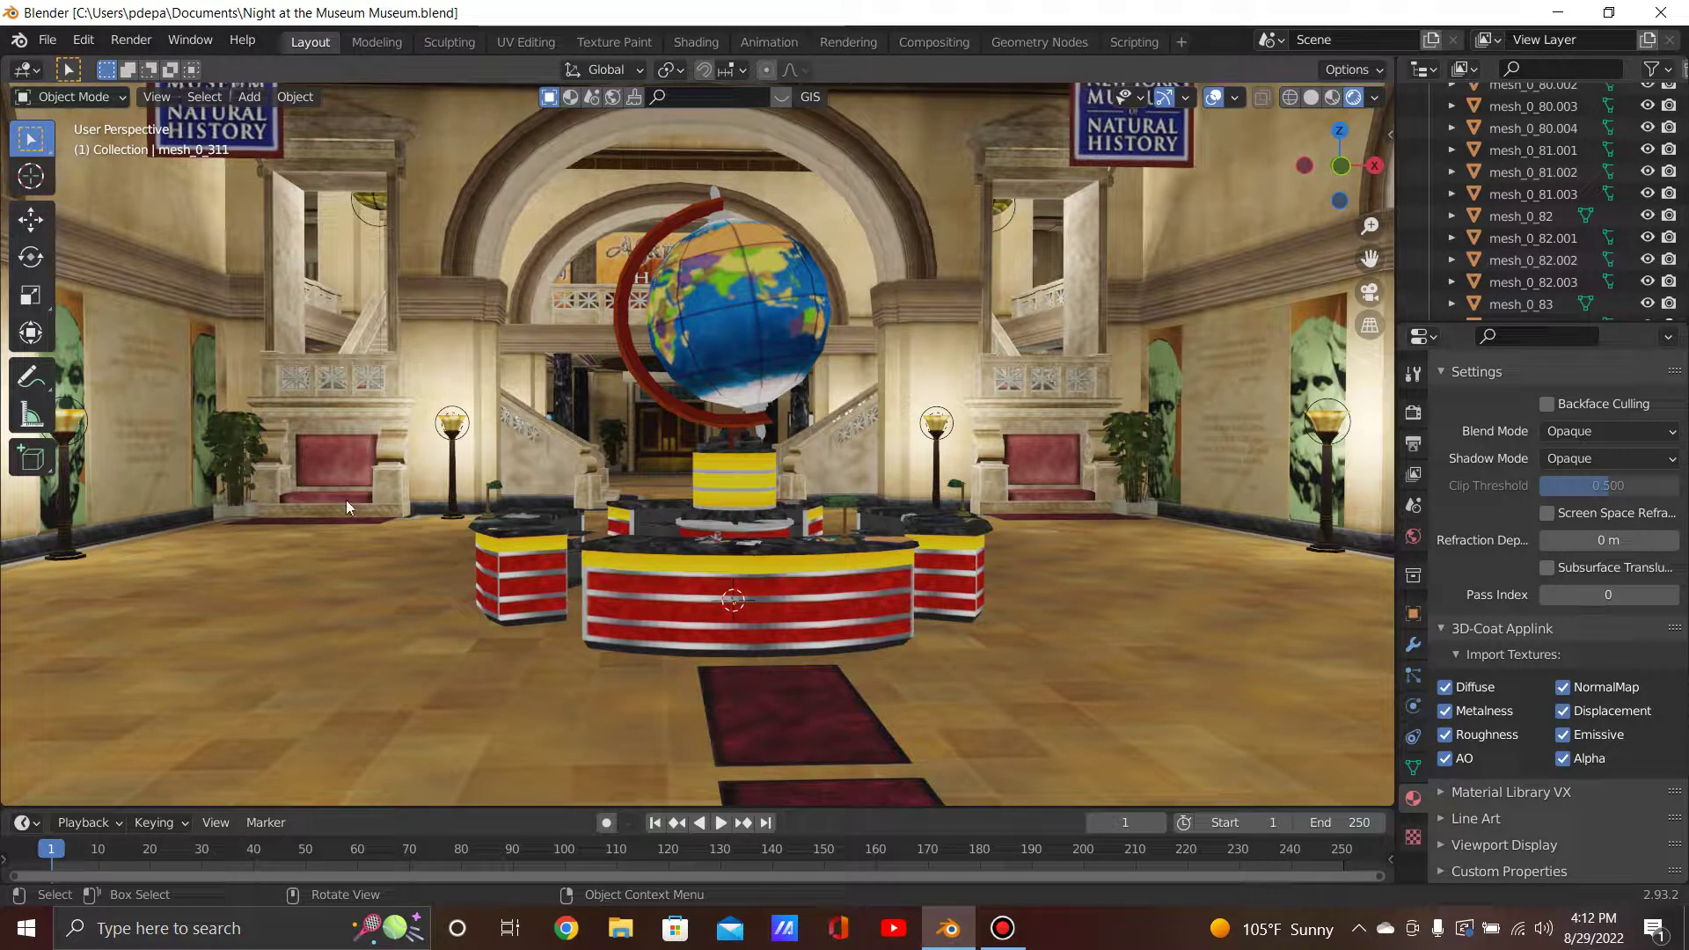
pyautogui.scroll(-3, 310, 497)
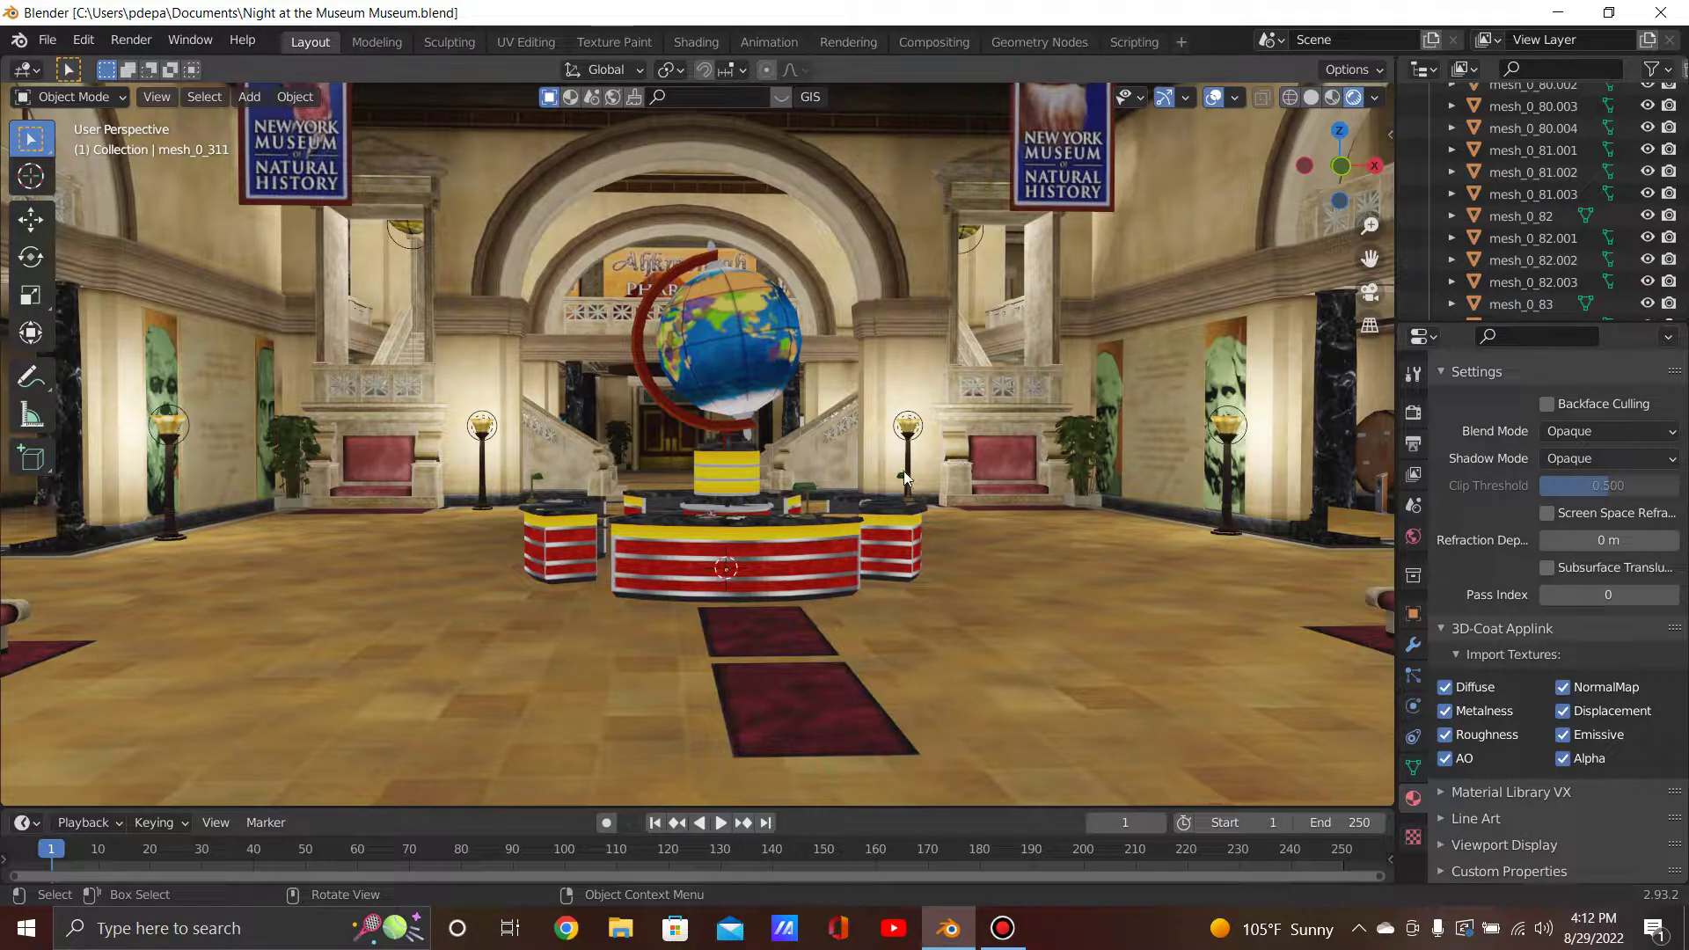
pyautogui.moveTo(886, 489); pyautogui.dragTo(873, 514, button='middle')
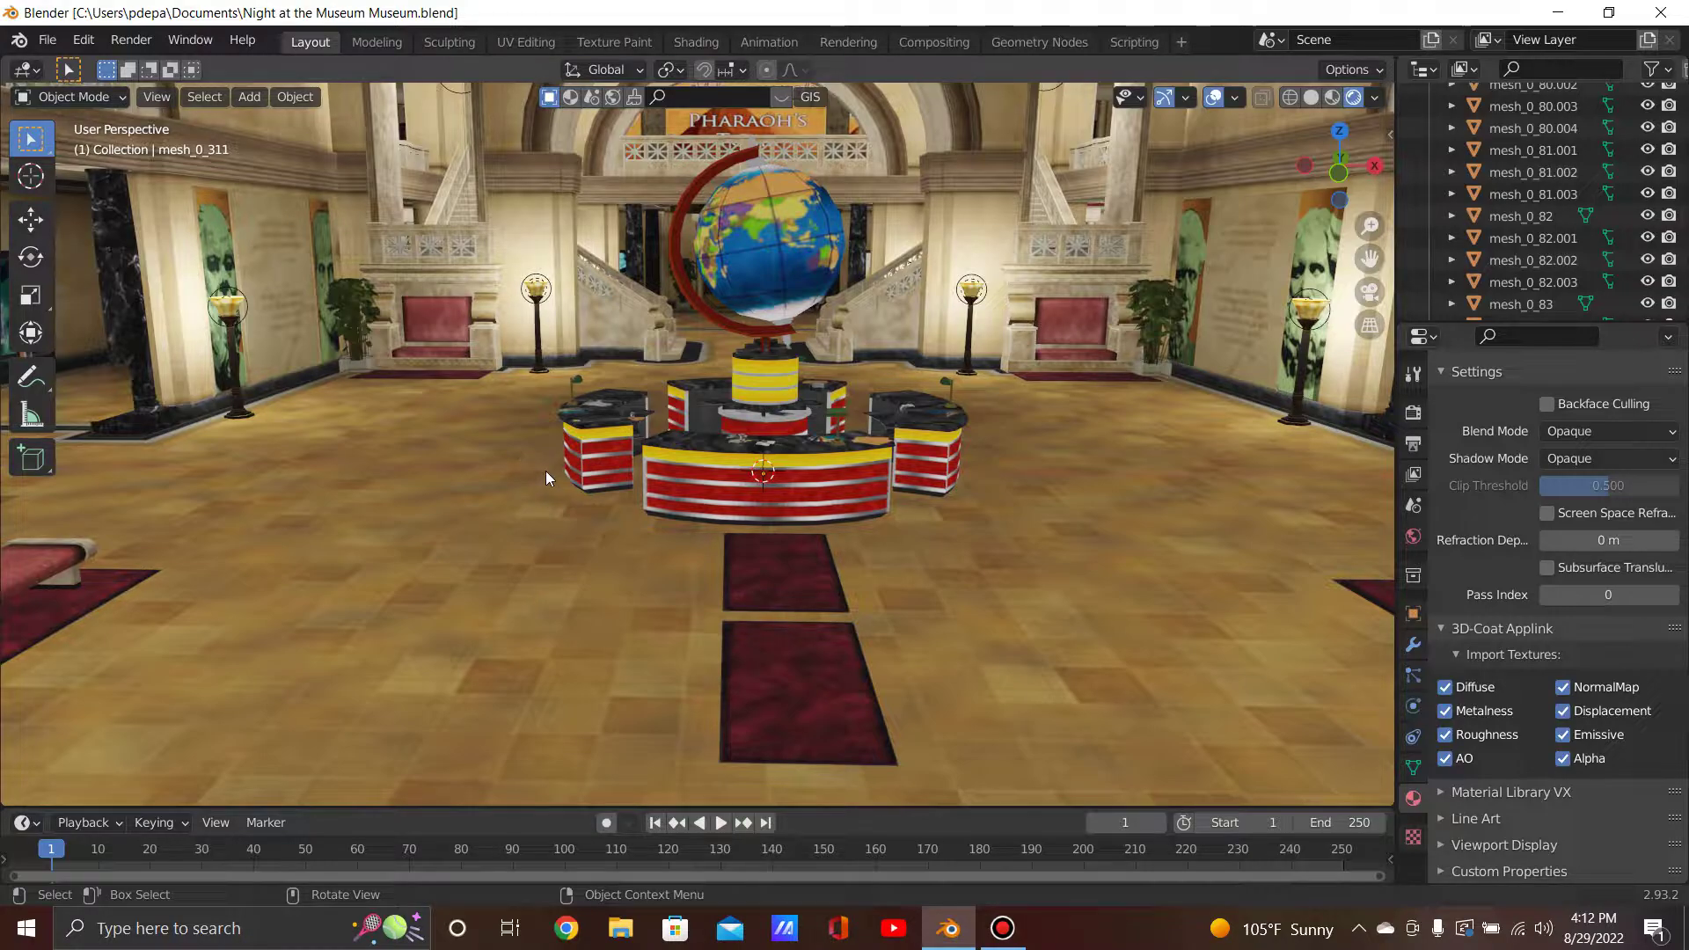
pyautogui.scroll(-4, 545, 471)
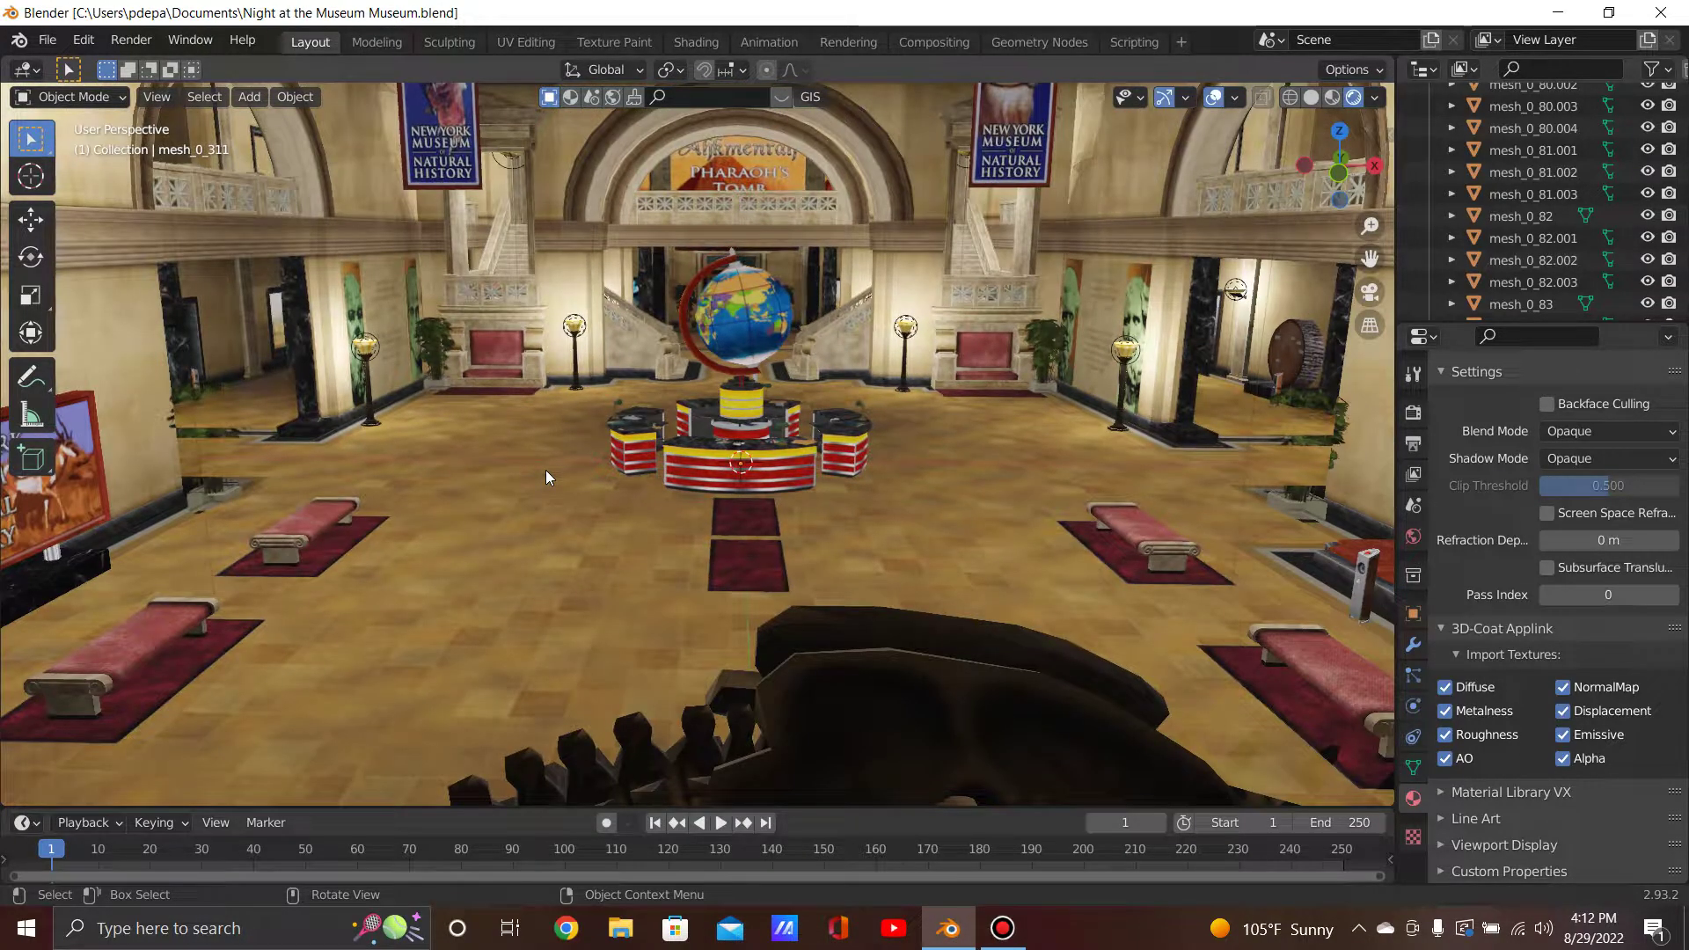
pyautogui.scroll(-3, 545, 470)
pyautogui.moveTo(545, 470)
pyautogui.mouseDown(button='middle')
pyautogui.moveTo(541, 384)
pyautogui.moveTo(538, 456)
pyautogui.mouseUp(button='middle')
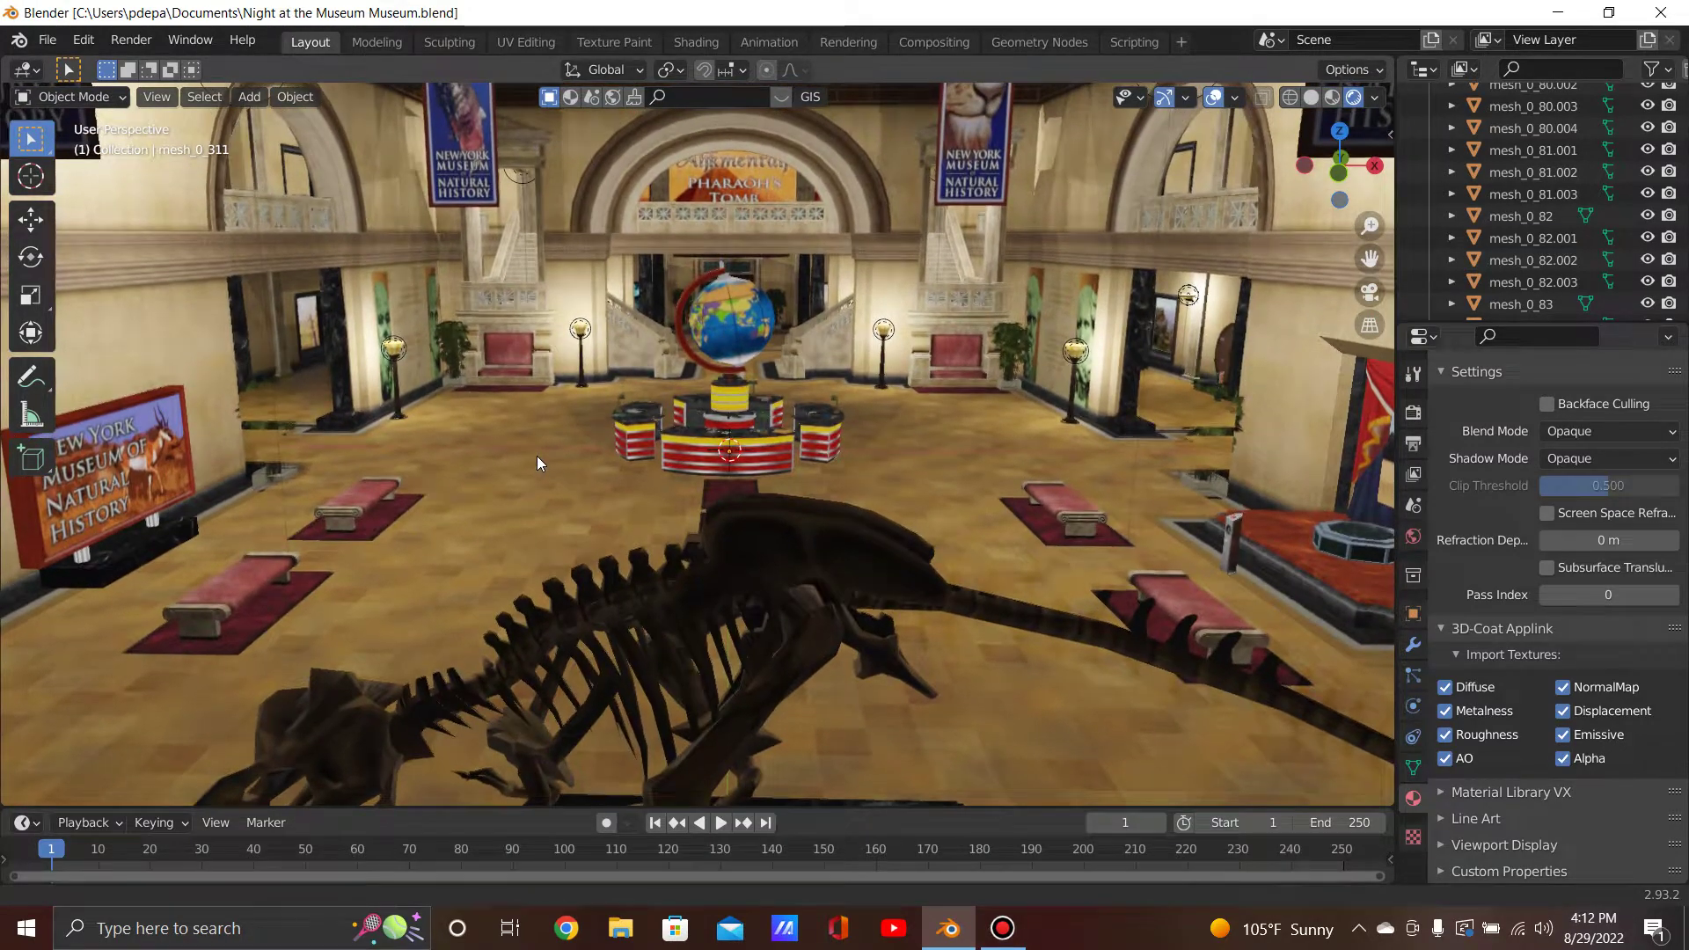
# Locate the stone Easter Island head from the top view of the building and examine it from the front and side.
pyautogui.press('KP_7')
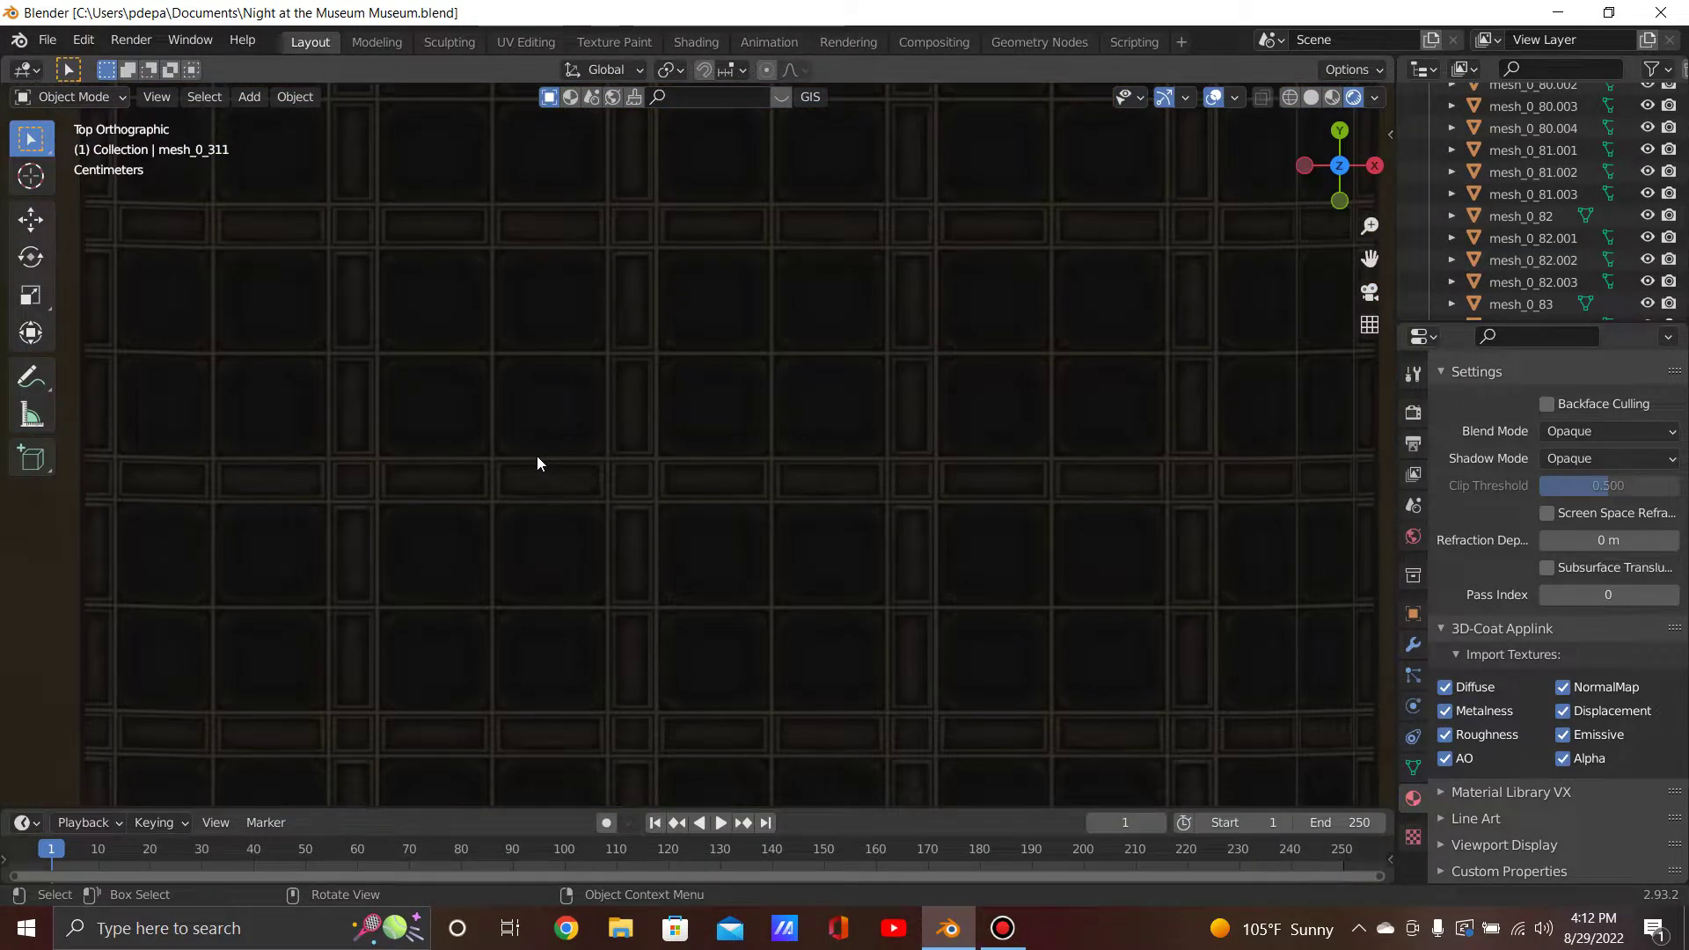
pyautogui.keyDown('shift'); pyautogui.scroll(5, 633, 492); pyautogui.keyUp('shift')
pyautogui.keyDown('shift'); pyautogui.scroll(-2, 690, 585); pyautogui.keyUp('shift')
pyautogui.keyDown('shift'); pyautogui.scroll(2, 730, 492); pyautogui.keyUp('shift')
pyautogui.keyDown('shift'); pyautogui.scroll(-1, 740, 440); pyautogui.keyUp('shift')
pyautogui.keyDown('shift'); pyautogui.scroll(5, 717, 571); pyautogui.keyUp('shift')
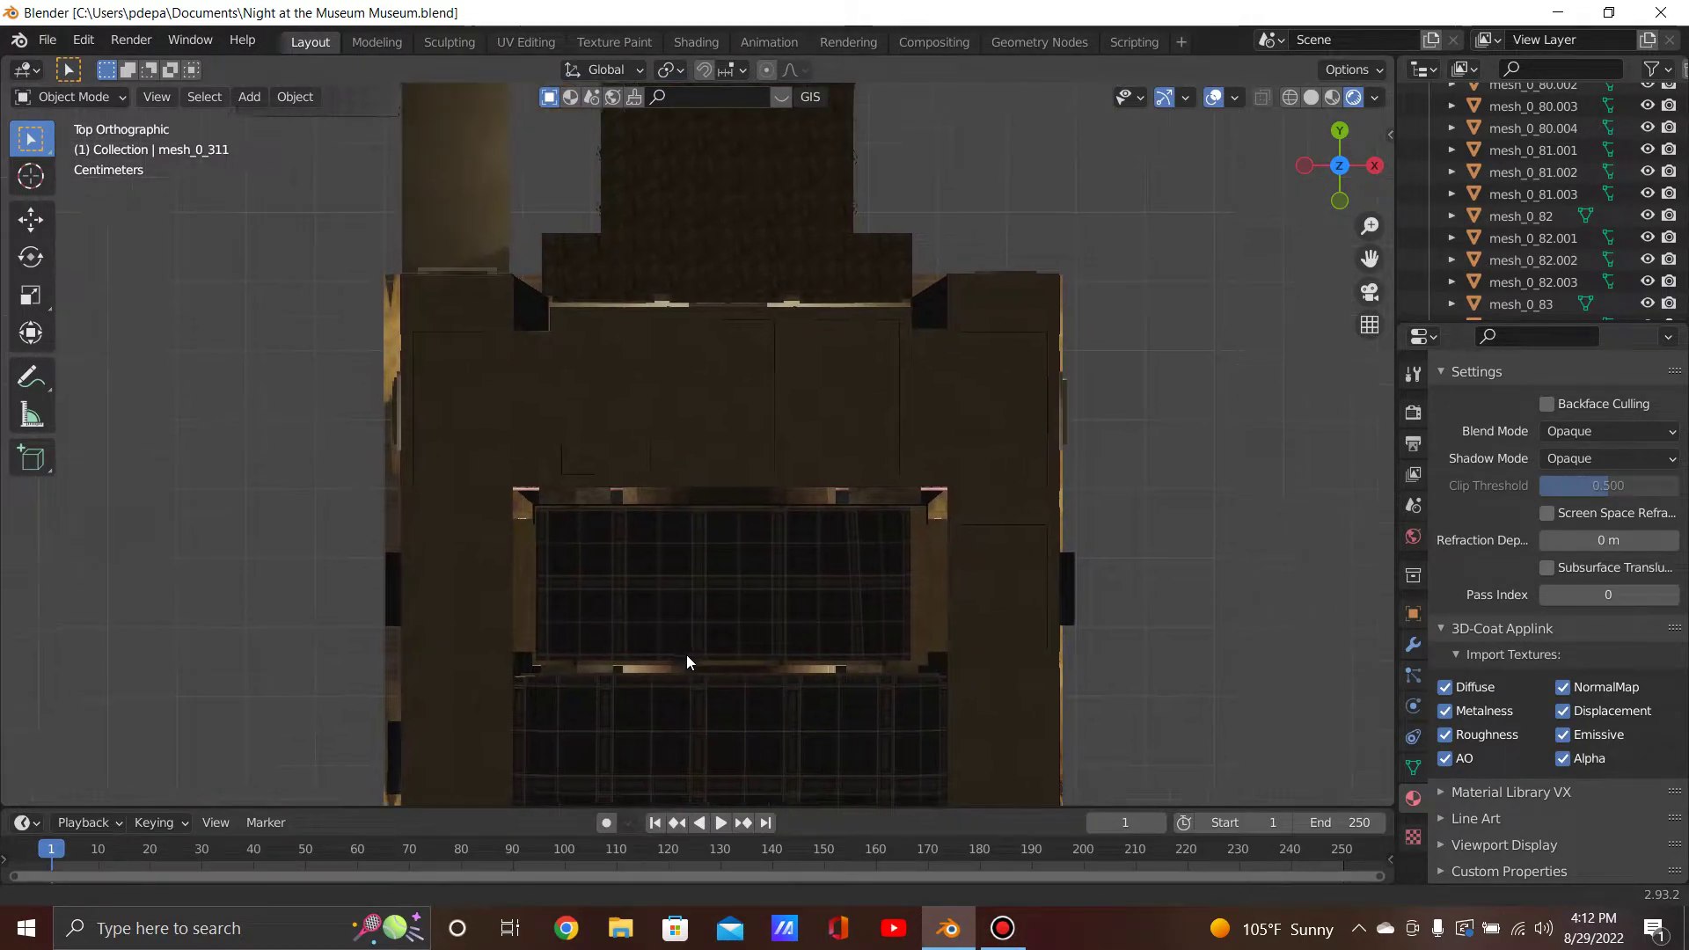
pyautogui.scroll(6, 726, 593)
pyautogui.moveTo(734, 574); pyautogui.dragTo(485, 601, button='middle')
pyautogui.press('KP_7')
pyautogui.keyDown('shift'); pyautogui.moveTo(419, 467); pyautogui.dragTo(829, 432, button='middle'); pyautogui.keyUp('shift')
pyautogui.scroll(5, 851, 399)
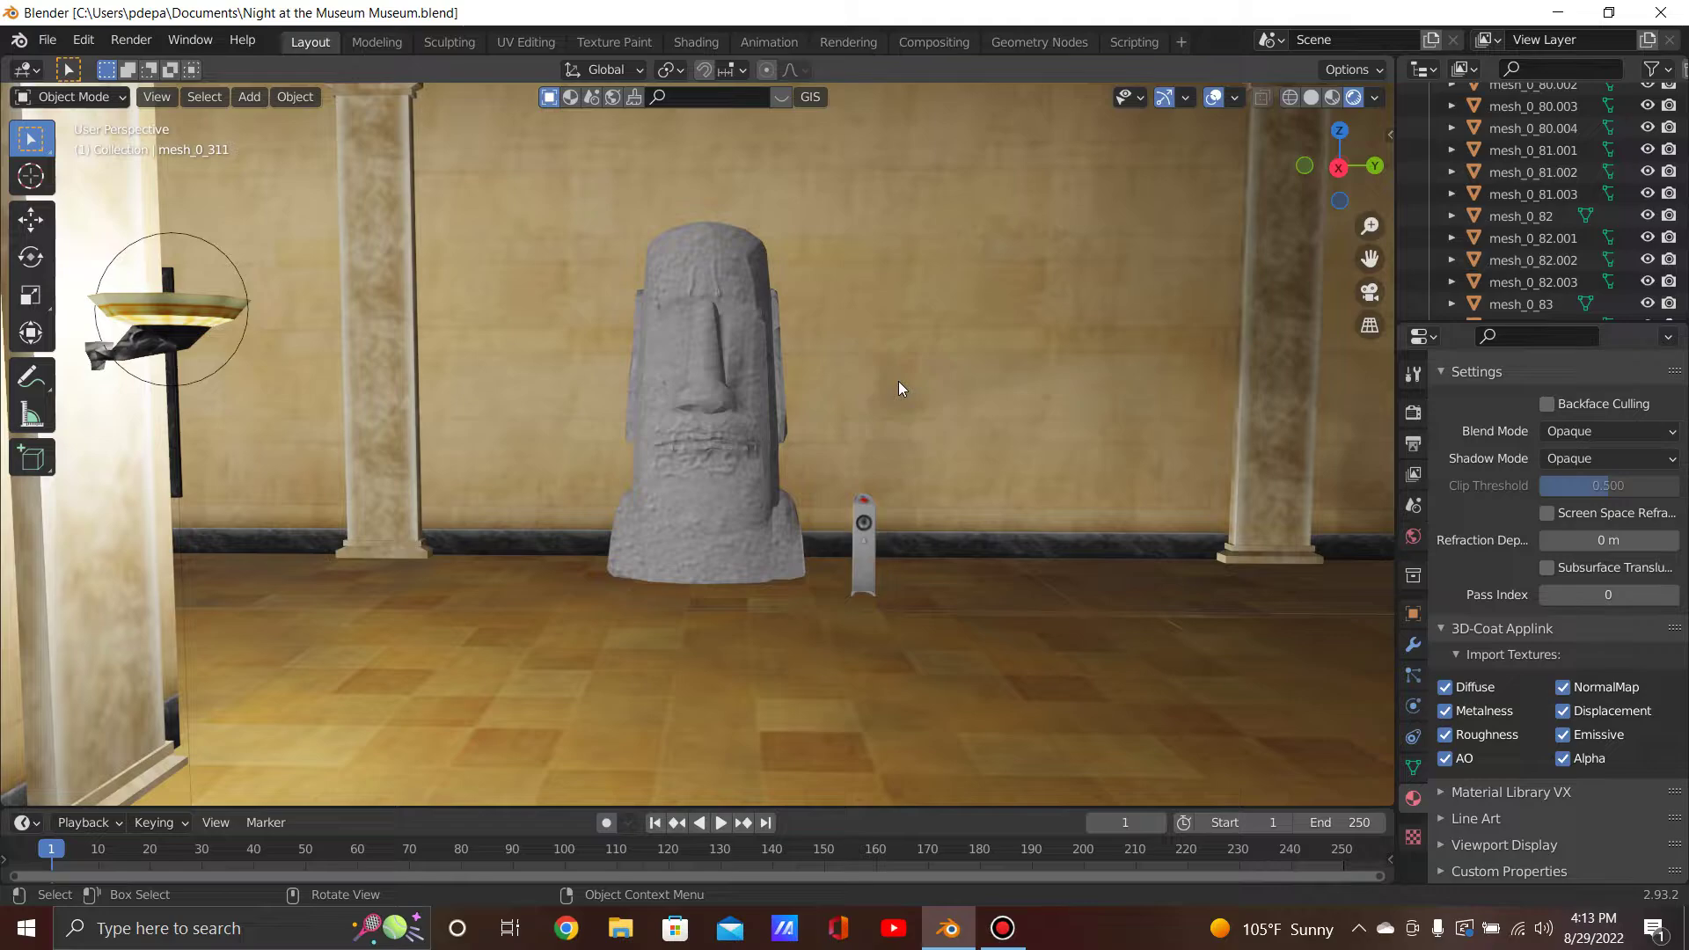
pyautogui.moveTo(856, 505); pyautogui.dragTo(1060, 508, button='middle')
# Examine the Ahkmenrah Pharaoh's Tomb sign behind the balcony arch and the nearby double doors.
pyautogui.scroll(10, 856, 498)
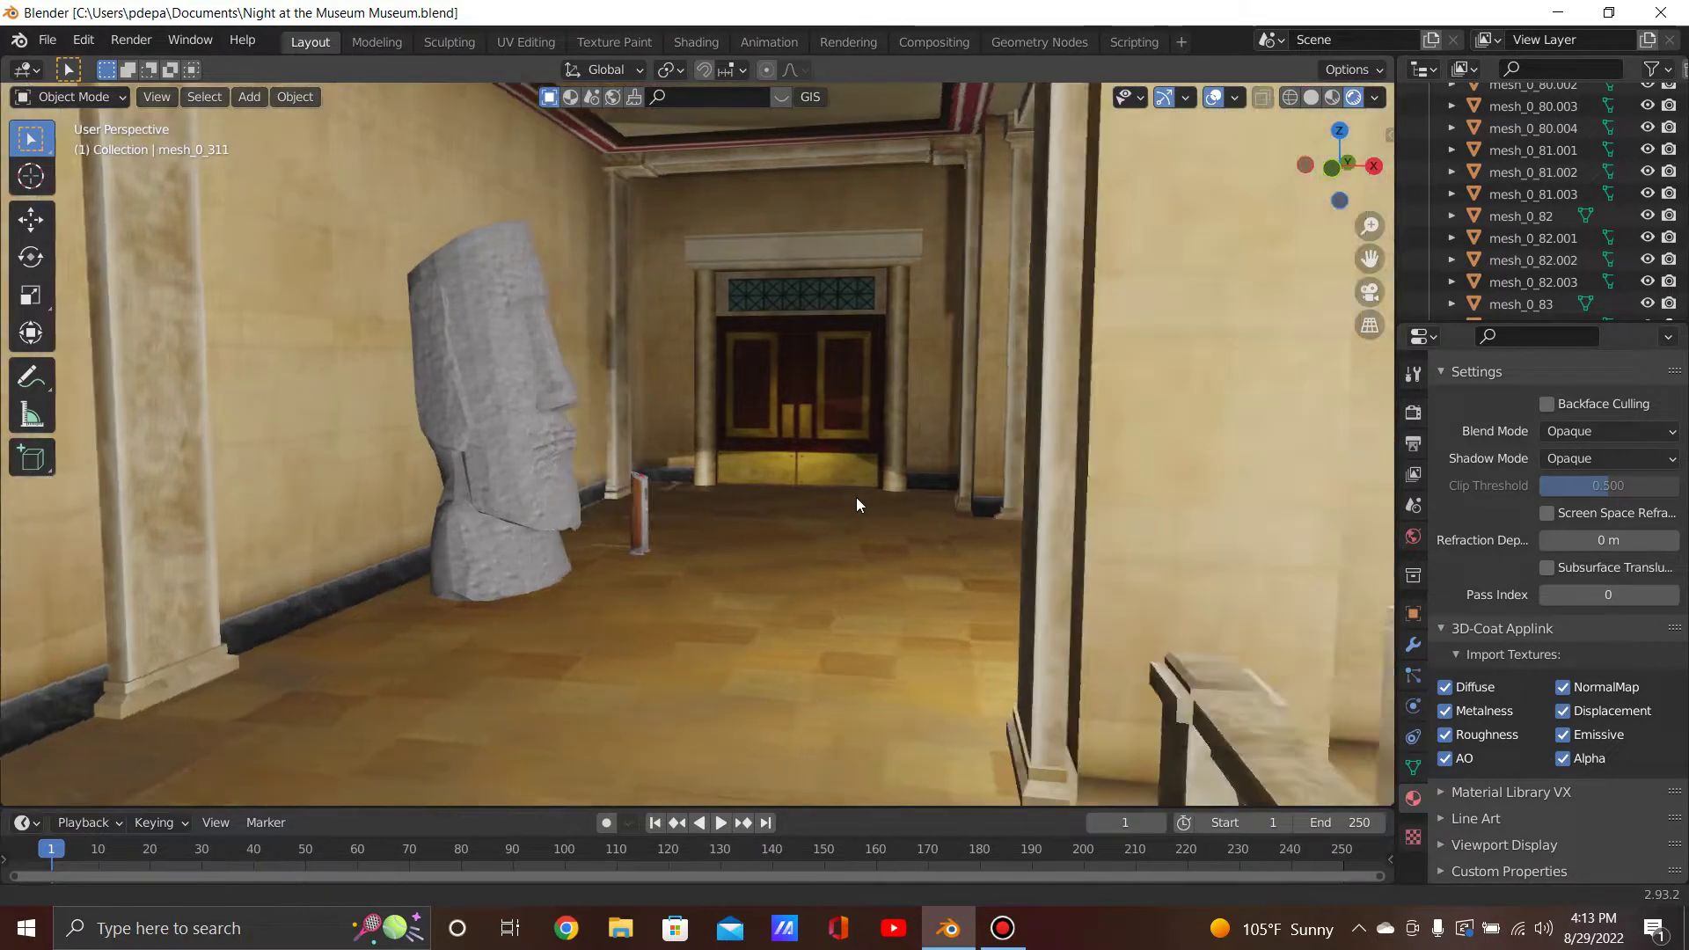
pyautogui.scroll(10, 998, 452)
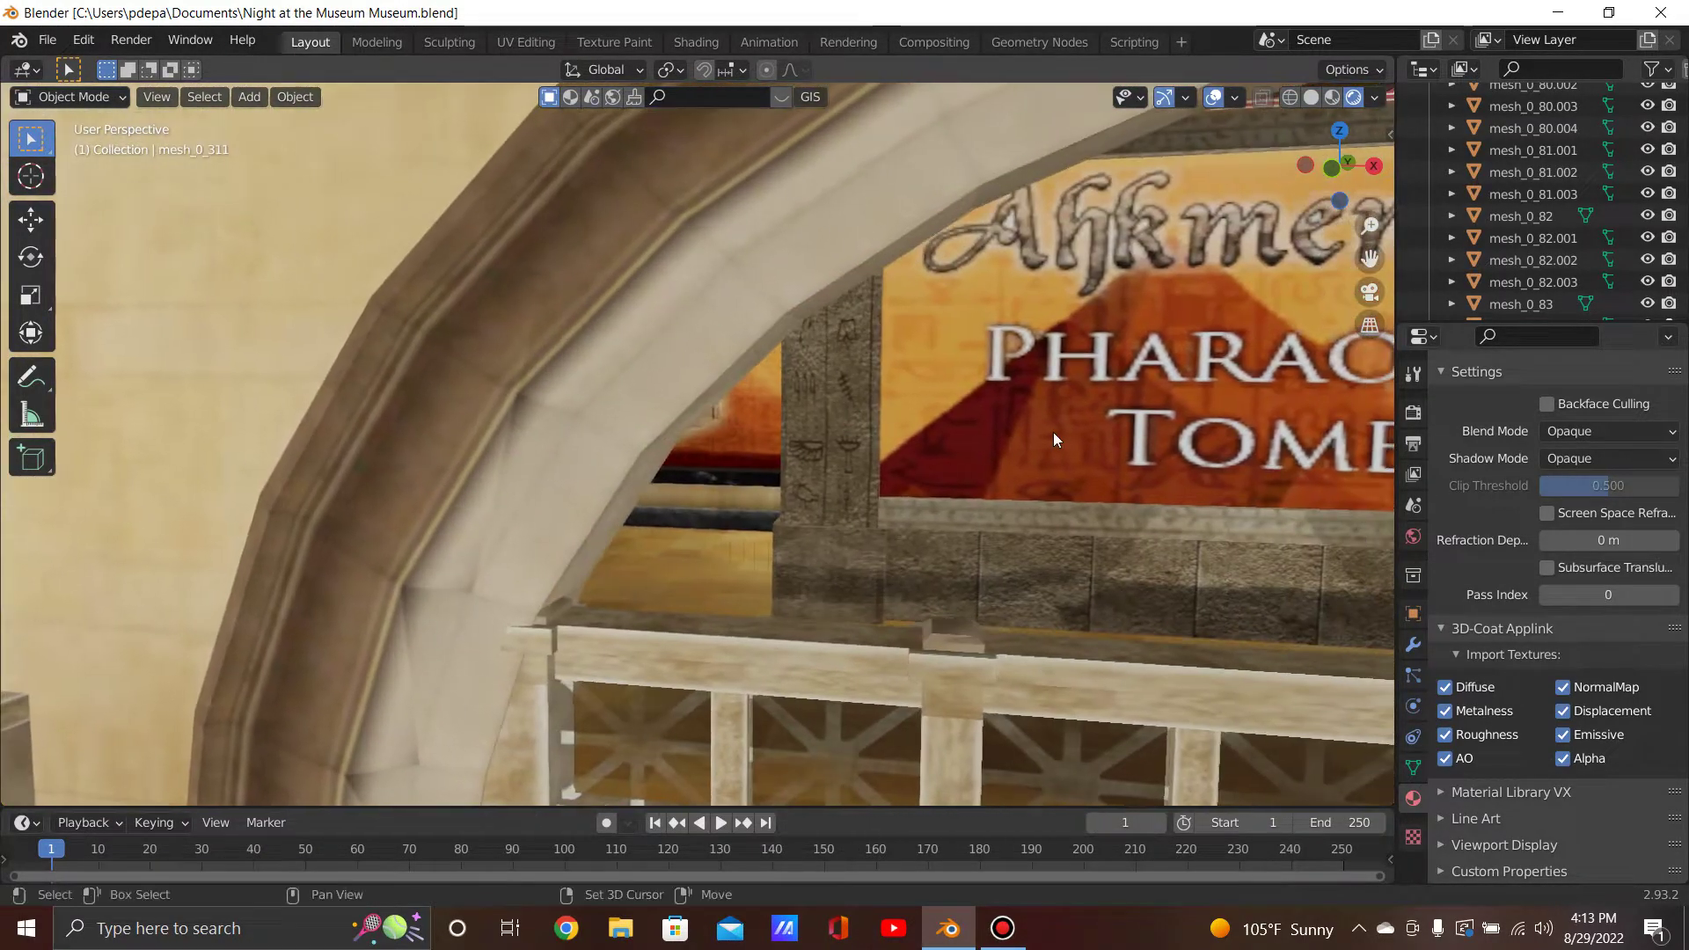
pyautogui.moveTo(1054, 432); pyautogui.dragTo(587, 448, button='middle')
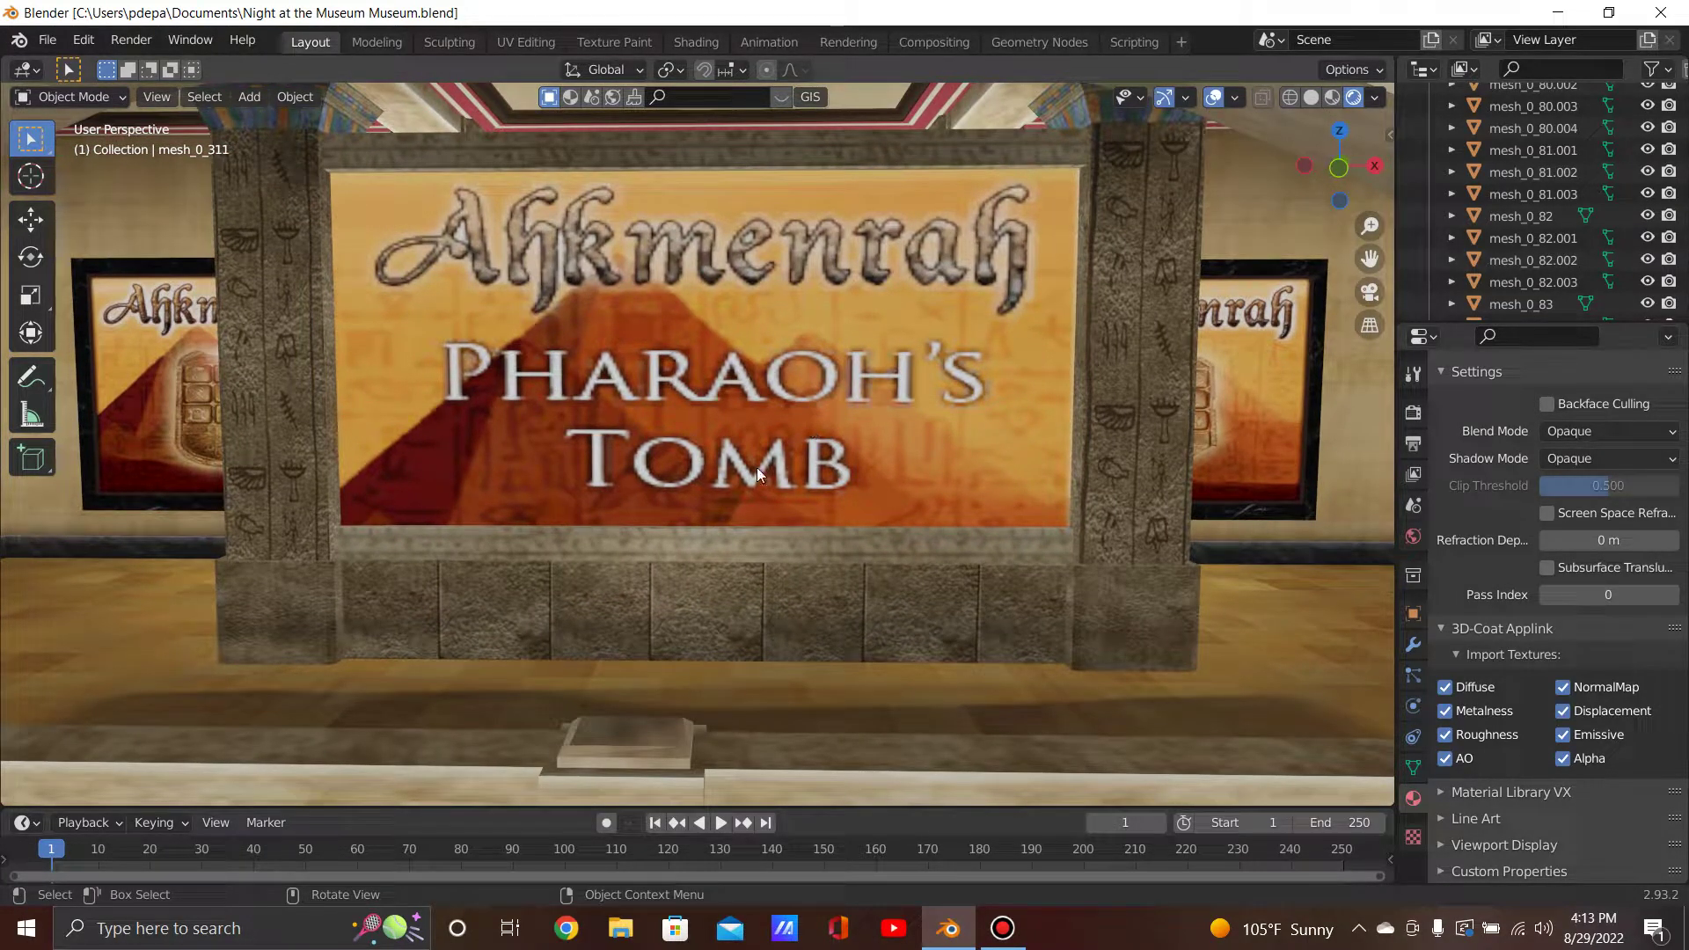
pyautogui.moveTo(735, 491)
pyautogui.mouseDown(button='middle')
pyautogui.moveTo(1124, 501)
pyautogui.moveTo(1015, 456)
pyautogui.moveTo(542, 478)
pyautogui.moveTo(830, 476)
pyautogui.mouseUp(button='middle')
pyautogui.moveTo(999, 483)
pyautogui.mouseDown(button='middle')
pyautogui.moveTo(374, 490)
pyautogui.moveTo(830, 476)
pyautogui.moveTo(476, 461)
pyautogui.moveTo(891, 494)
pyautogui.moveTo(614, 467)
pyautogui.moveTo(871, 476)
pyautogui.moveTo(607, 467)
pyautogui.moveTo(875, 498)
pyautogui.moveTo(1070, 494)
pyautogui.mouseUp(button='middle')
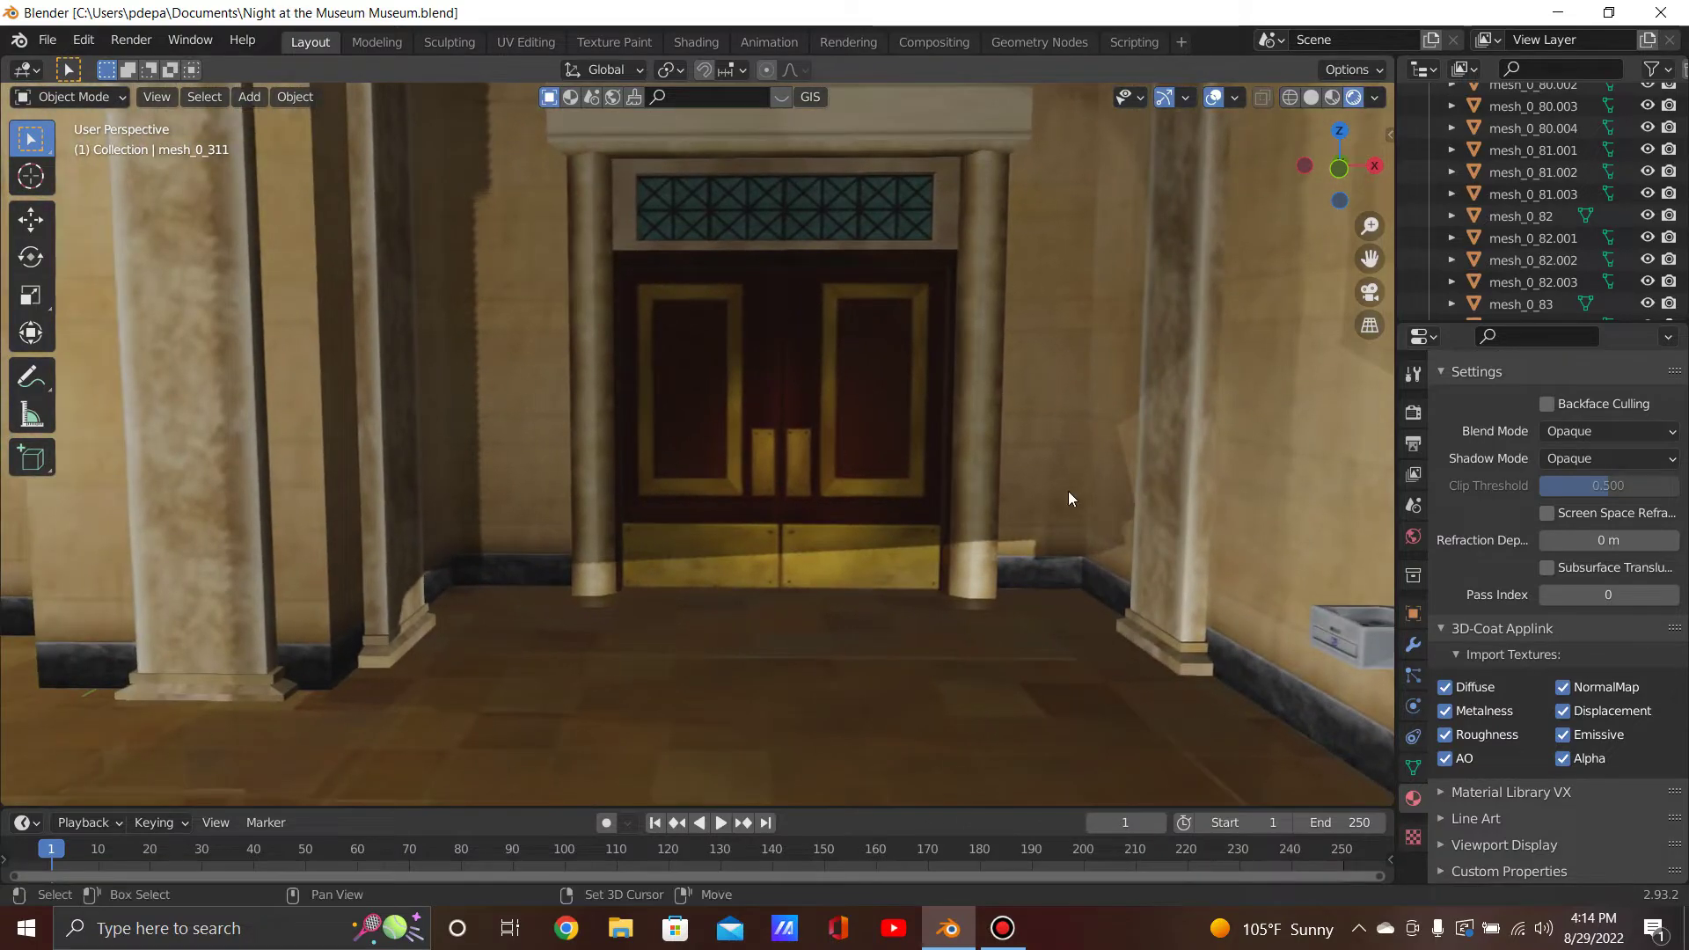
# Find the Egyptian tomb chamber from the top view and look inside at its painted columns and stone path.
pyautogui.press('KP_7')
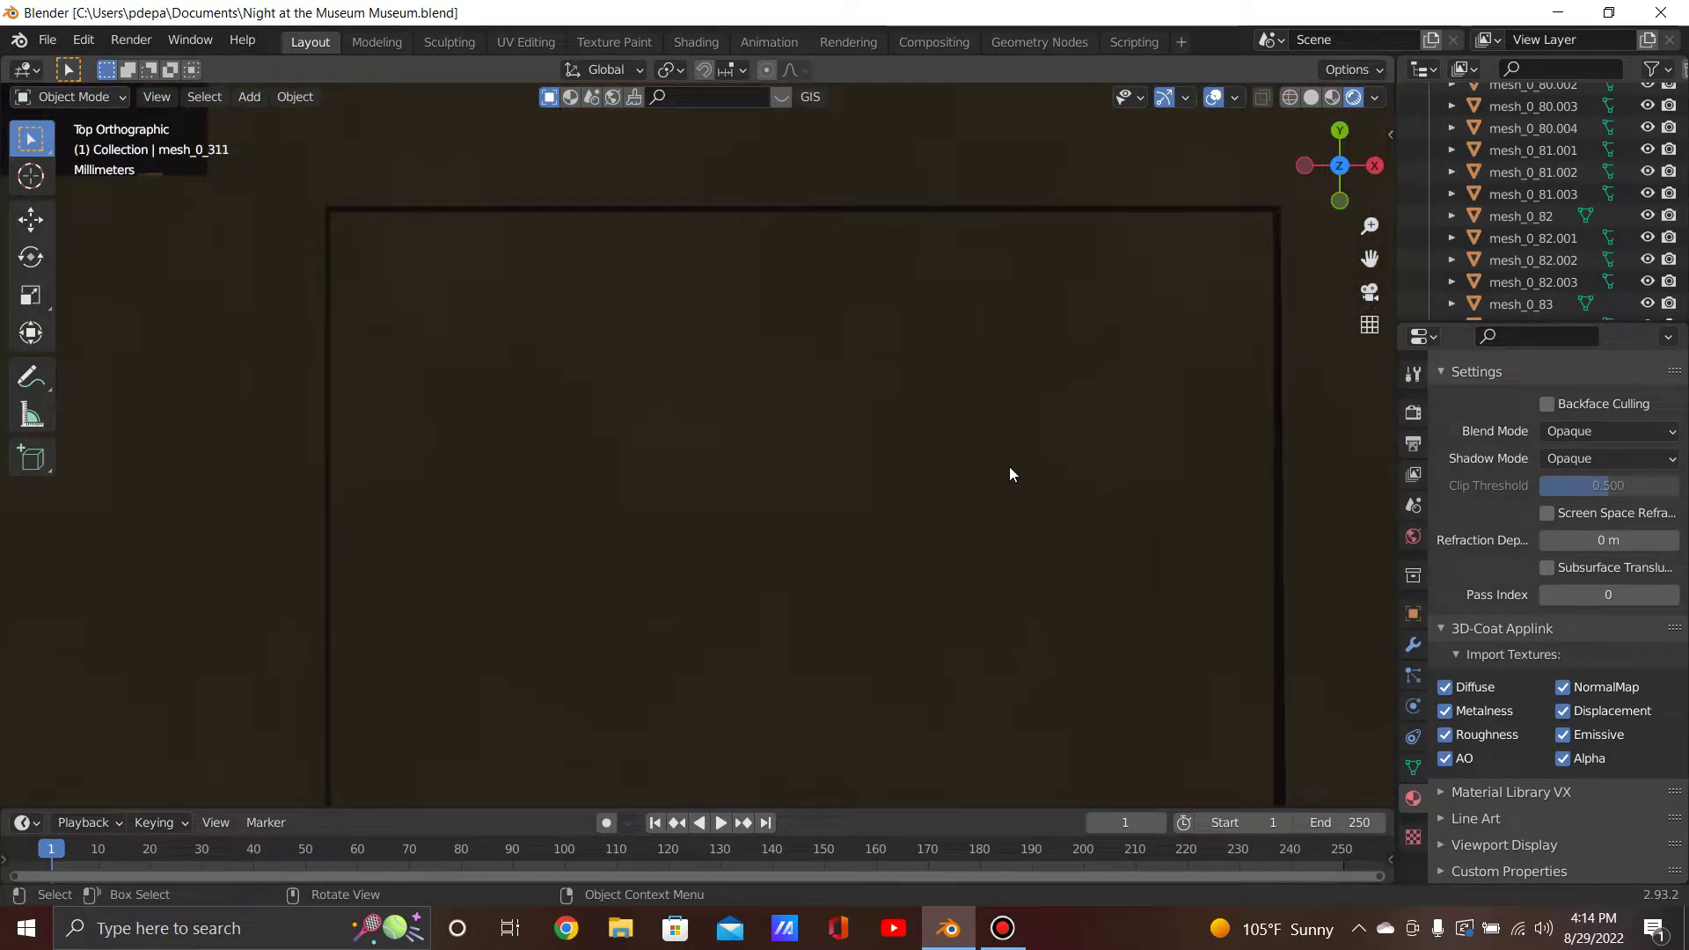
pyautogui.scroll(-3, 967, 453)
pyautogui.keyDown('shift'); pyautogui.moveTo(924, 445); pyautogui.dragTo(977, 552, button='middle'); pyautogui.keyUp('shift')
pyautogui.scroll(5, 992, 560)
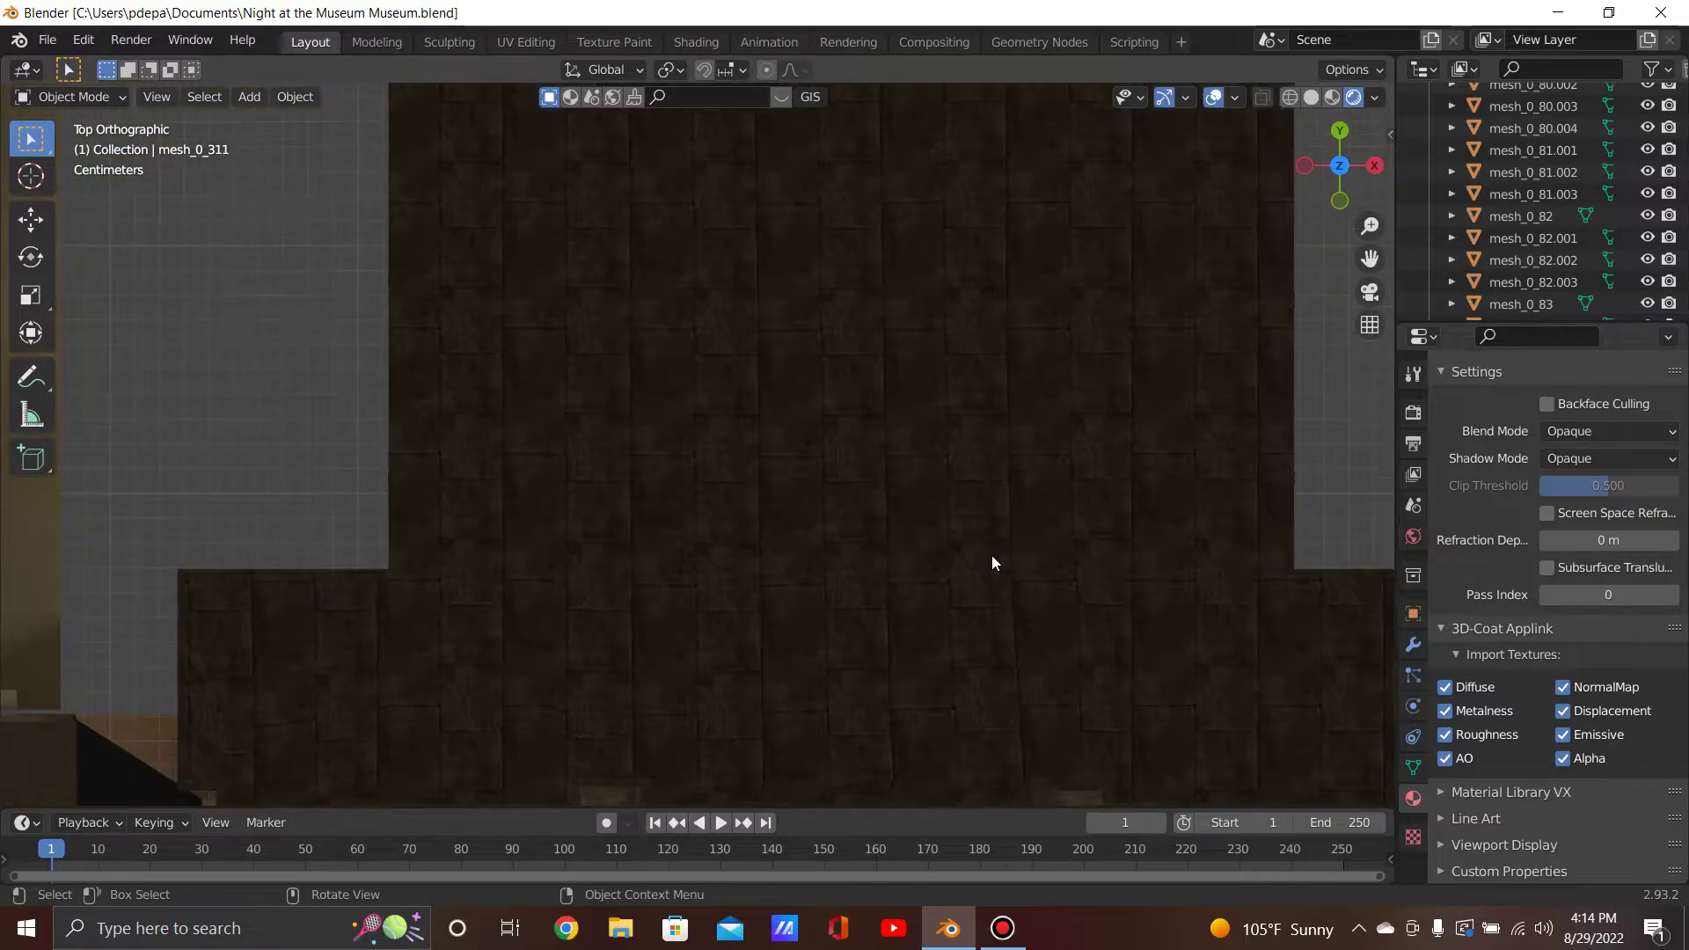
pyautogui.scroll(-2, 830, 519)
pyautogui.moveTo(830, 484); pyautogui.dragTo(828, 272, button='middle')
pyautogui.scroll(8, 827, 273)
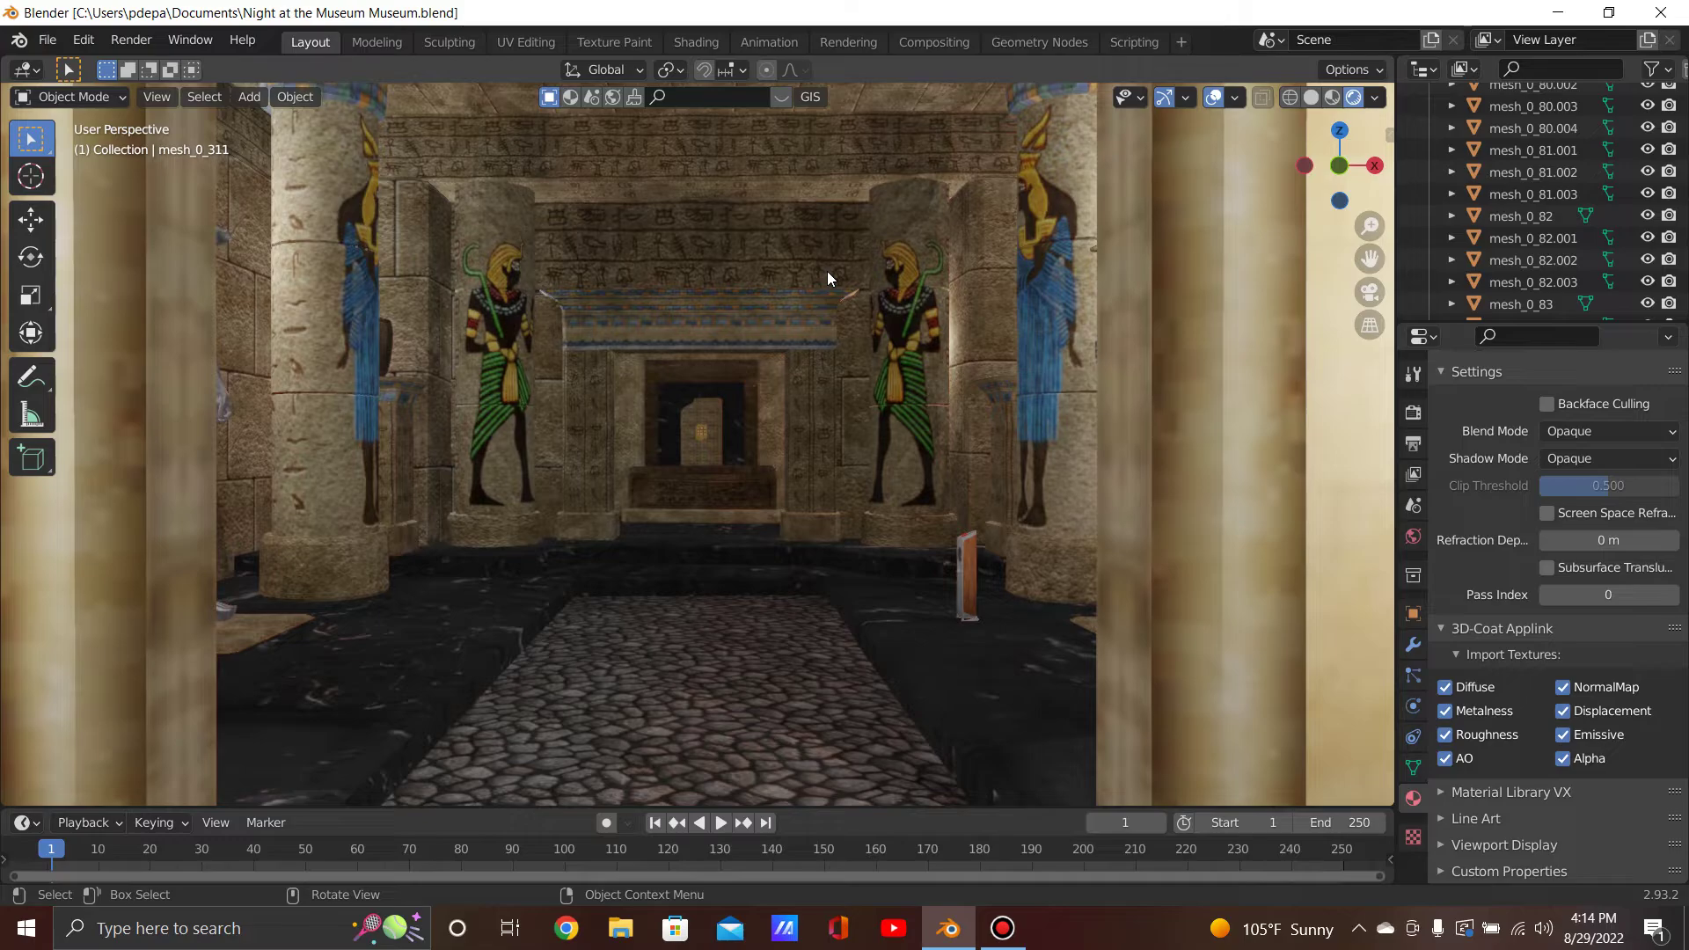
# Look around the tomb's front chamber at the jackal guard statues, painted columns, artifact display cases and entrance doorway.
pyautogui.scroll(-2, 825, 293)
pyautogui.moveTo(851, 331); pyautogui.dragTo(863, 349, button='middle')
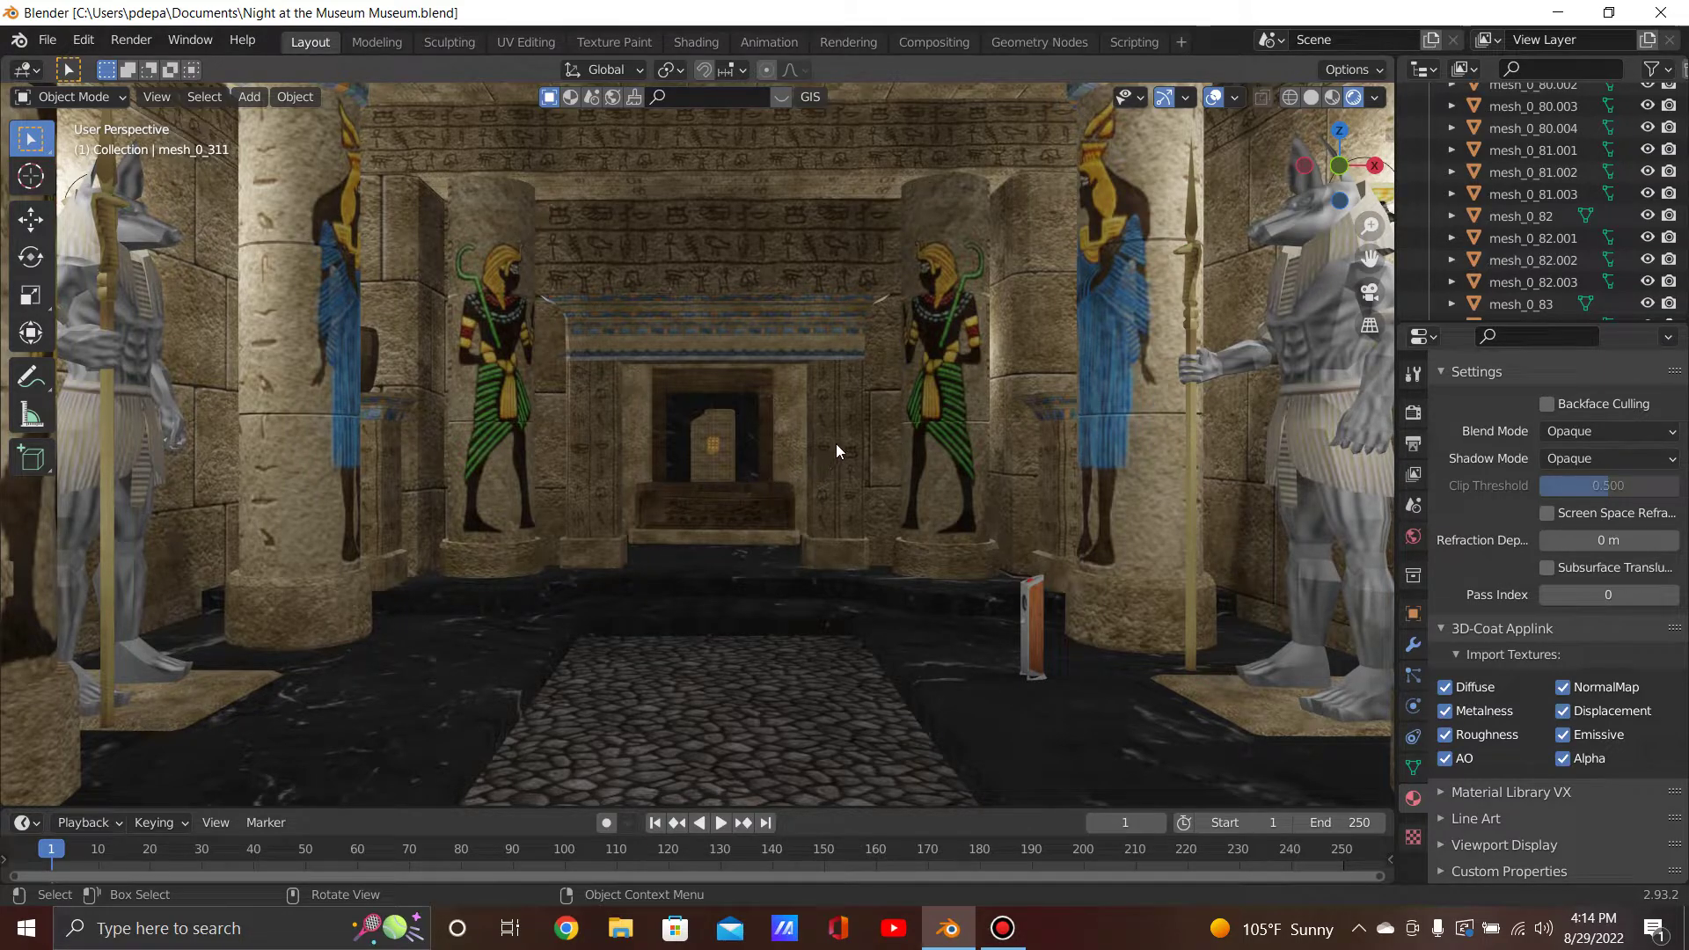
pyautogui.moveTo(835, 441); pyautogui.dragTo(1084, 456, button='middle')
pyautogui.scroll(-6, 1084, 457)
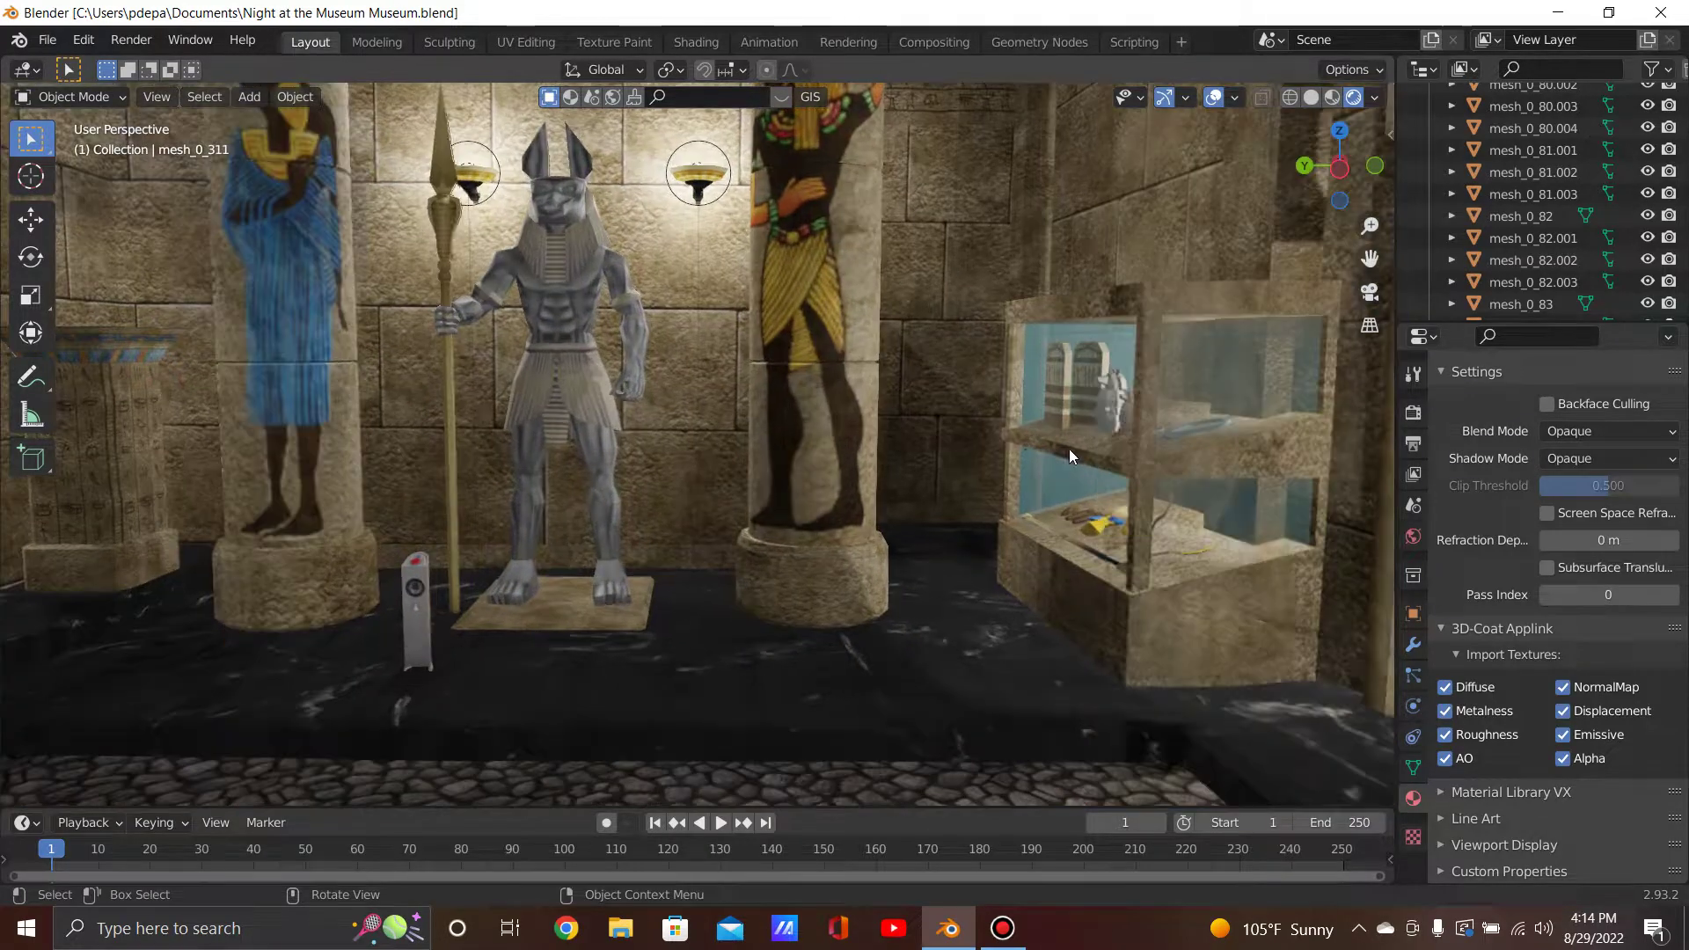
pyautogui.keyDown('shift'); pyautogui.moveTo(649, 453); pyautogui.dragTo(996, 571, button='middle'); pyautogui.keyUp('shift')
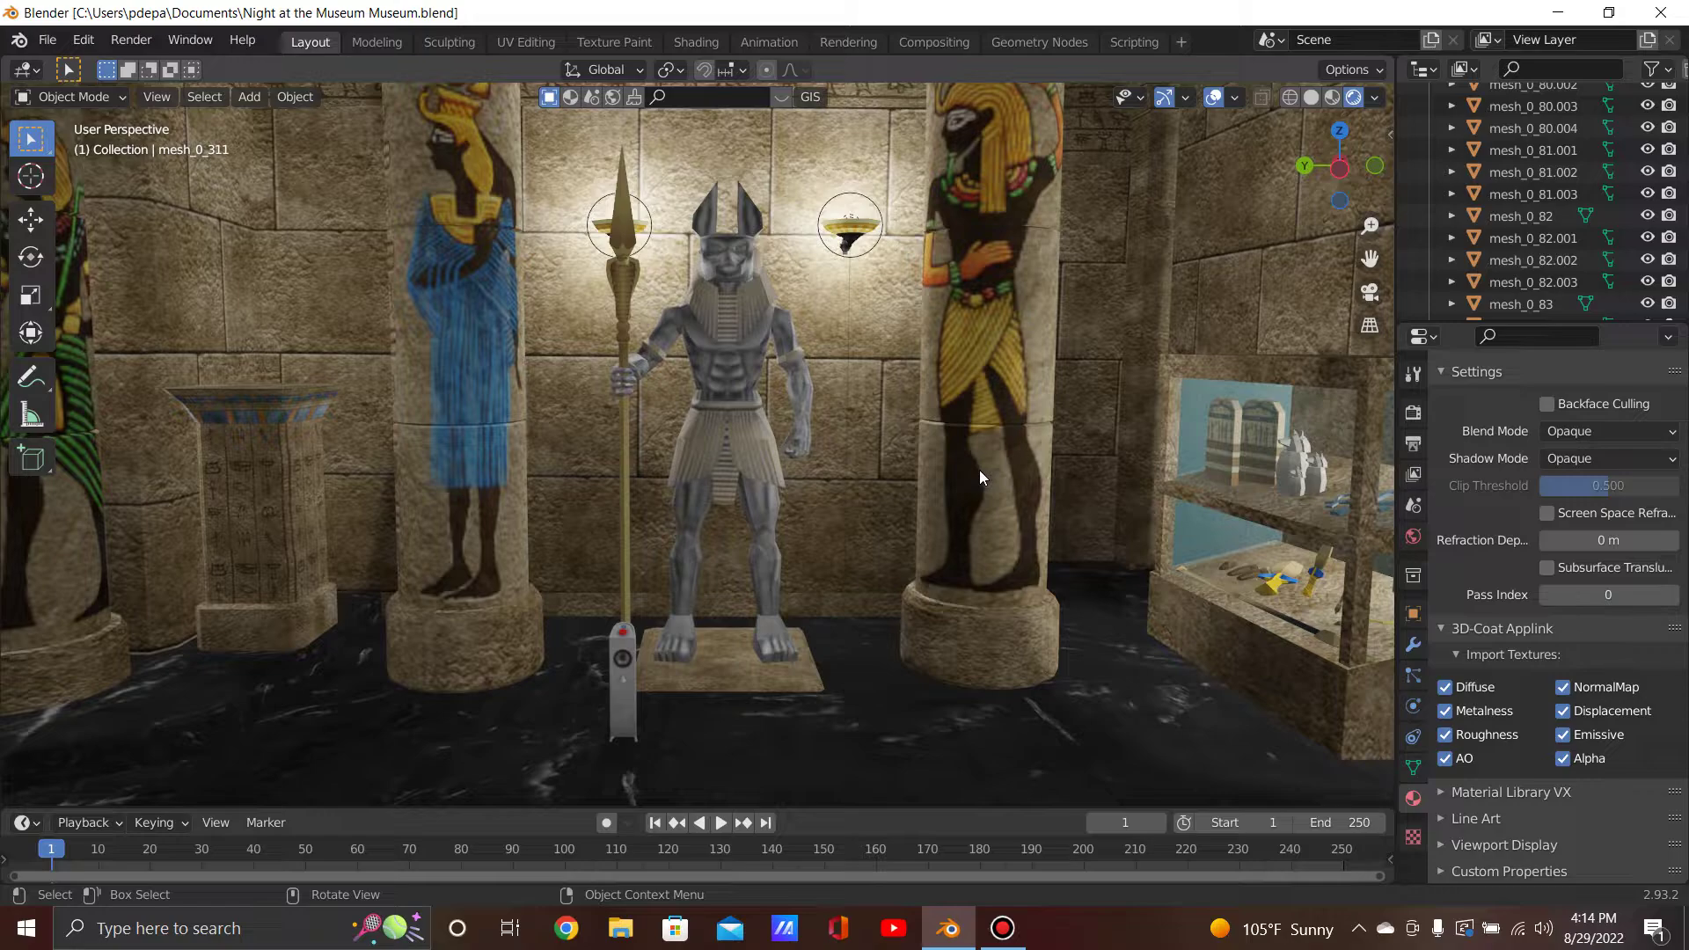
pyautogui.moveTo(954, 473); pyautogui.dragTo(1193, 481, button='middle')
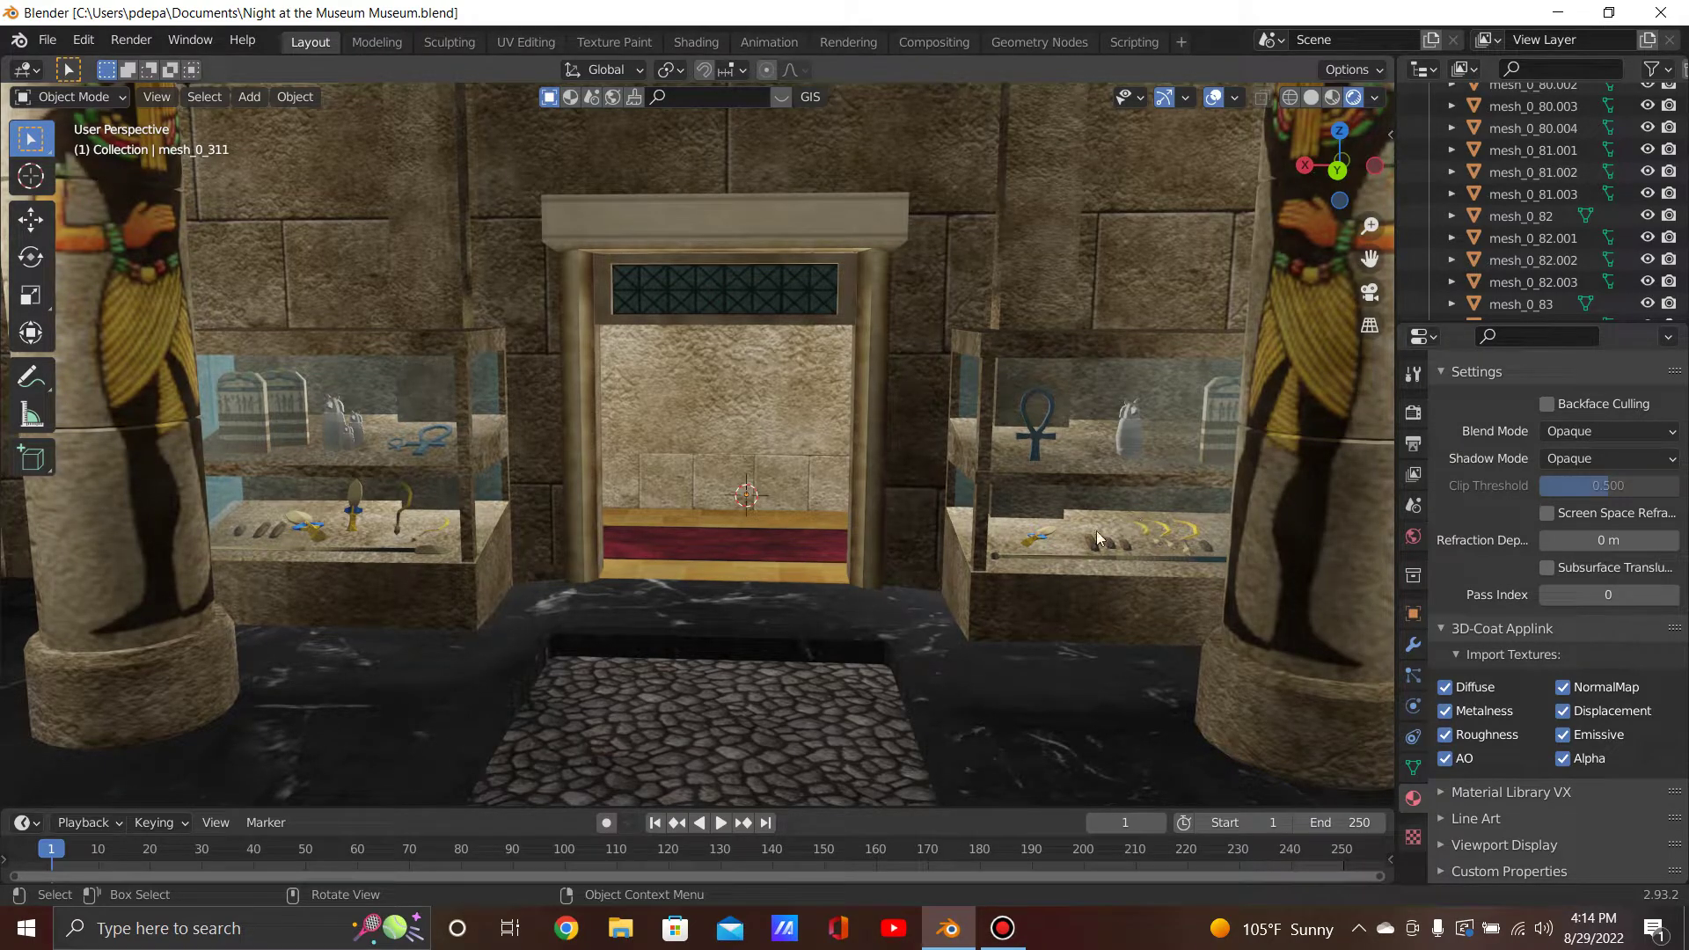
pyautogui.moveTo(871, 566); pyautogui.dragTo(1321, 560, button='middle')
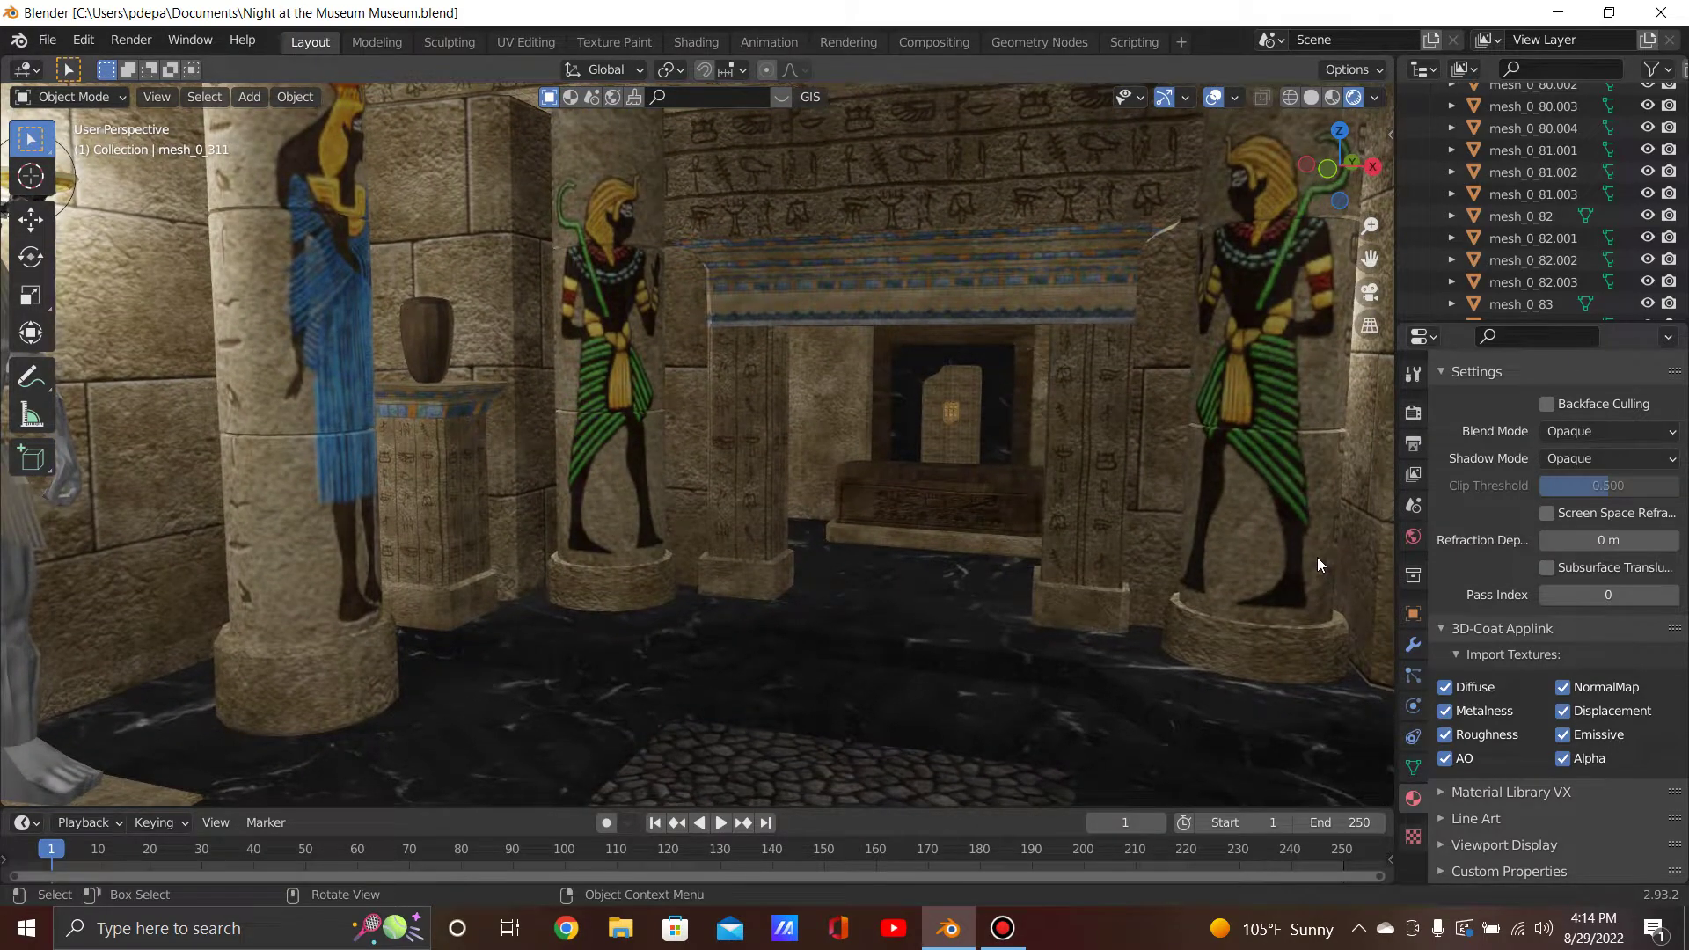
# Move from the top view into the rear burial chamber and examine the sarcophagus and golden tablet on the hieroglyph slab up close.
pyautogui.press('KP_7')
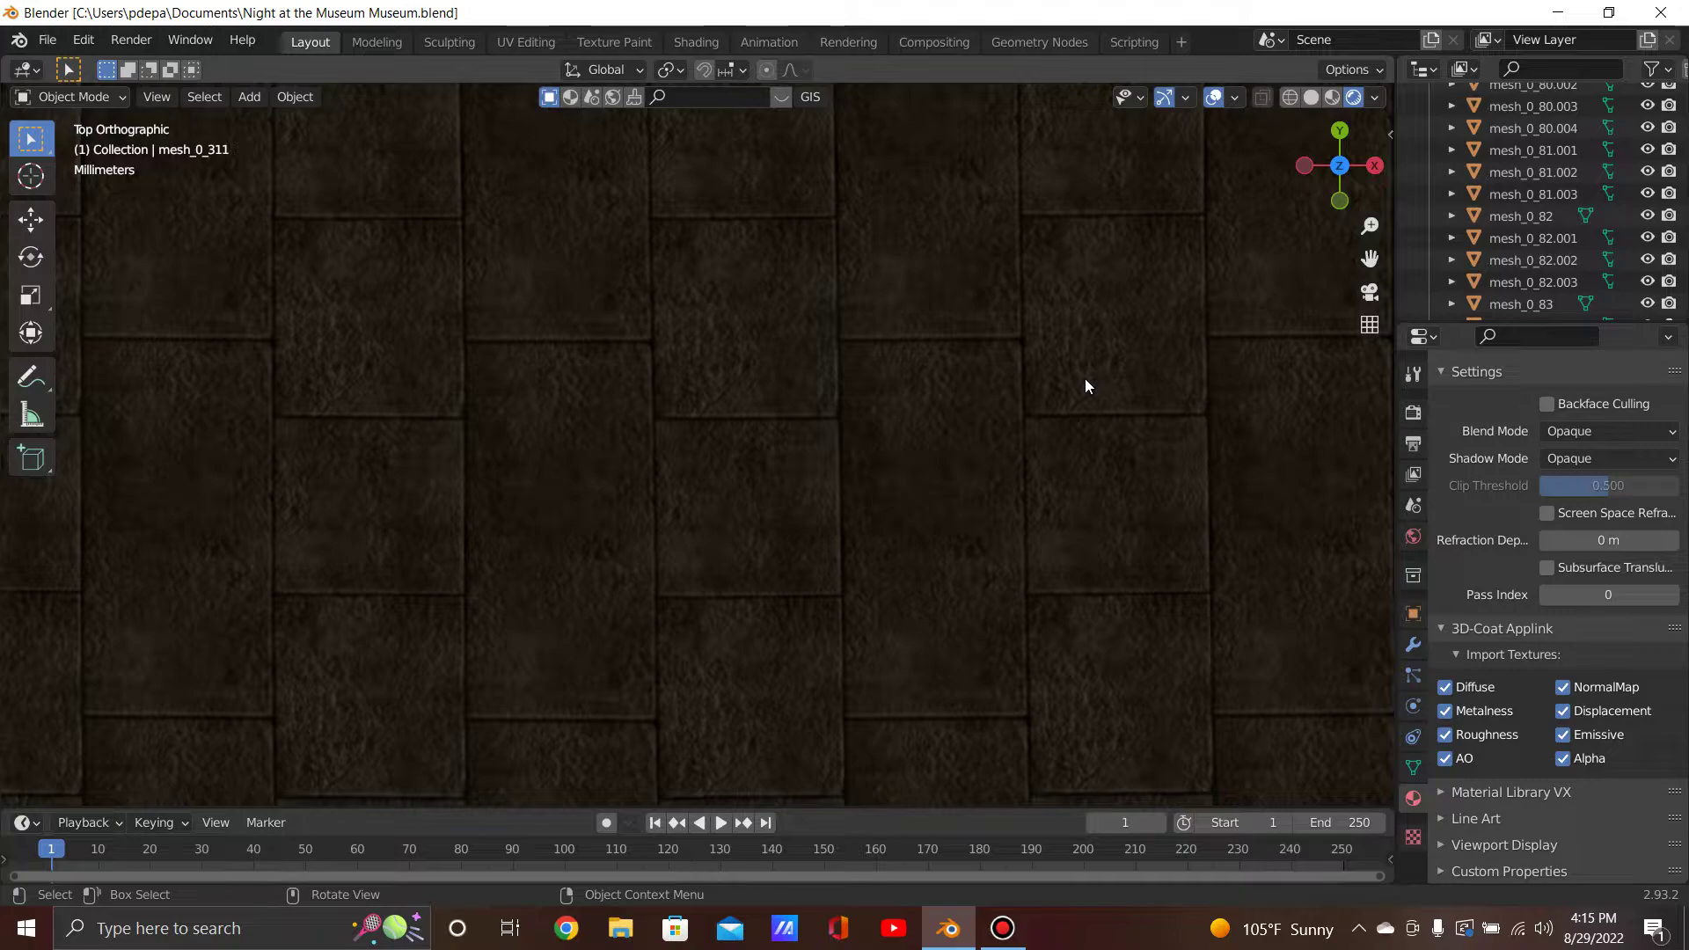
pyautogui.scroll(-5, 1086, 379)
pyautogui.keyDown('shift'); pyautogui.scroll(6, 1083, 564); pyautogui.keyUp('shift')
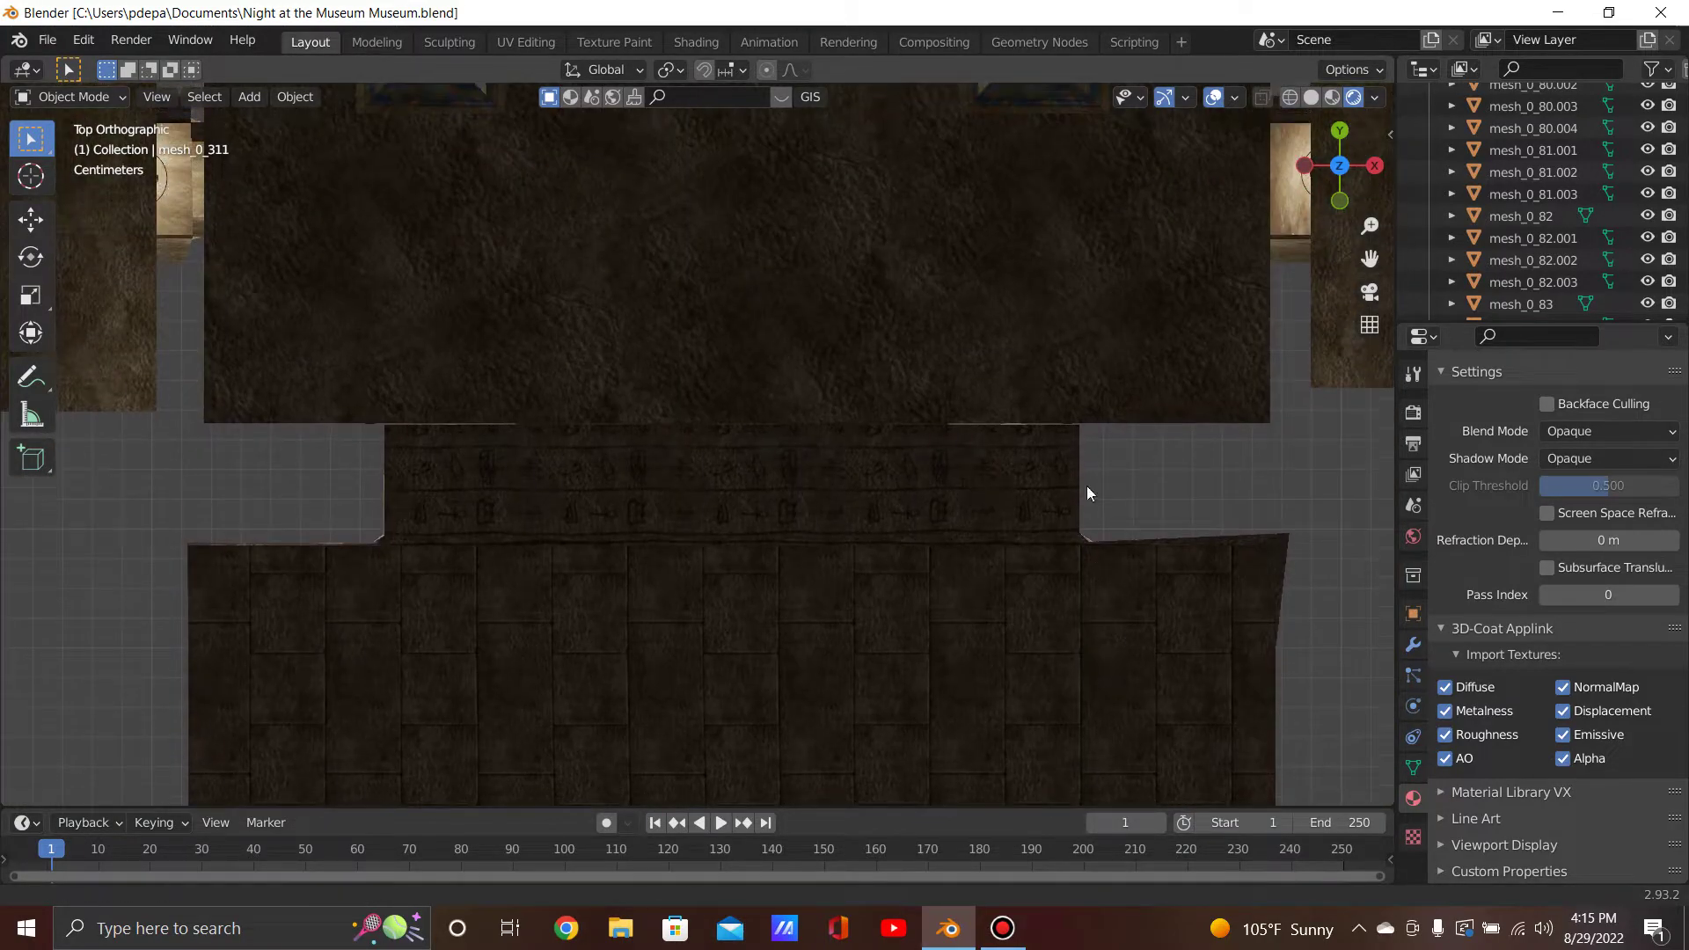
pyautogui.moveTo(1070, 480); pyautogui.dragTo(944, 506, button='middle')
pyautogui.scroll(6, 957, 429)
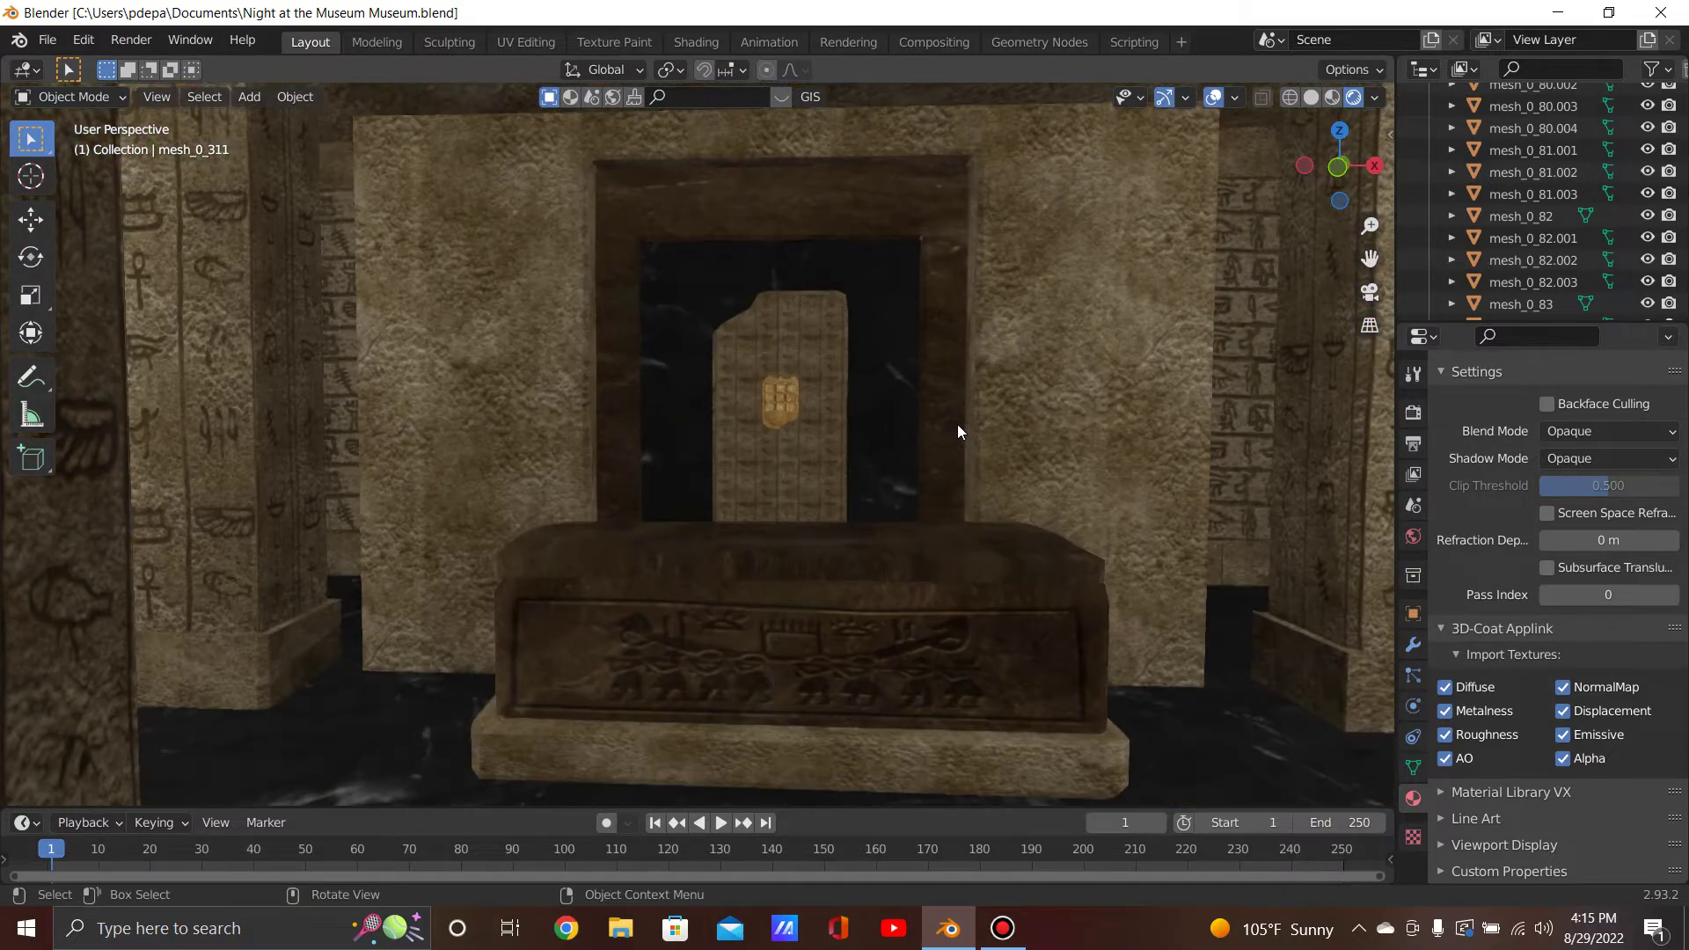
pyautogui.scroll(3, 957, 429)
pyautogui.moveTo(957, 431); pyautogui.dragTo(809, 501, button='middle')
pyautogui.scroll(5, 809, 498)
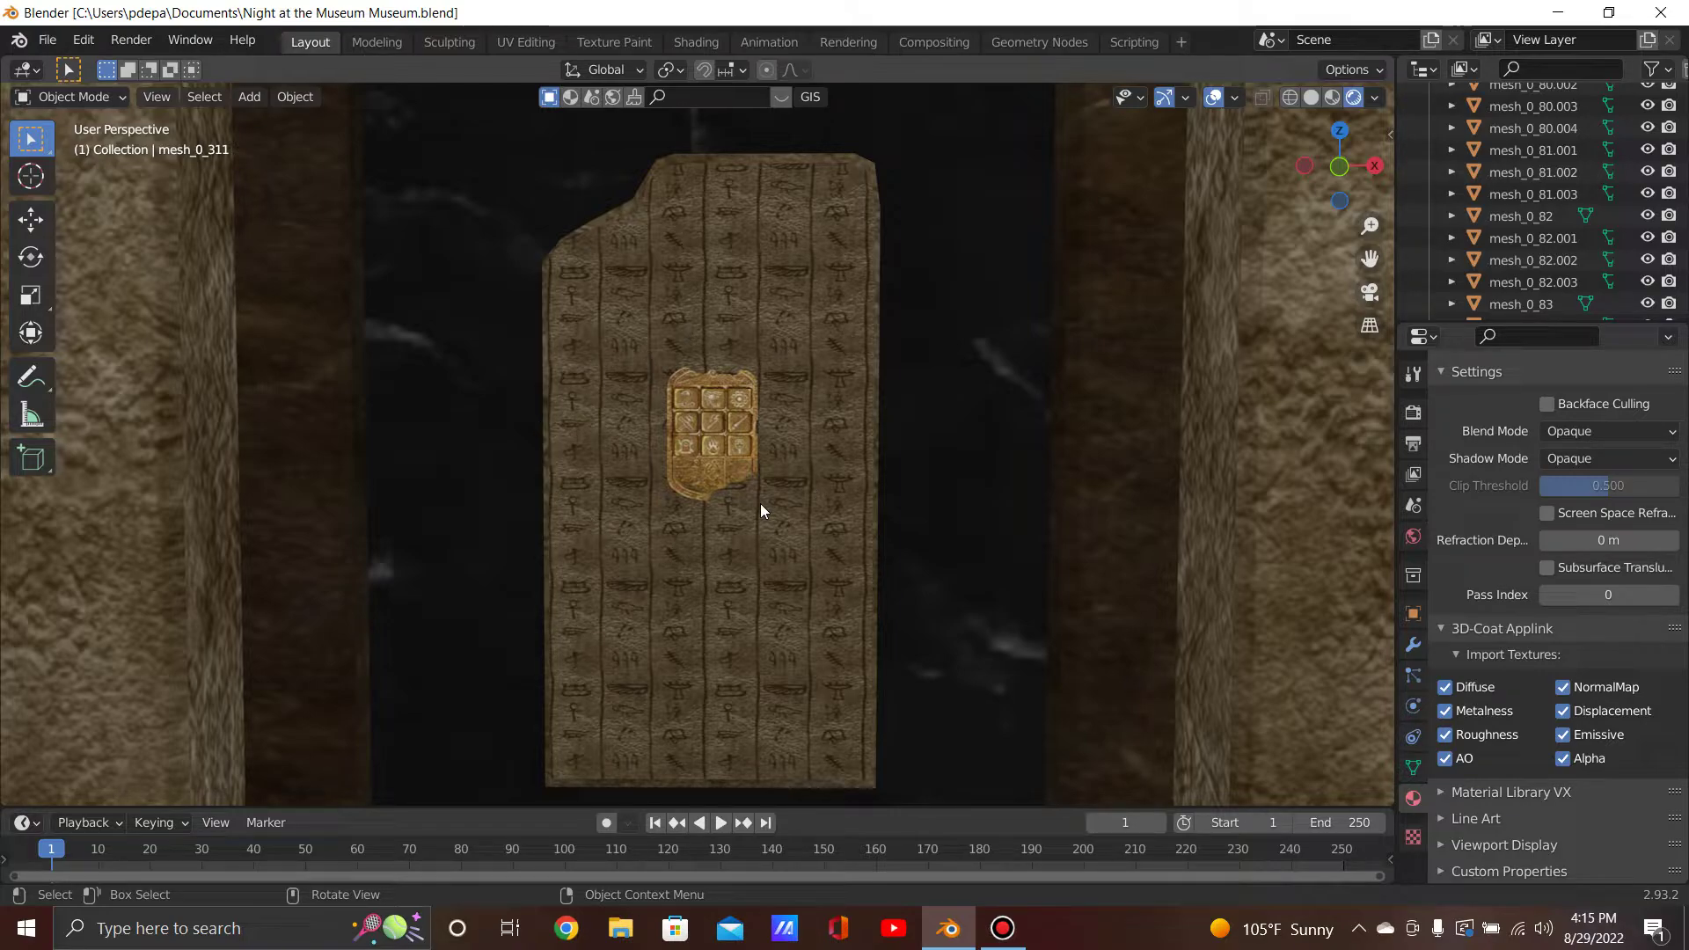
pyautogui.press('KP_7')
pyautogui.moveTo(757, 595); pyautogui.dragTo(790, 321, button='middle')
pyautogui.scroll(5, 771, 342)
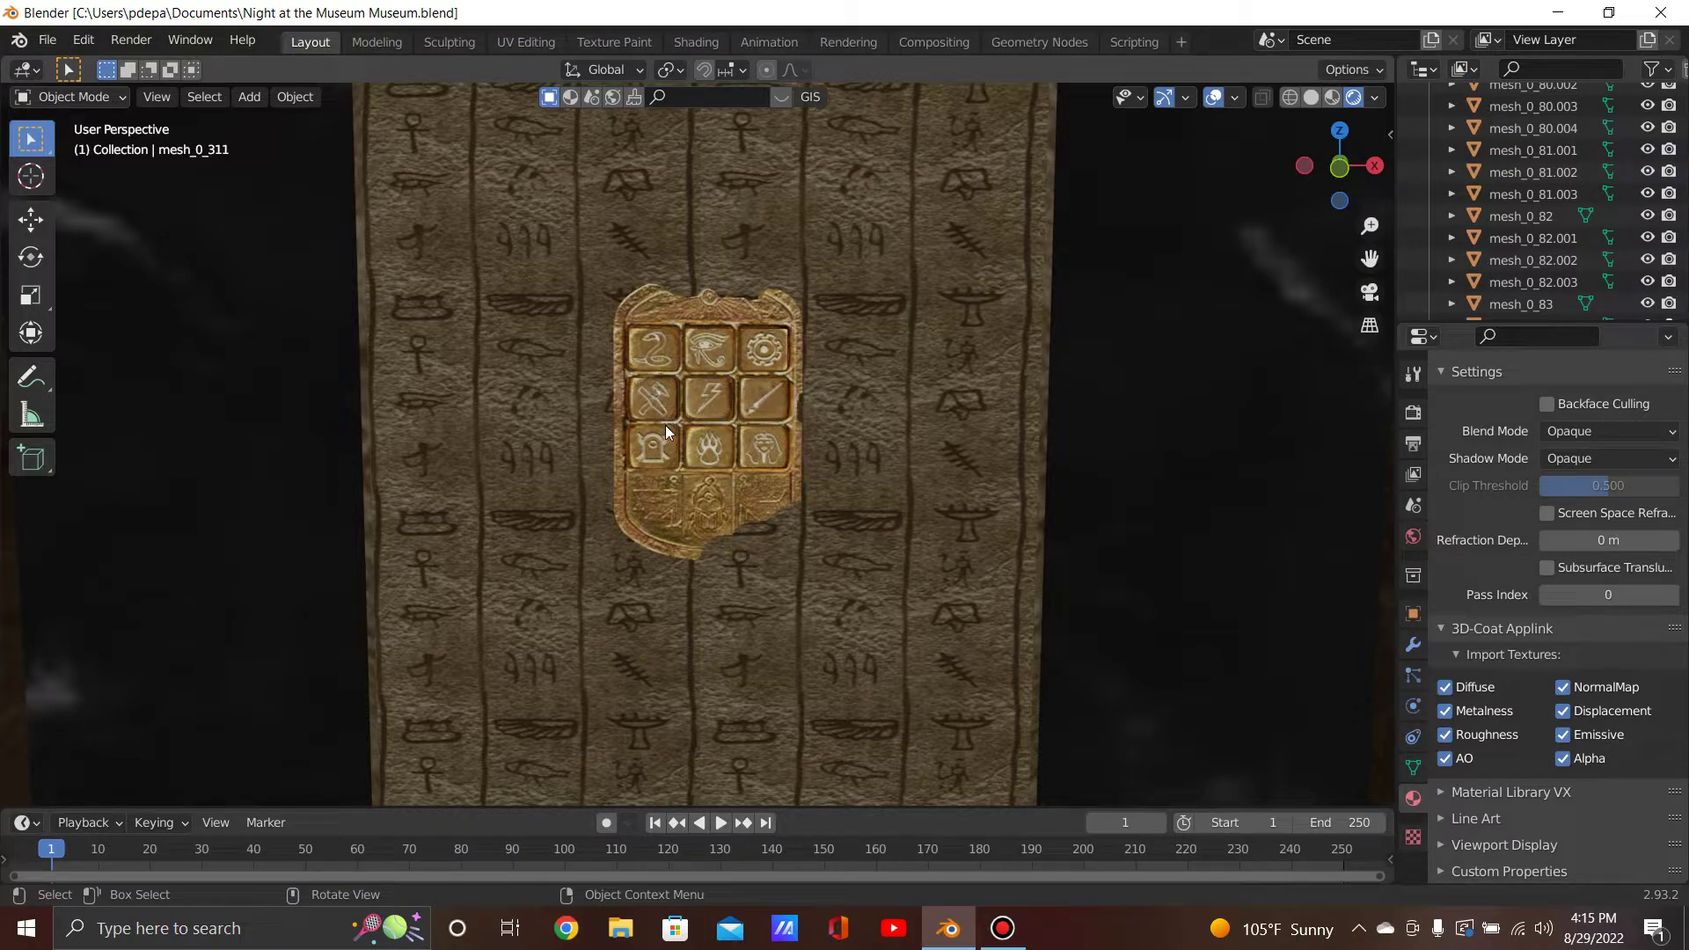
# View the hieroglyph walls, side passage and front chamber from beside the sarcophagus, ending back at the golden tablet.
pyautogui.moveTo(688, 489); pyautogui.dragTo(414, 498, button='middle')
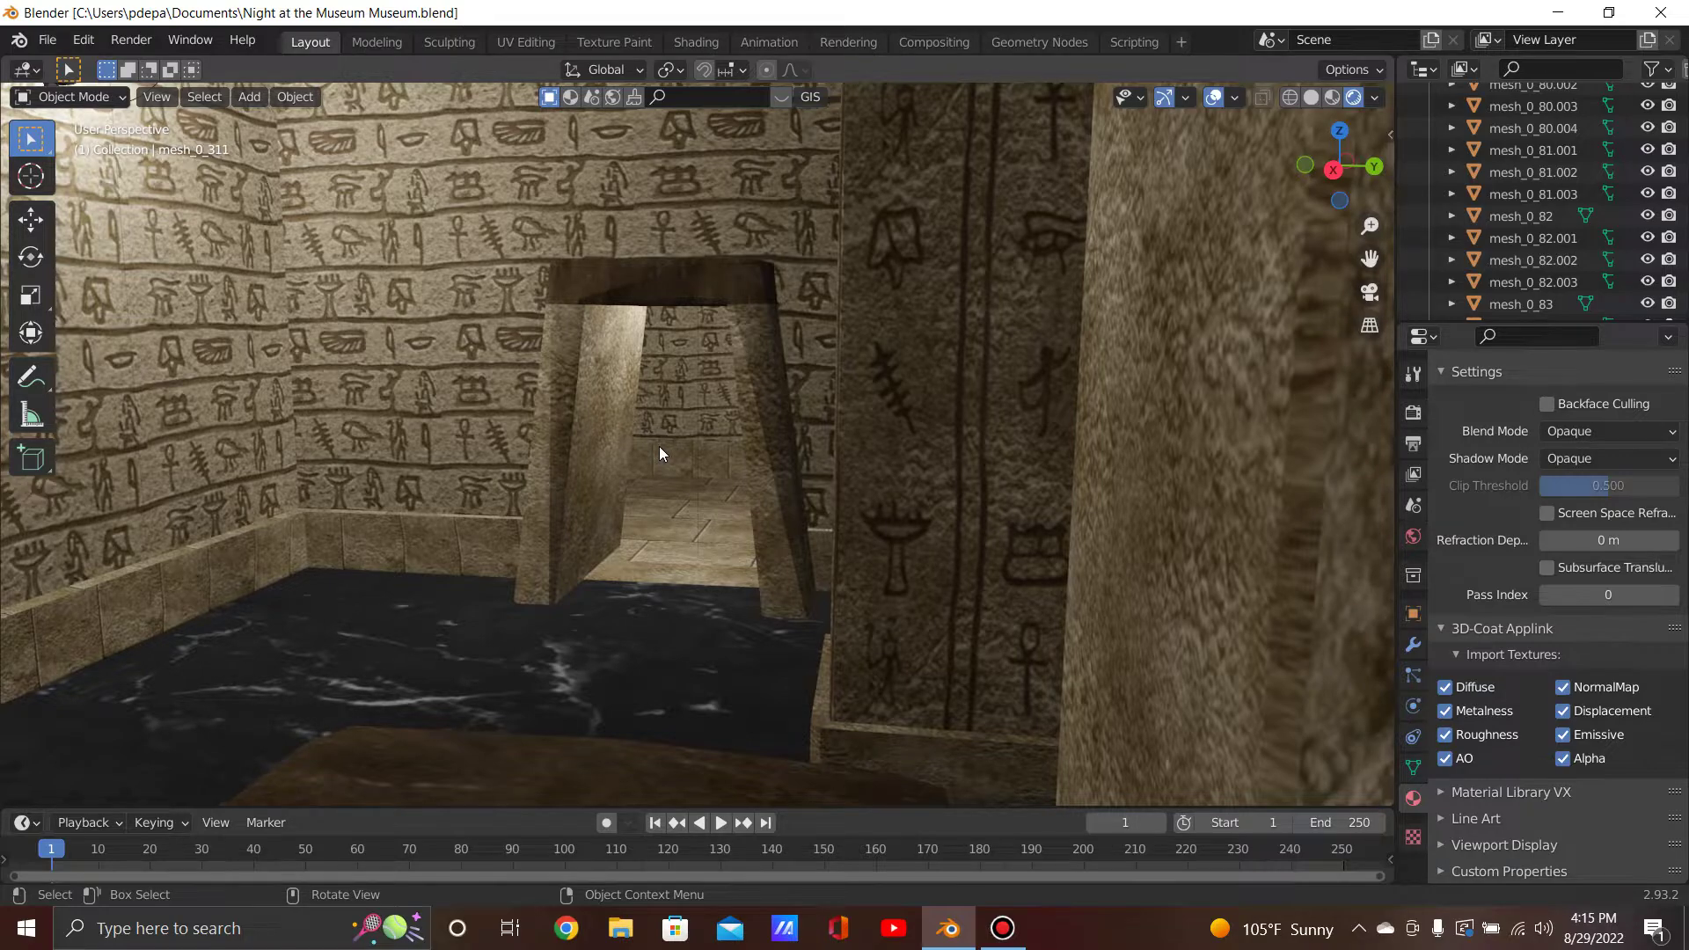
pyautogui.moveTo(664, 423); pyautogui.dragTo(438, 420, button='middle')
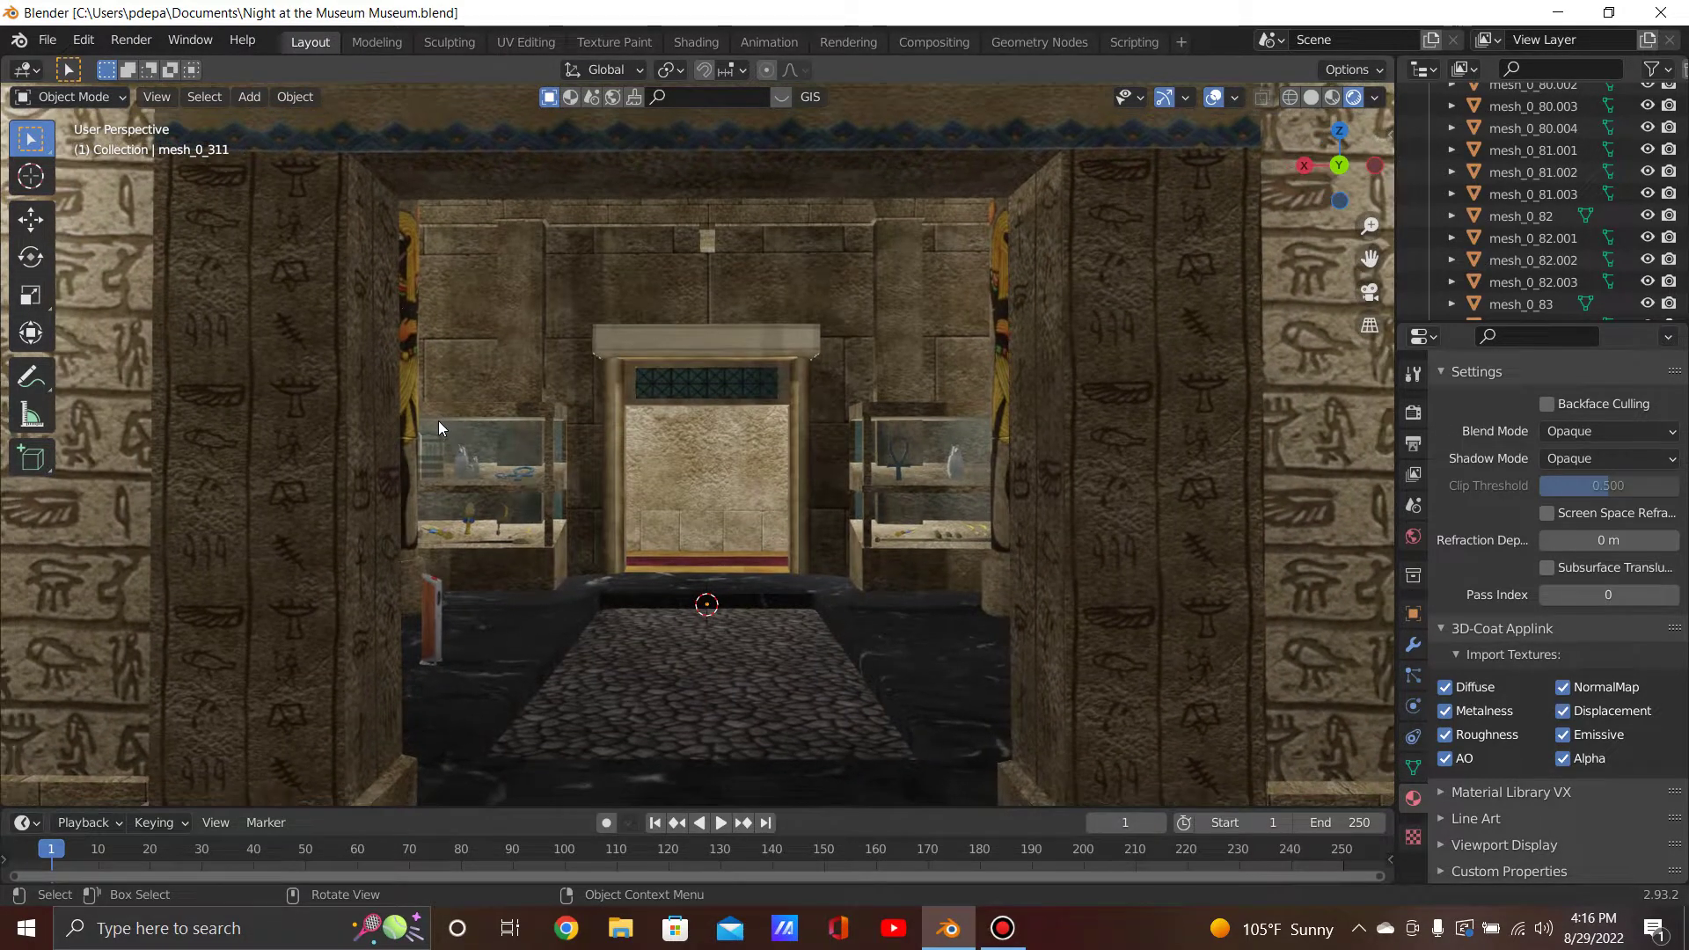
pyautogui.scroll(-3, 438, 420)
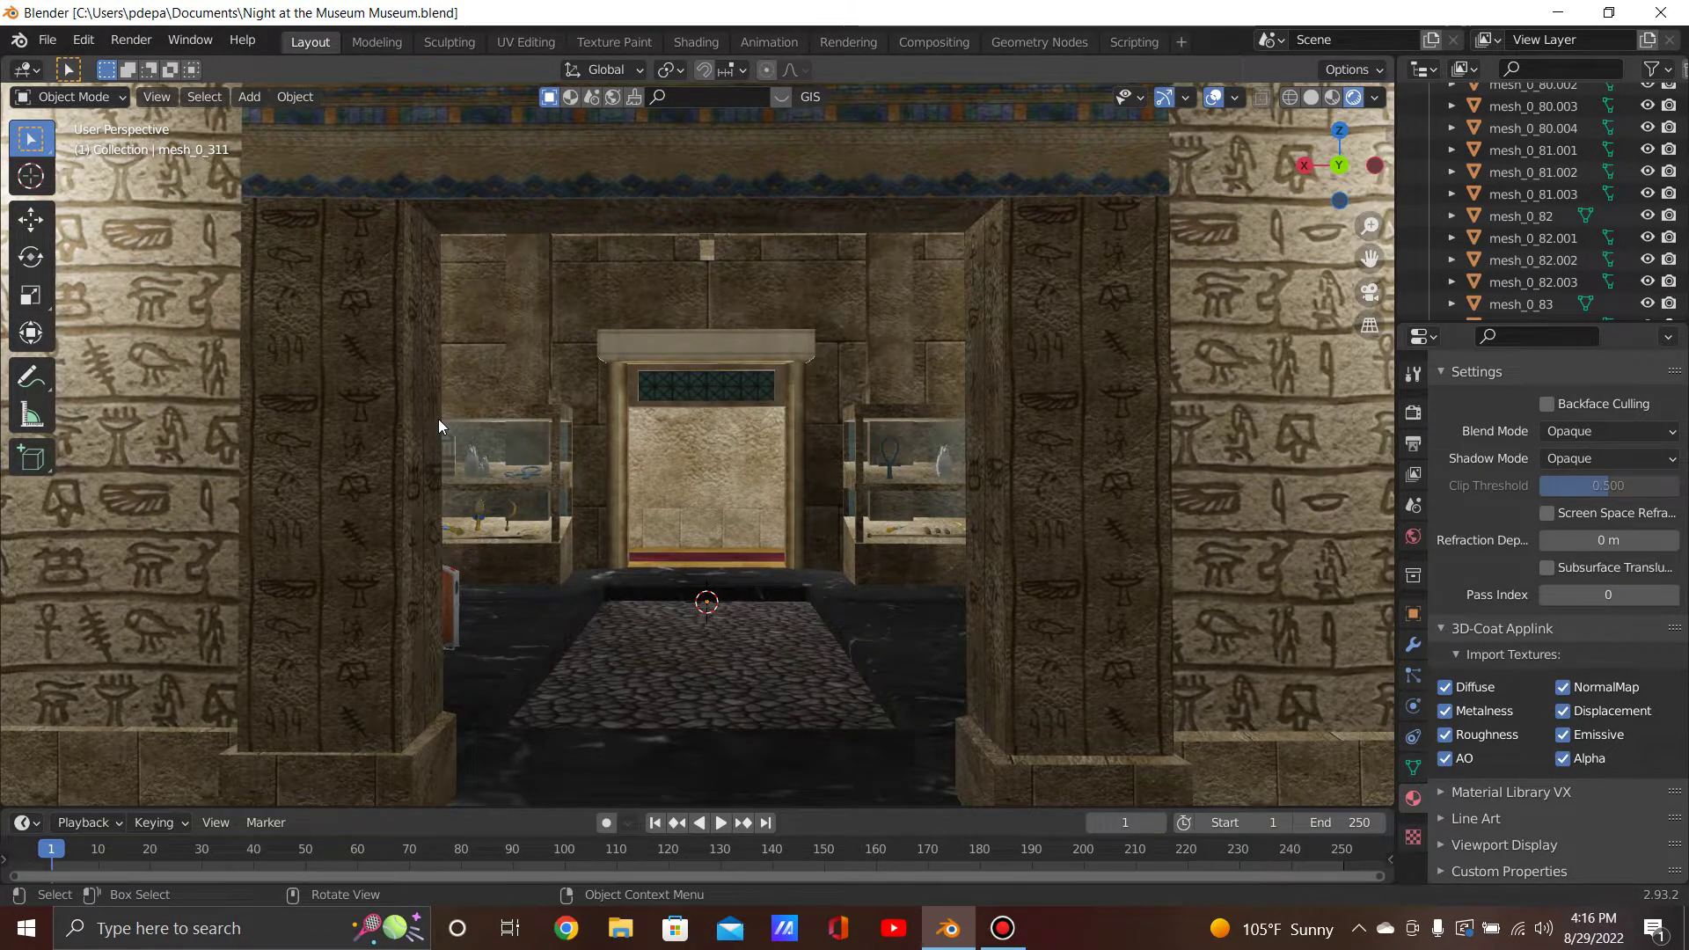
pyautogui.moveTo(451, 431); pyautogui.dragTo(958, 460, button='middle')
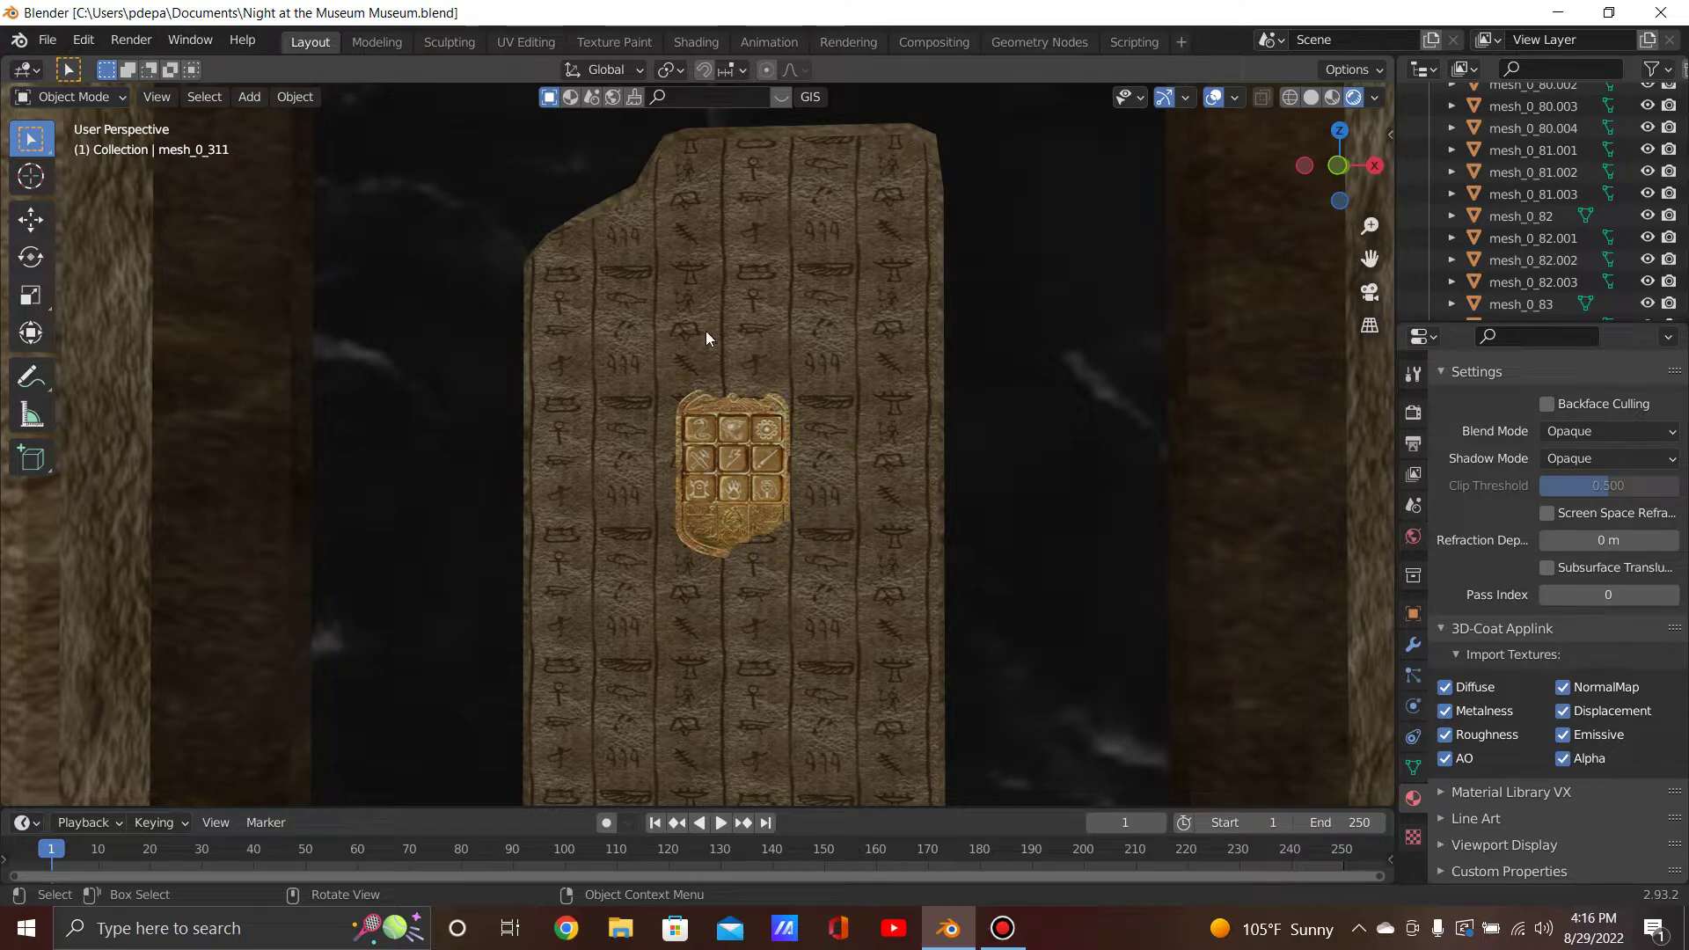